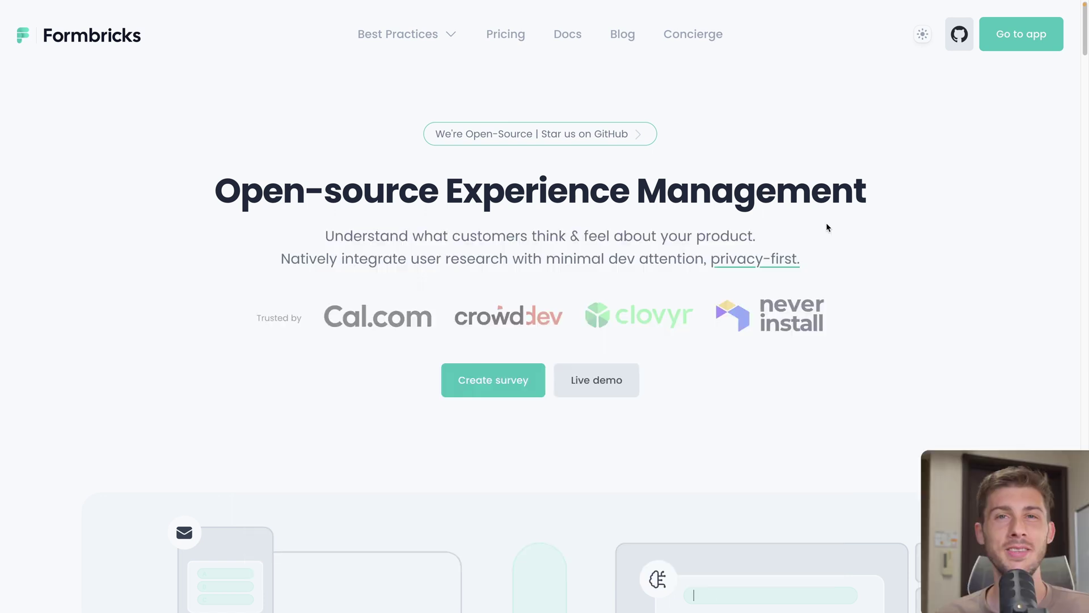
# Scroll down the Formbricks homepage to the Self-hosting, Cloud and Cloud Pro pricing plans
pyautogui.scroll(-4, 827, 227)
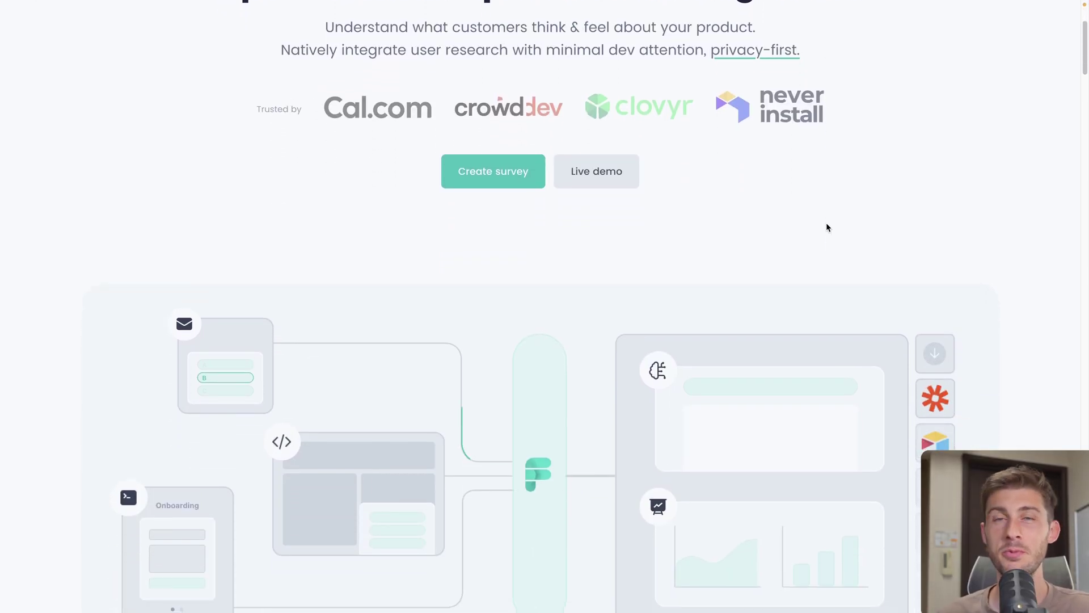
pyautogui.scroll(-3, 826, 227)
pyautogui.scroll(-4, 827, 227)
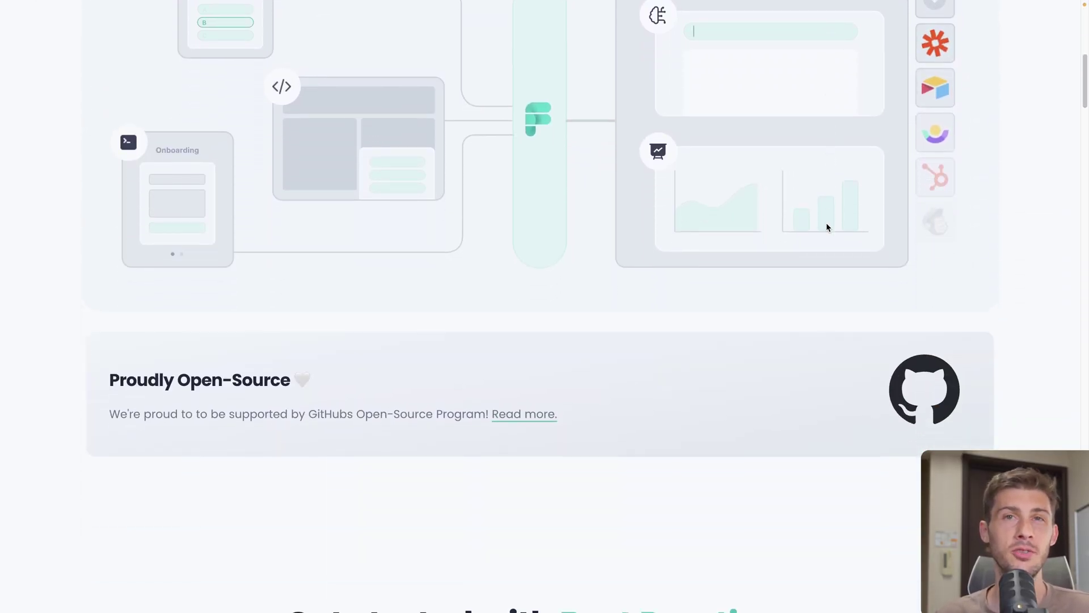
pyautogui.scroll(-7, 826, 226)
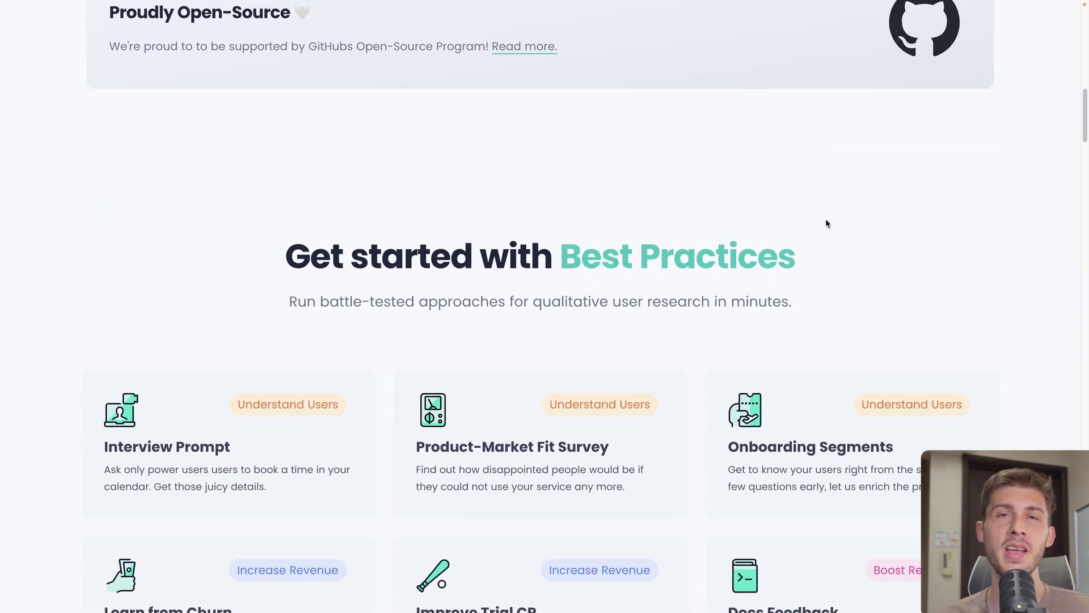
pyautogui.scroll(-12, 825, 223)
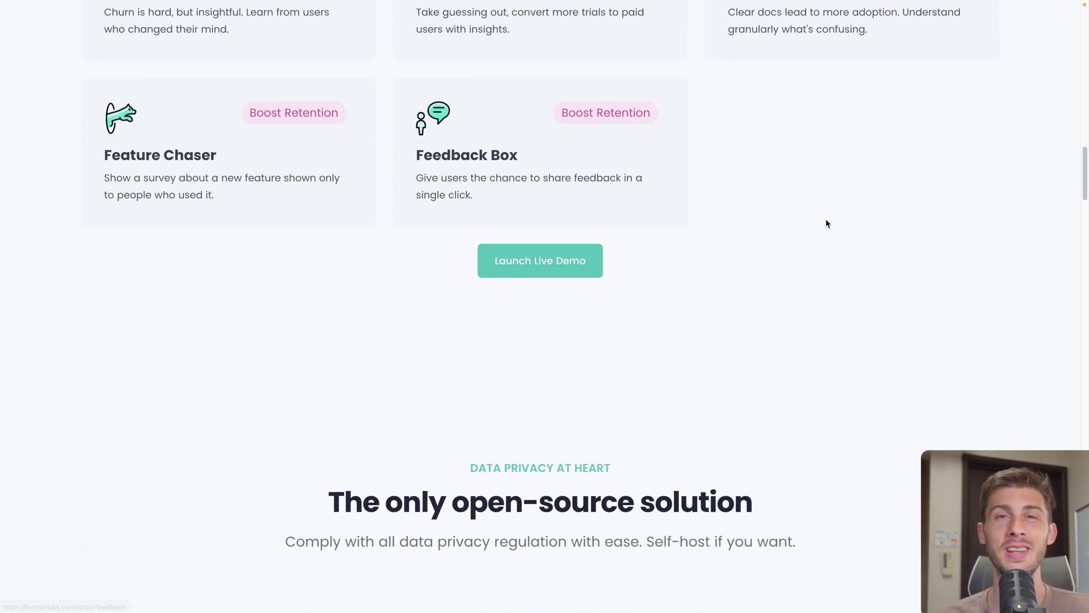
pyautogui.scroll(-7, 825, 223)
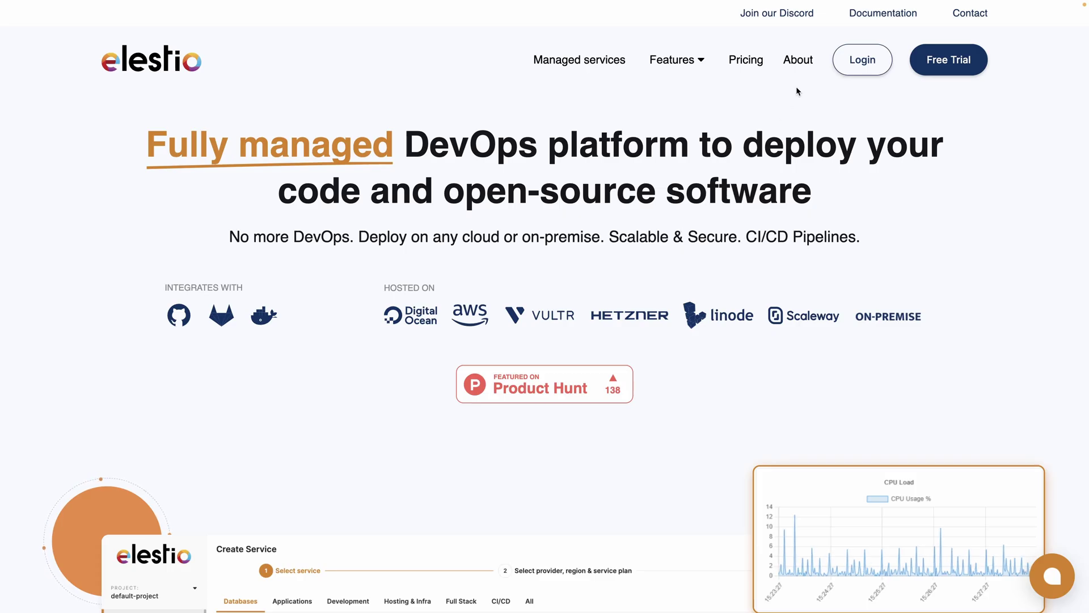
# Log in to Elestio and select Formbricks as the first service to deploy
pyautogui.click(863, 61)
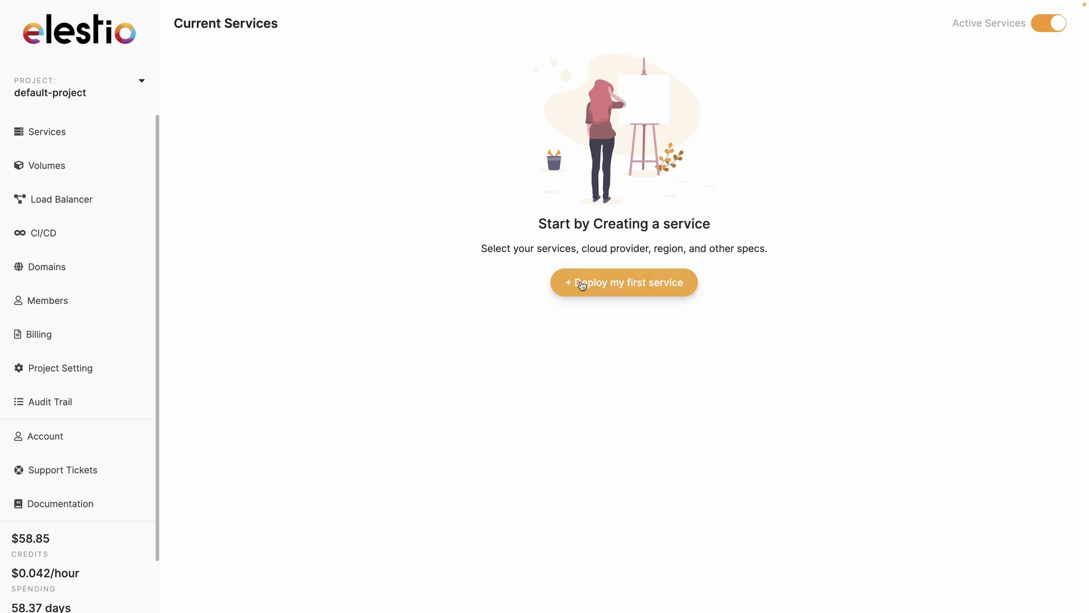
pyautogui.click(600, 287)
pyautogui.write('formbric')
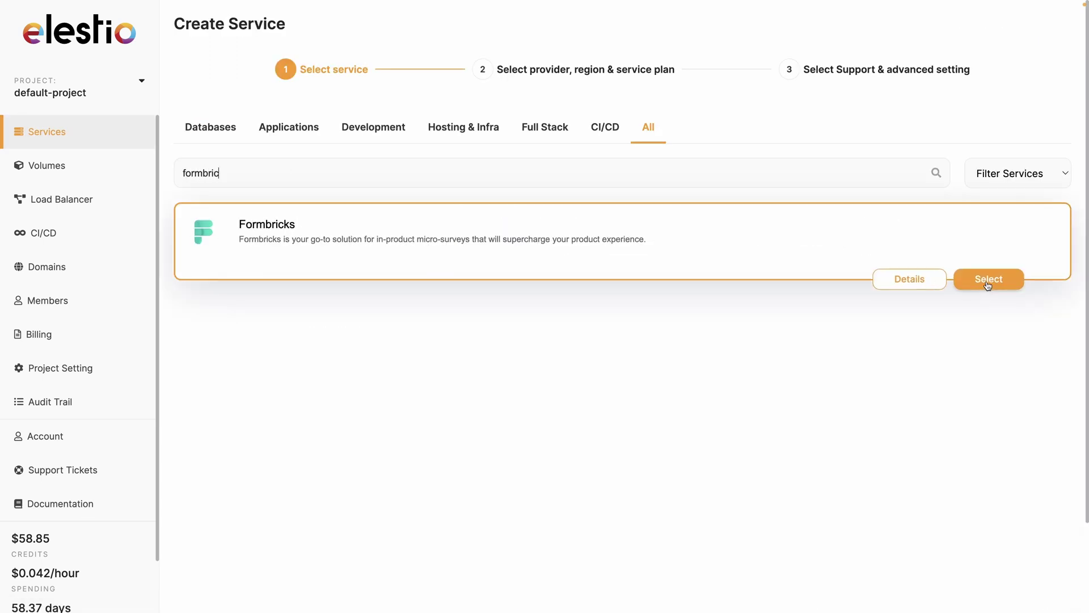
pyautogui.click(988, 282)
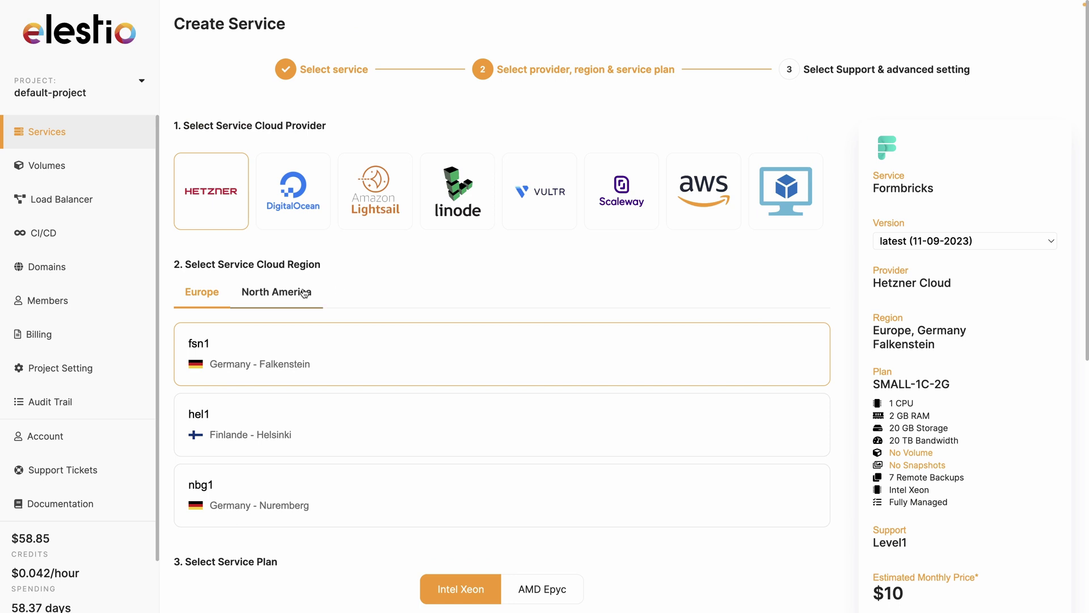
# Create the service on Hetzner's AMD Epyc SMALL-2C-2G plan and copy its admin password
pyautogui.scroll(-3, 364, 338)
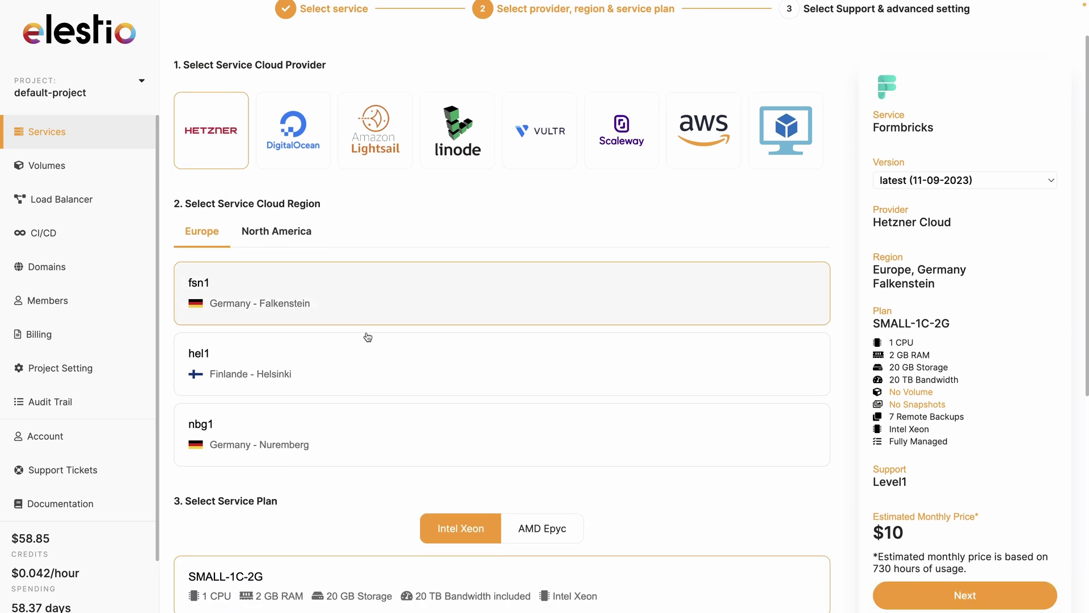
pyautogui.scroll(-2, 329, 348)
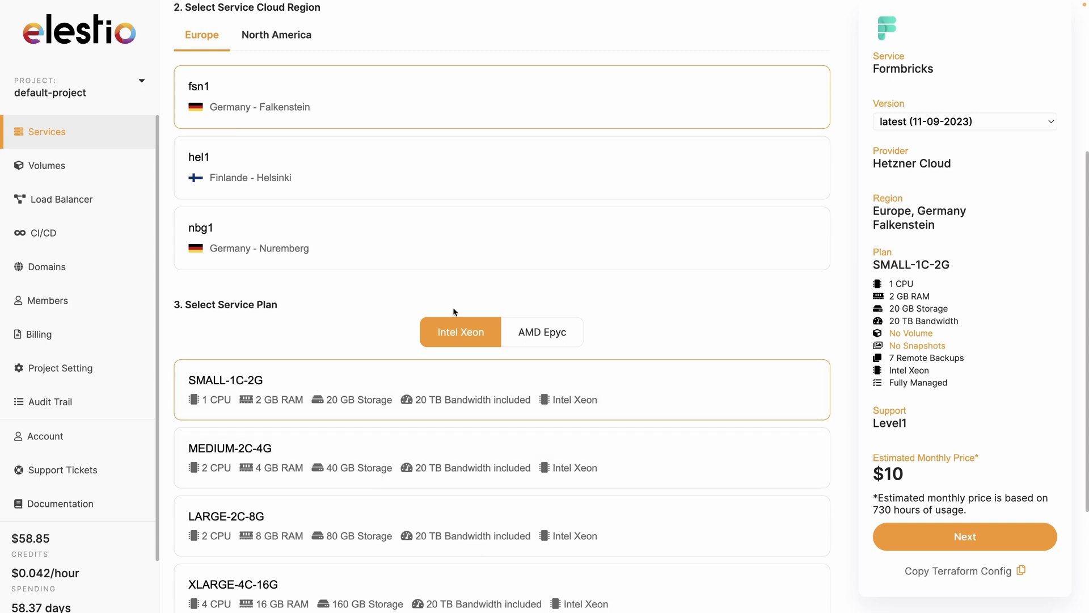
pyautogui.click(553, 333)
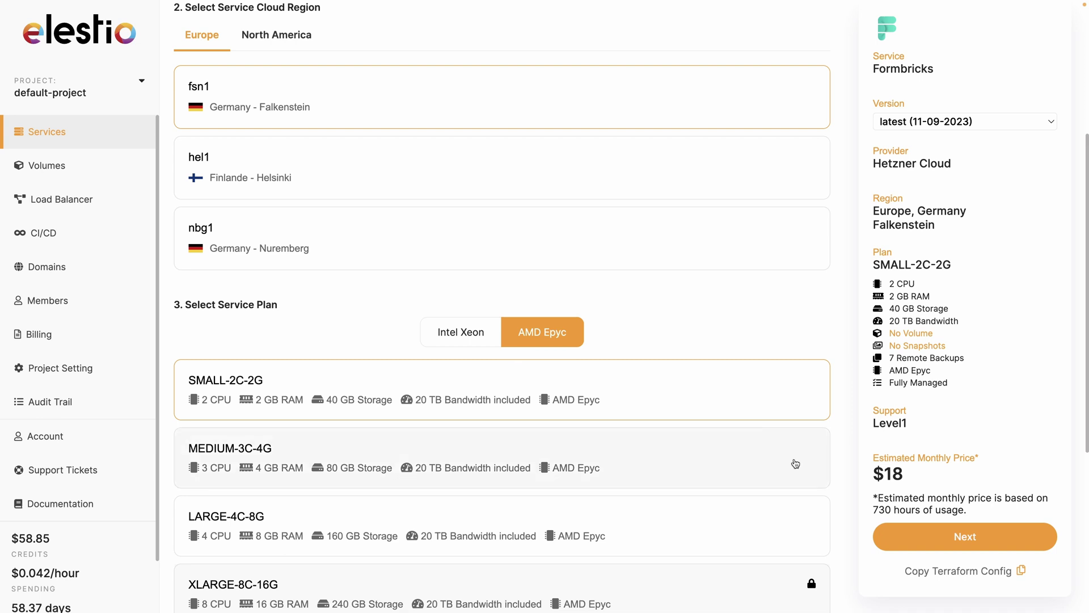
pyautogui.click(929, 534)
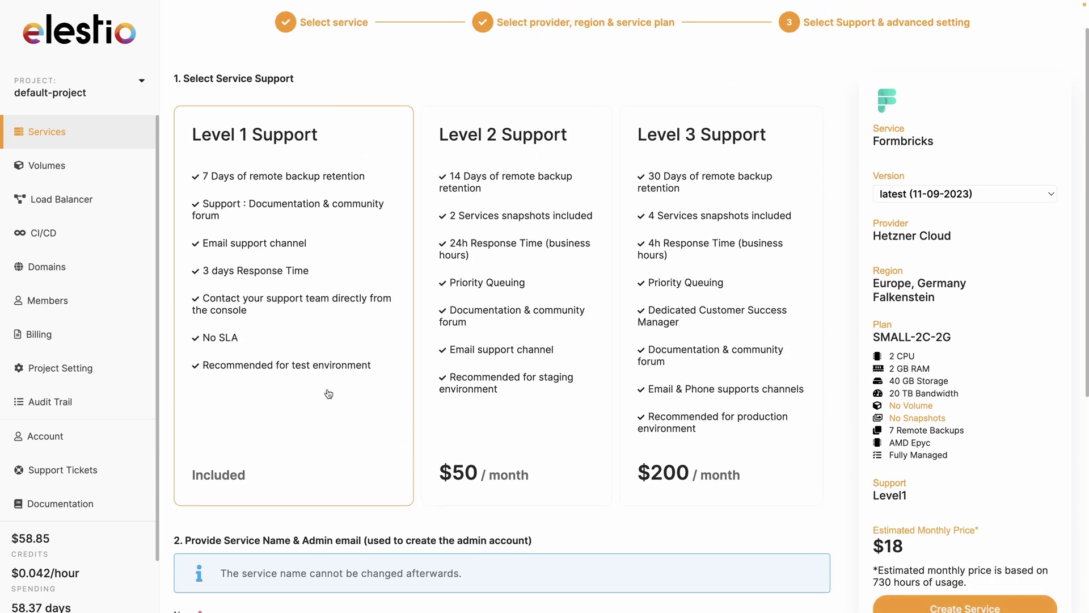
pyautogui.scroll(-2, 501, 396)
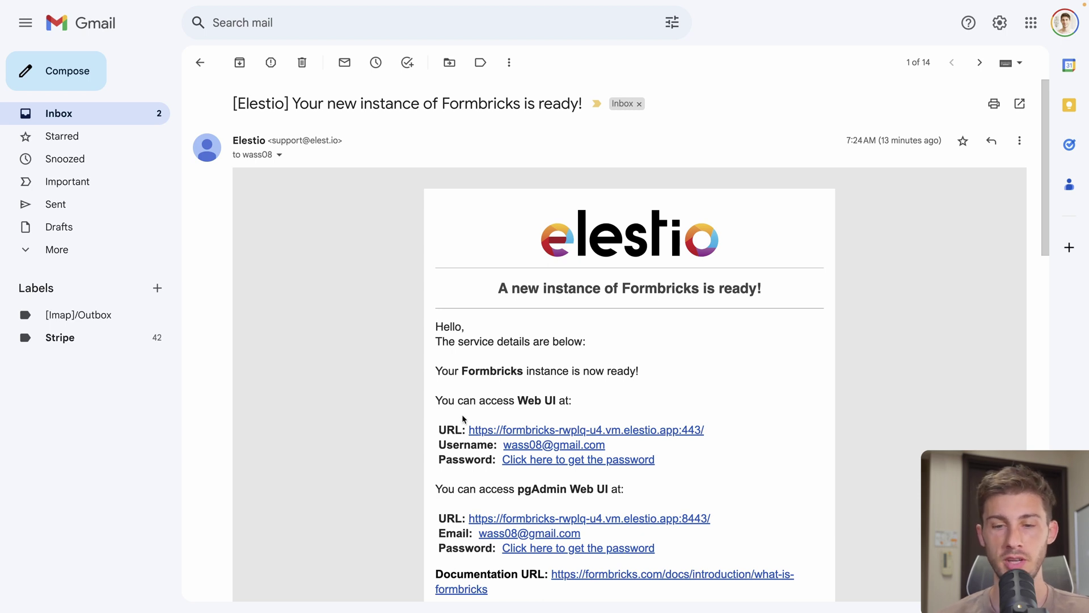
pyautogui.click(522, 460)
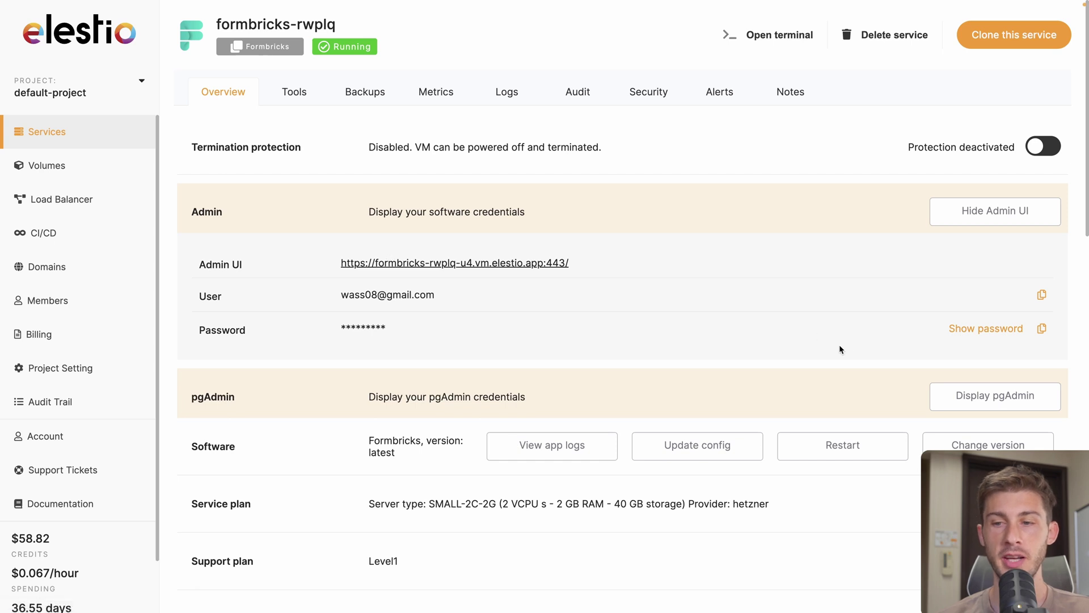
pyautogui.click(1042, 329)
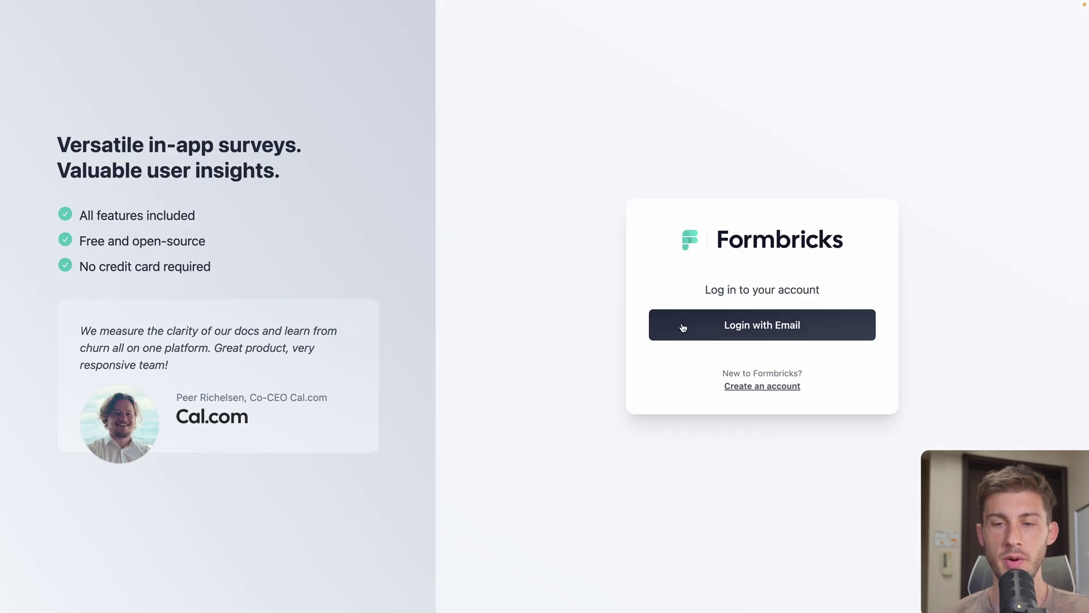
# Log in to Formbricks with the account e-mail and the pasted admin password
pyautogui.click(681, 325)
pyautogui.click(686, 300)
pyautogui.click(680, 323)
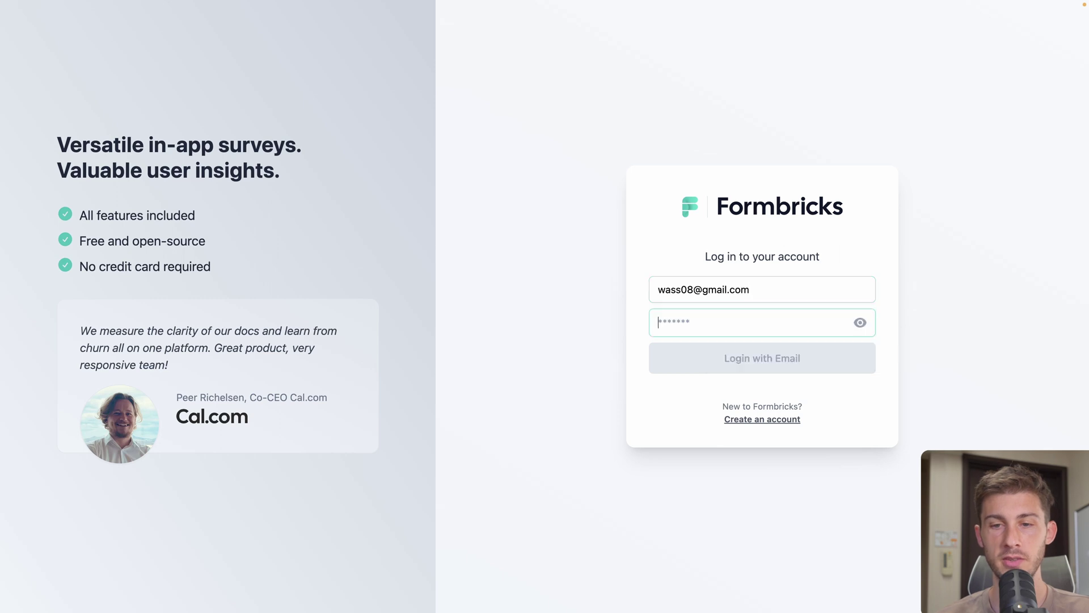
pyautogui.press('super+v')
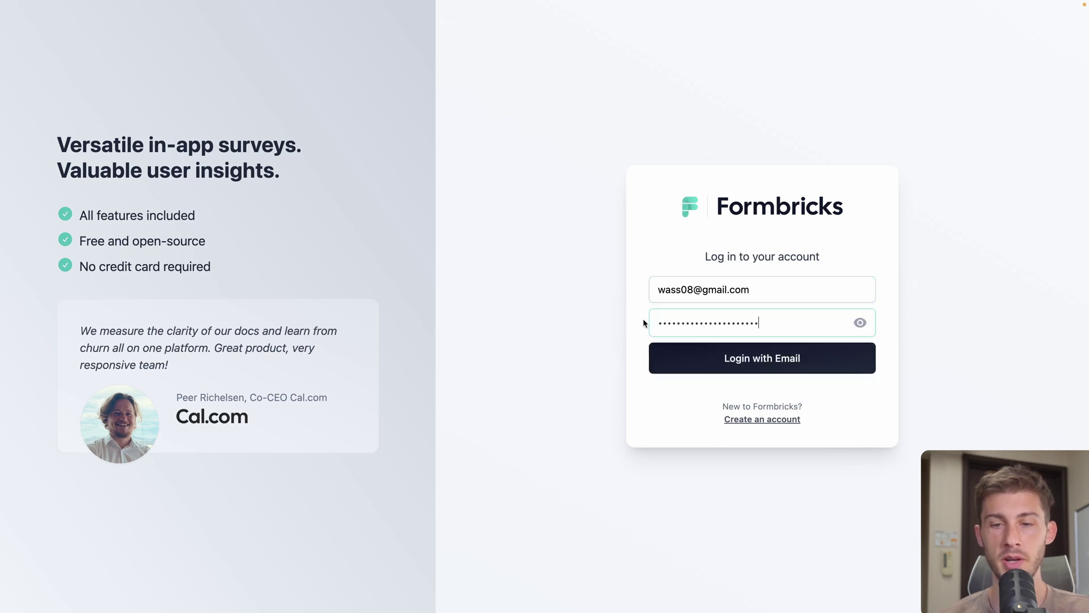
pyautogui.click(652, 346)
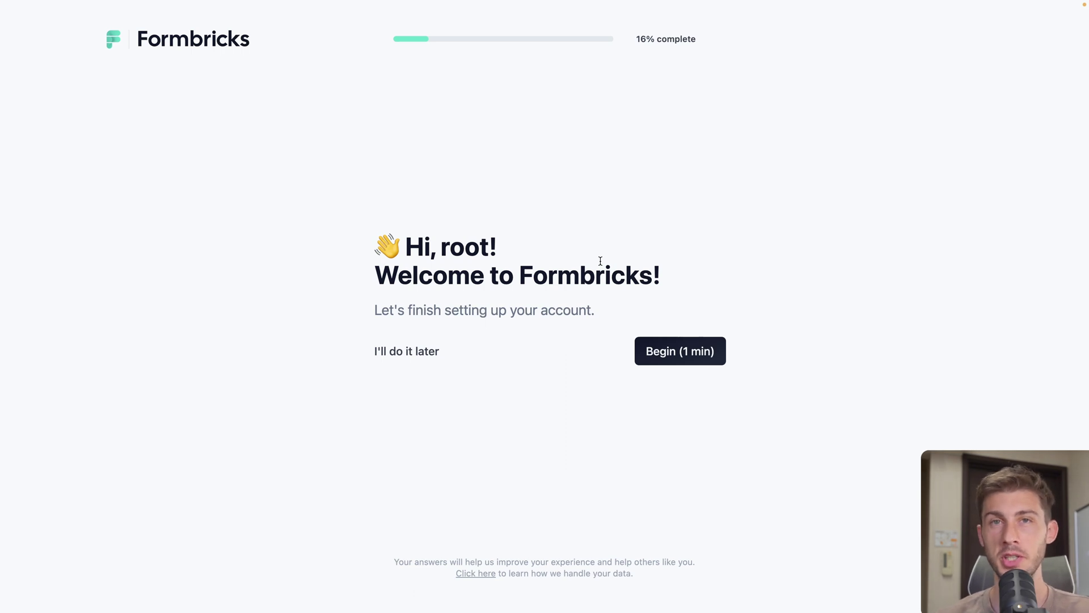
# Begin setup, choosing Engineer as the role and Improve user retention as the goal
pyautogui.click(696, 359)
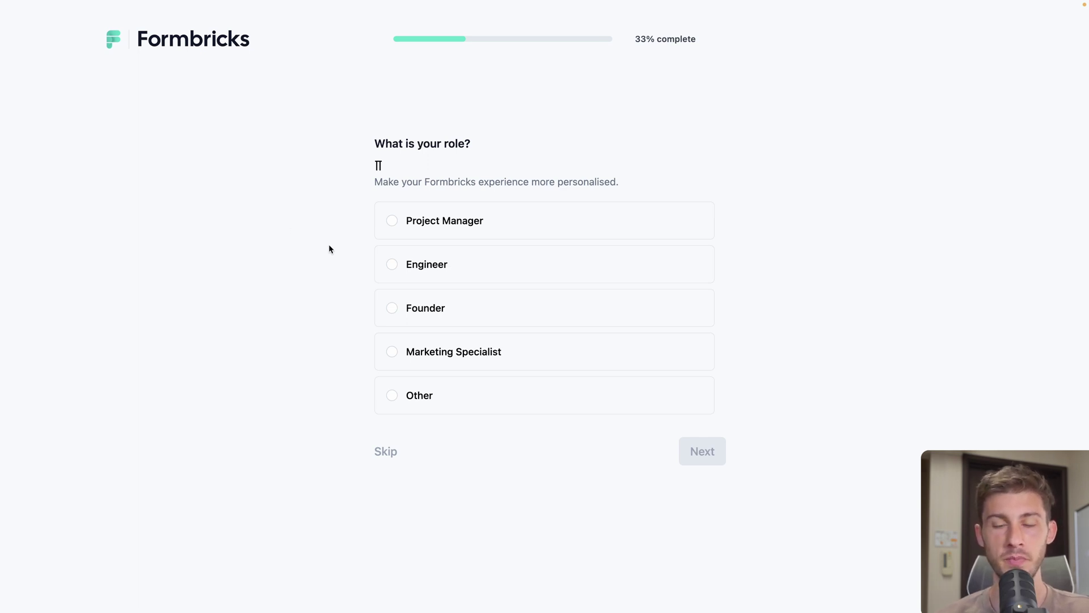
pyautogui.click(414, 271)
pyautogui.click(703, 459)
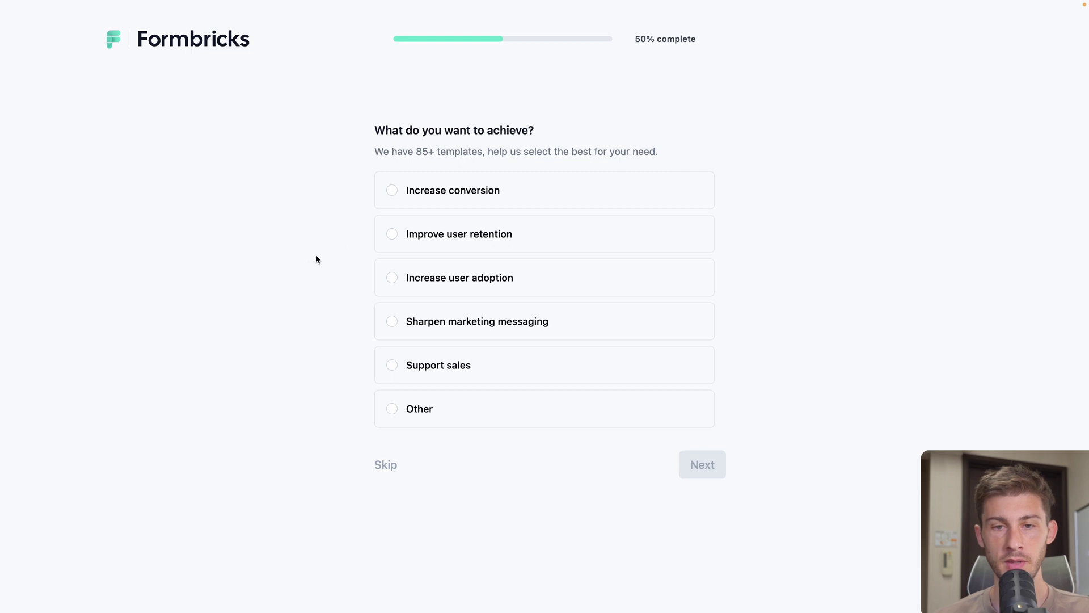
pyautogui.click(393, 236)
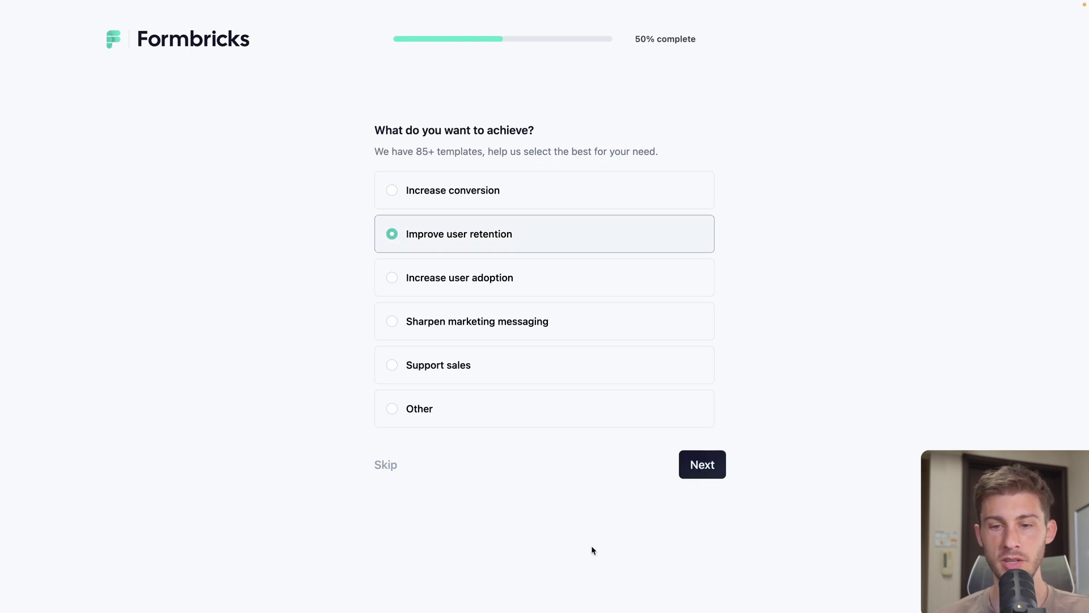
pyautogui.click(686, 470)
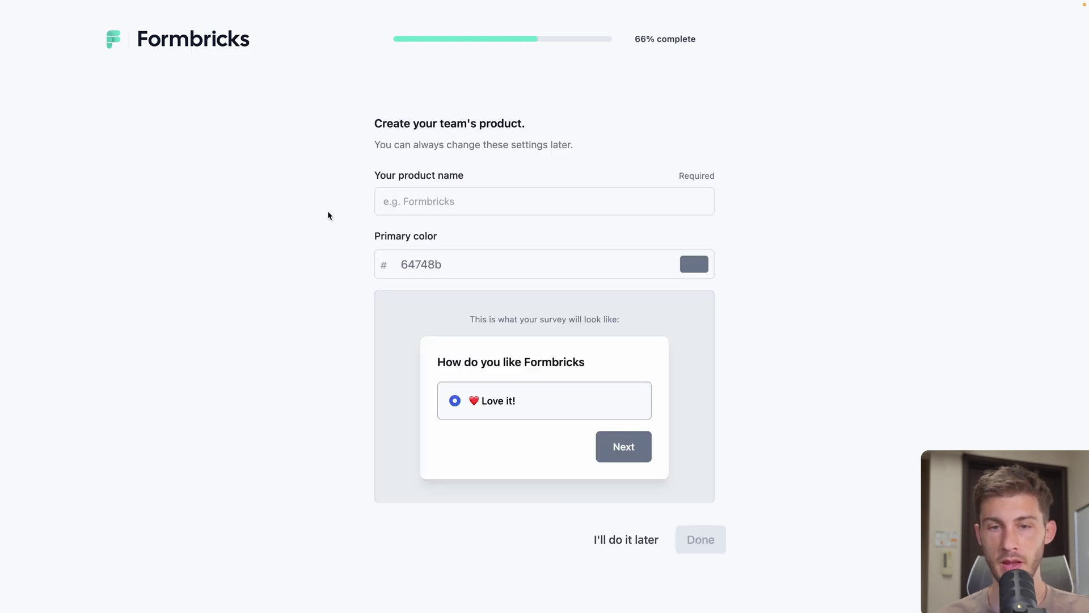
# Name the product Elestio with primary colour de8011 and finish onboarding
pyautogui.click(411, 206)
pyautogui.write('Elestio')
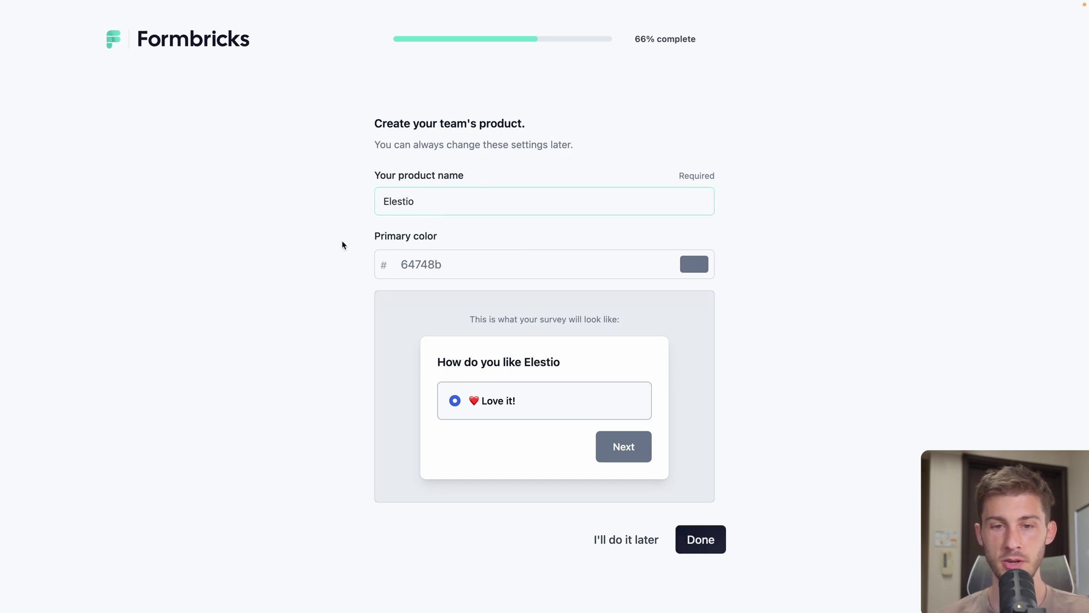
pyautogui.press('Tab')
pyautogui.press('BackSpace')
pyautogui.press('BackSpace')
pyautogui.press('BackSpace')
pyautogui.write('de8')
pyautogui.doubleClick(460, 265)
pyautogui.write('de8011')
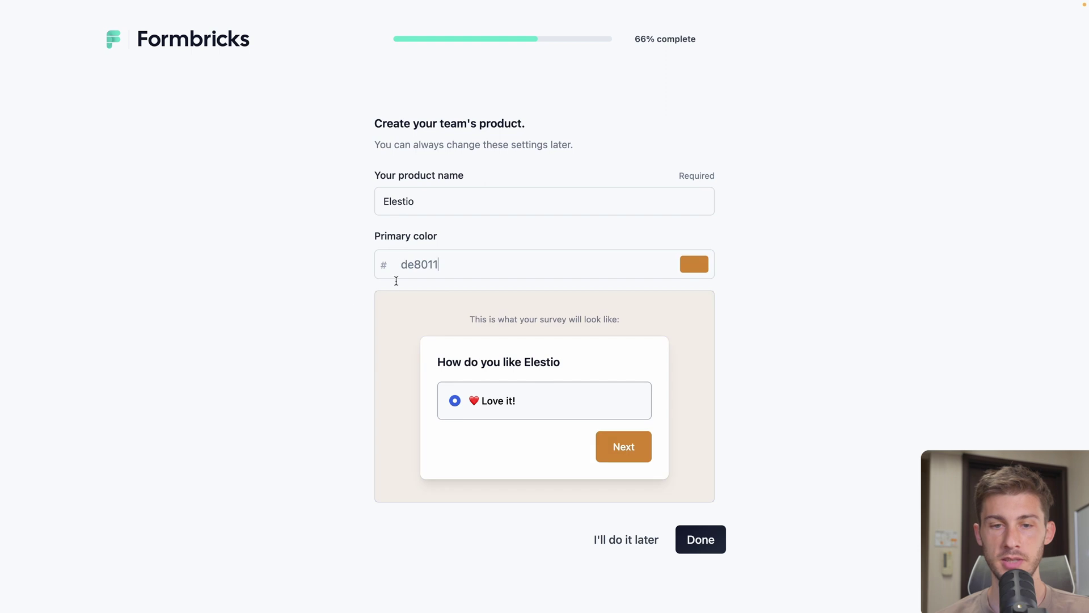
pyautogui.click(701, 539)
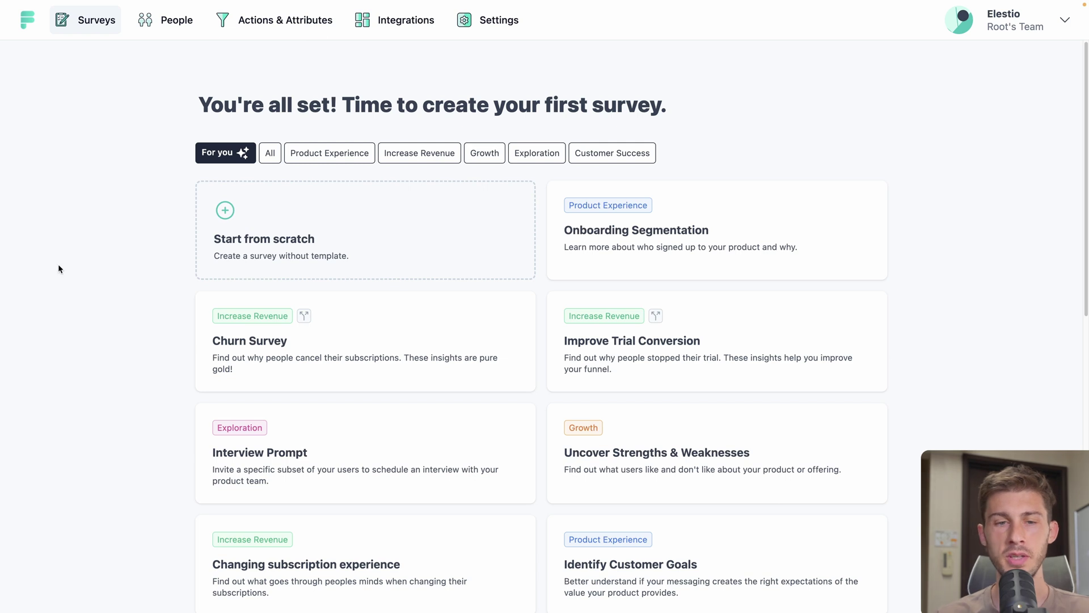
# Create a survey from the Onboarding Segmentation template card
pyautogui.click(632, 248)
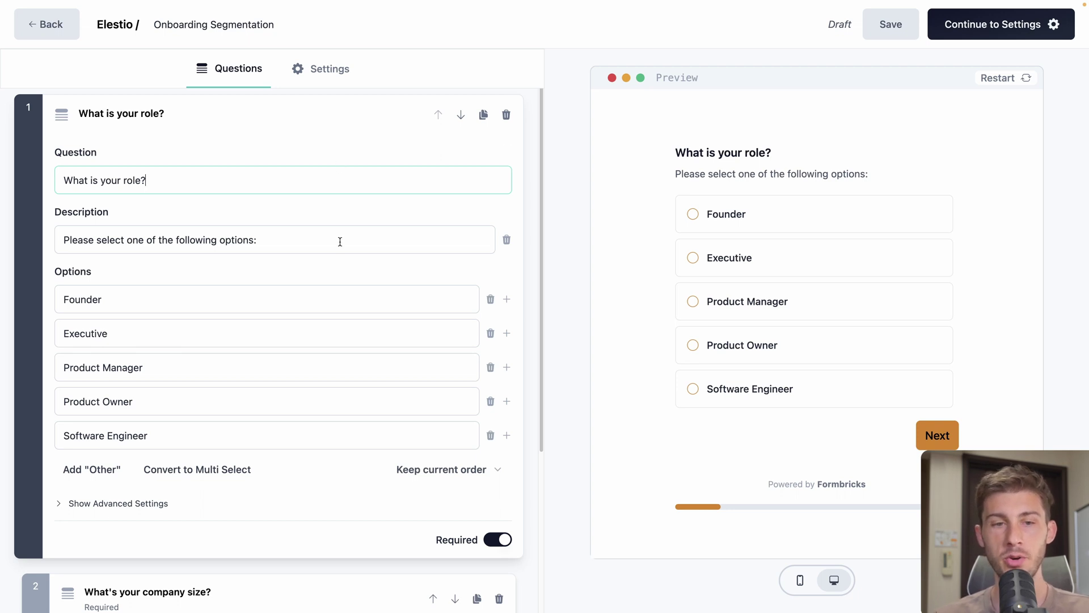
# Test the role question preview by picking Founder, Executive and Product Manager
pyautogui.scroll(-4, 339, 242)
pyautogui.scroll(4, 340, 242)
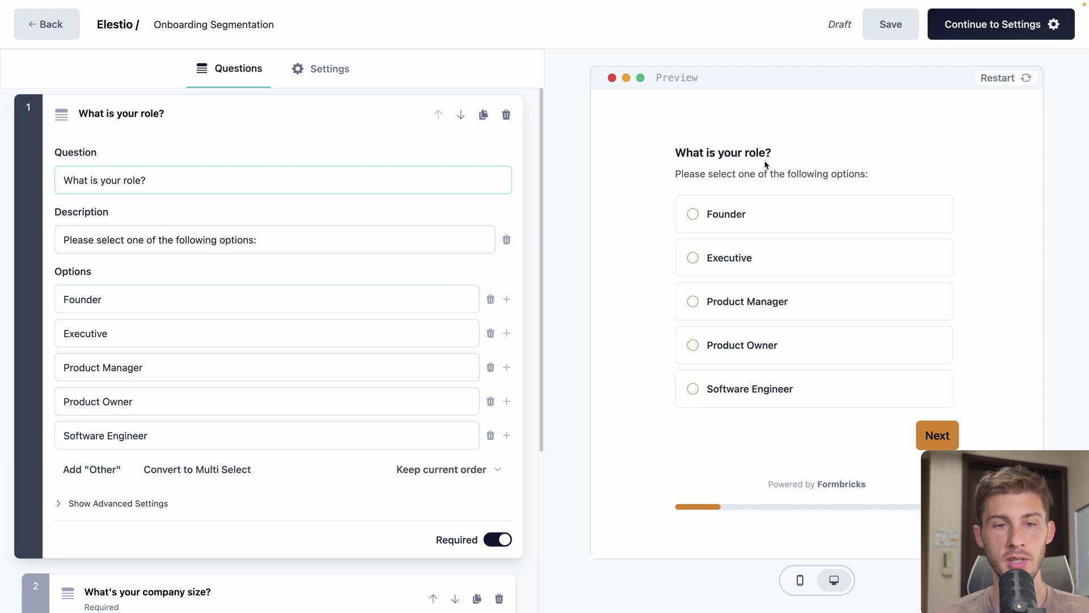
pyautogui.click(720, 214)
pyautogui.click(745, 262)
pyautogui.click(732, 293)
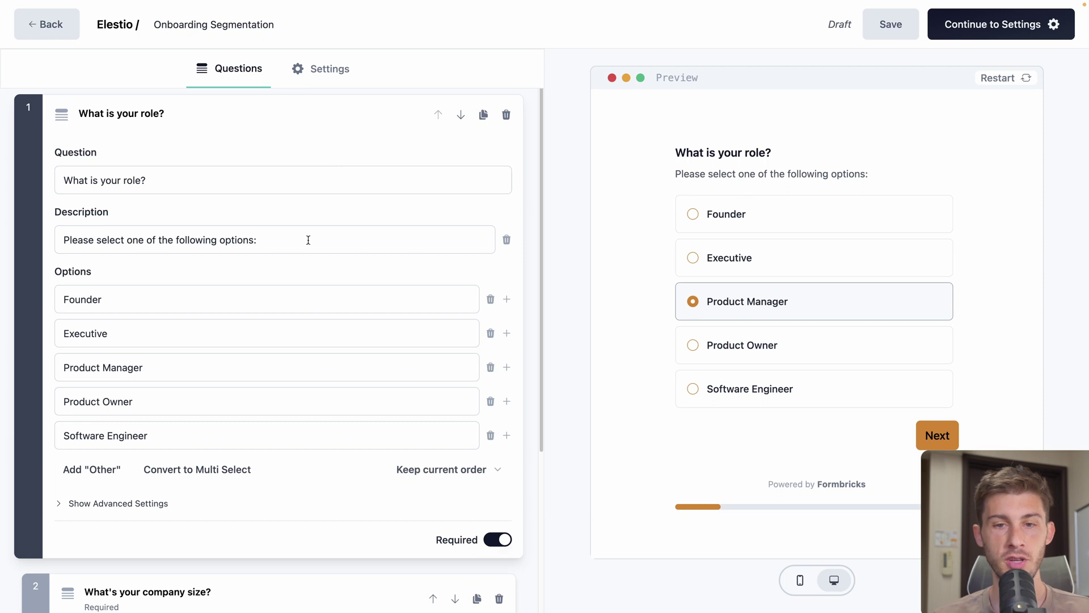
# Add an "Other" option to the role question, discarding an empty sixth option
pyautogui.scroll(-3, 307, 241)
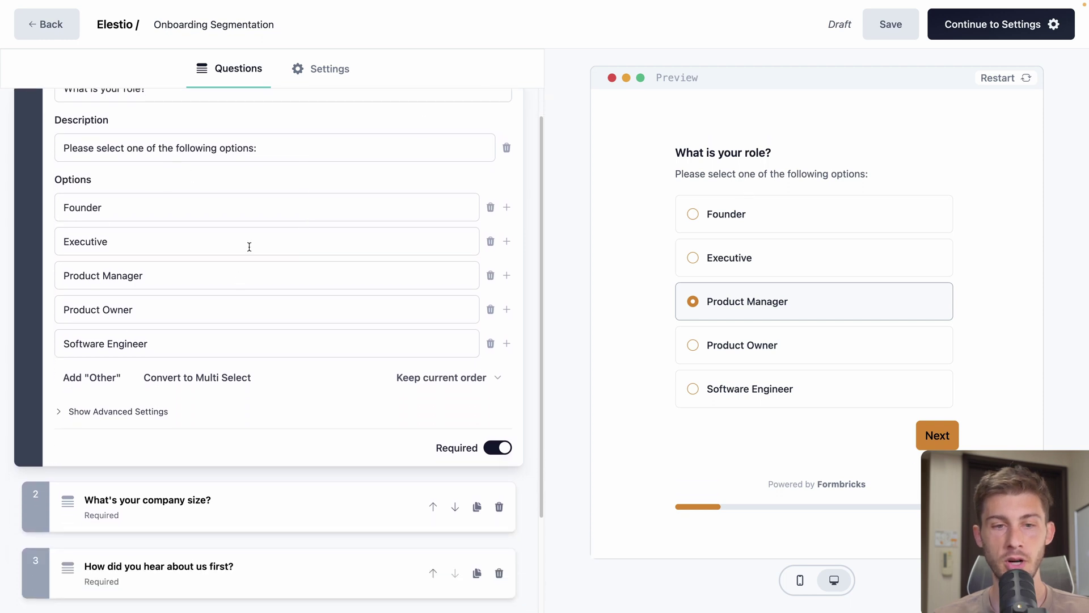
pyautogui.click(507, 343)
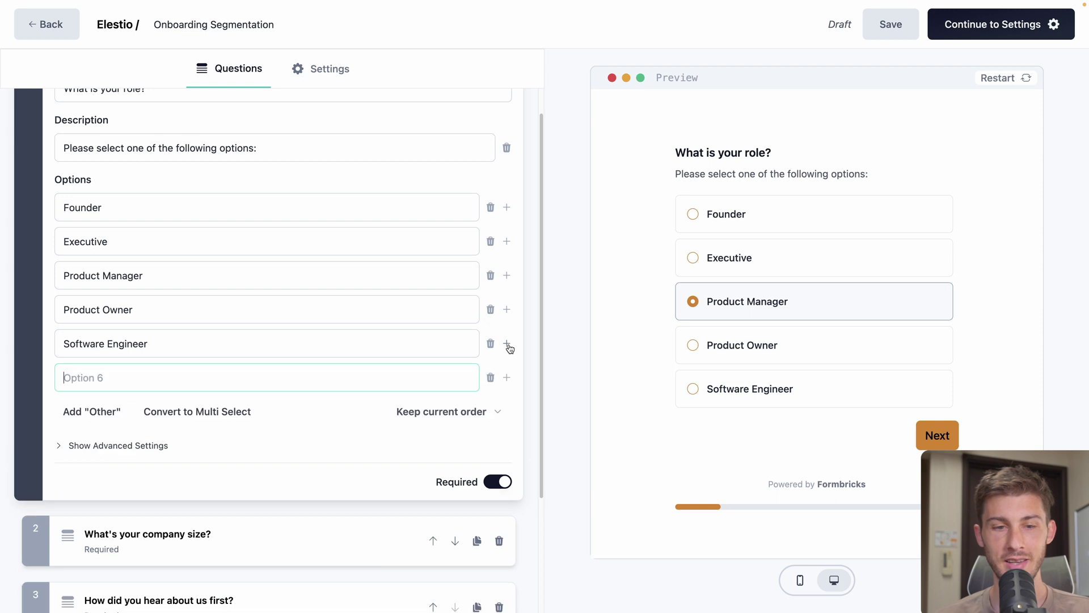
pyautogui.click(491, 379)
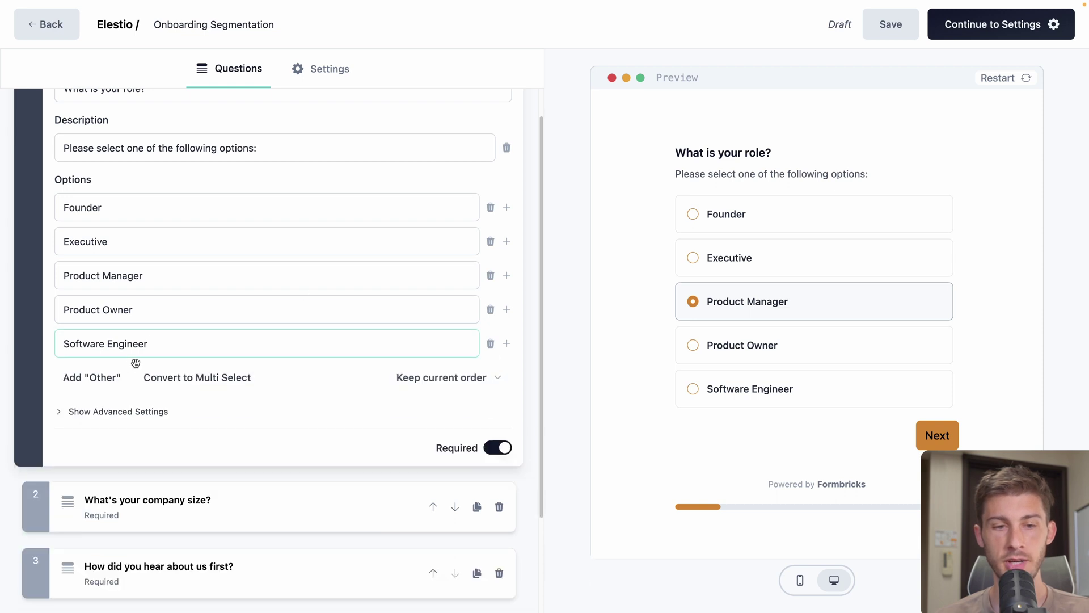
pyautogui.click(106, 378)
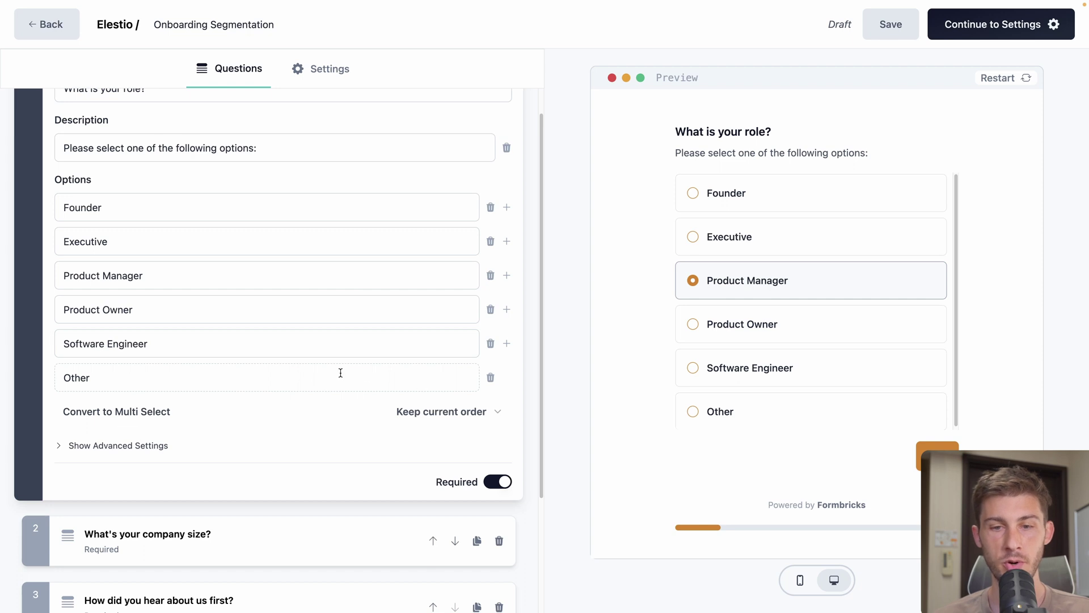
# Briefly test the role question as multi-select, then revert it to single choice
pyautogui.scroll(-1, 222, 420)
pyautogui.click(124, 372)
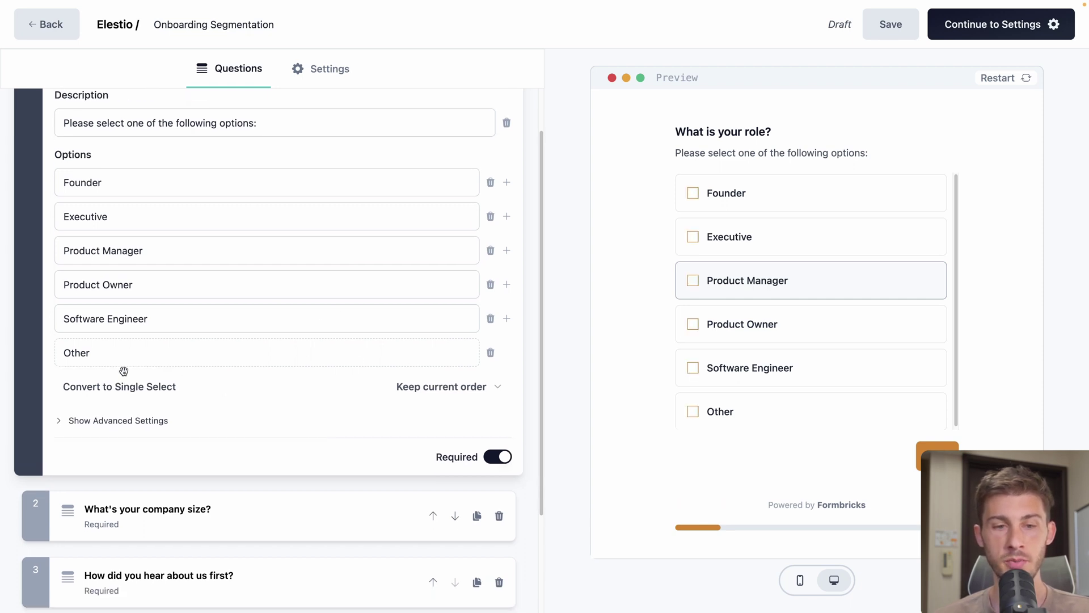
pyautogui.click(693, 280)
pyautogui.click(692, 237)
pyautogui.click(690, 192)
pyautogui.click(119, 386)
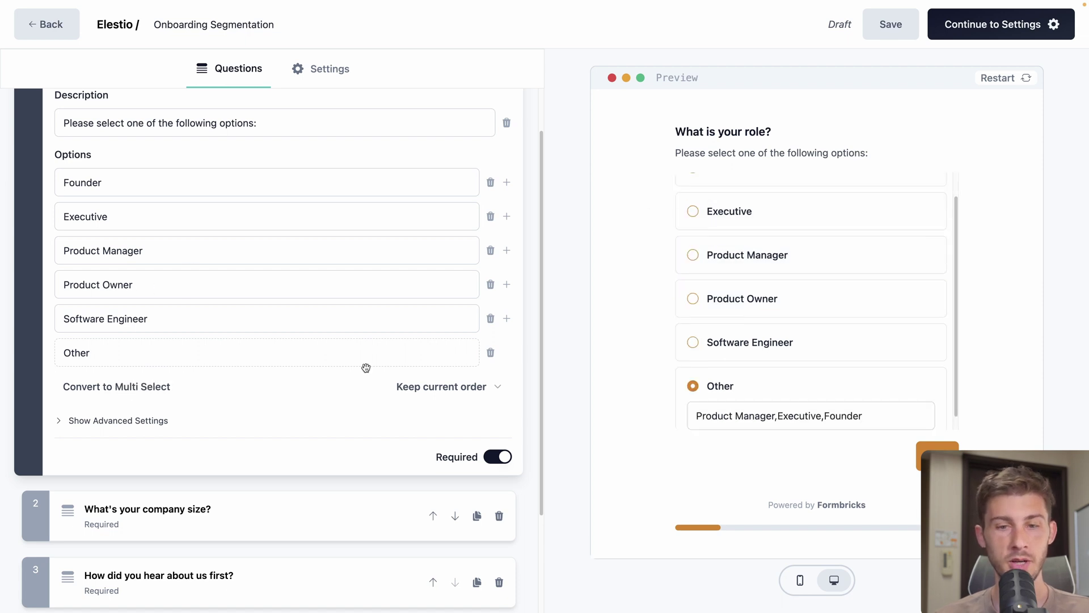
# Set option order to 'Randomize all except last option' and make the question optional
pyautogui.click(413, 387)
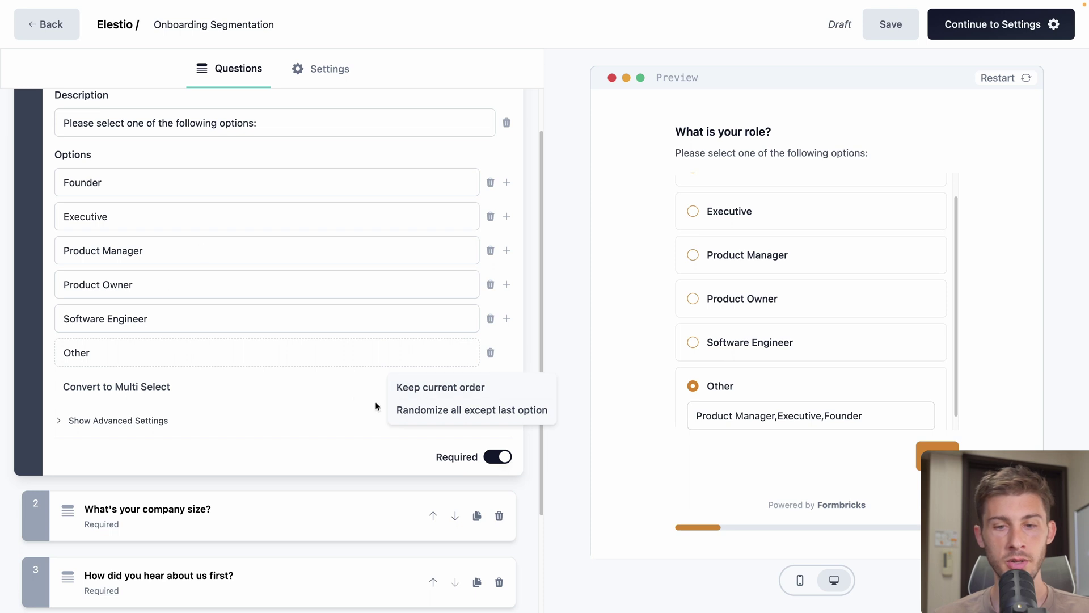
pyautogui.click(409, 409)
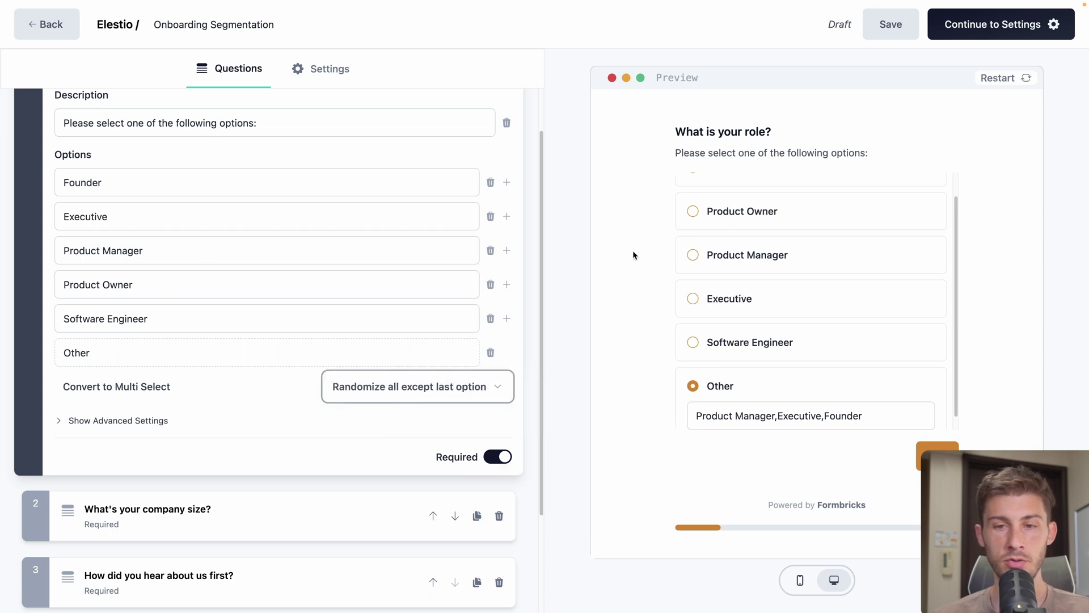
pyautogui.scroll(2, 741, 246)
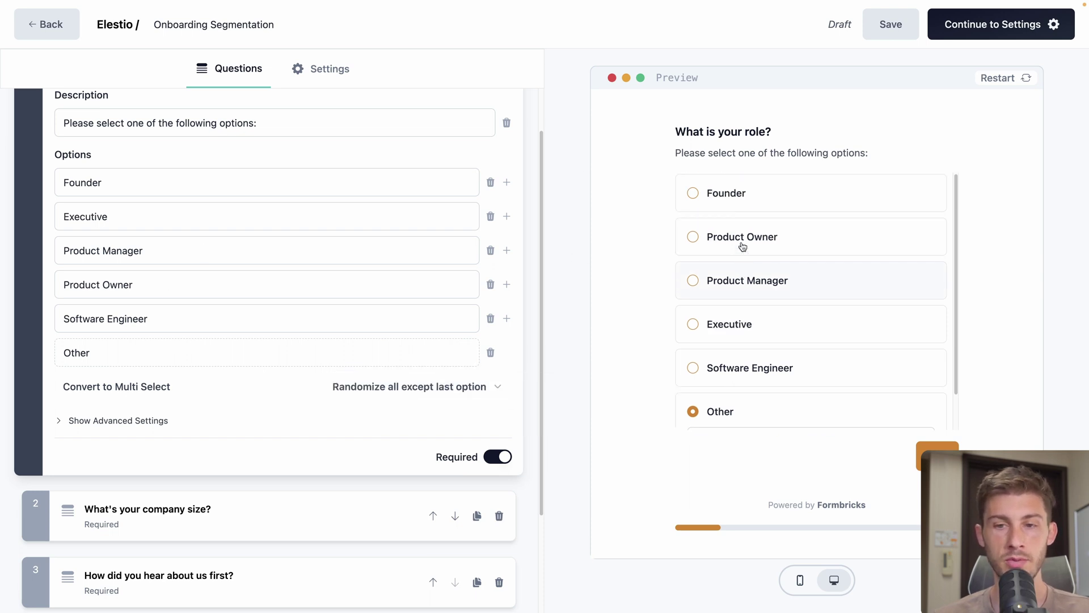
pyautogui.click(496, 463)
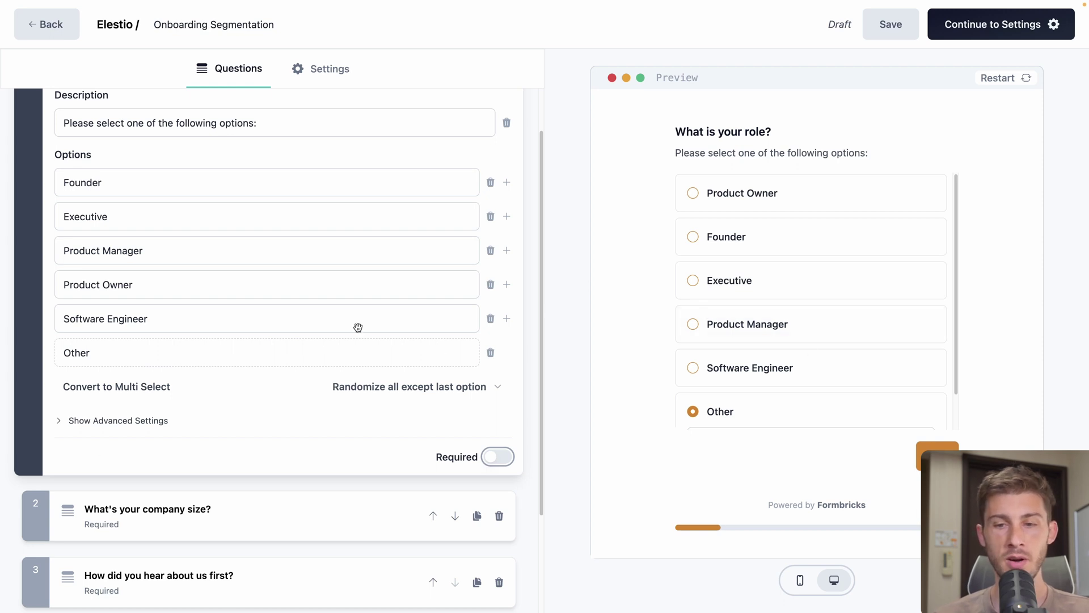
pyautogui.scroll(-1, 808, 352)
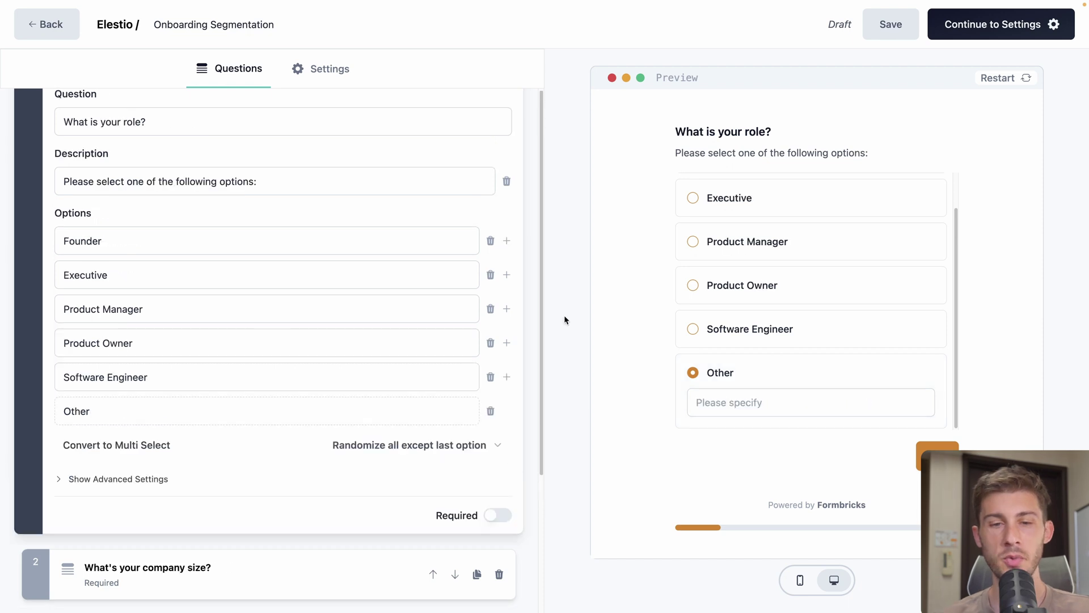
# Reveal the role question's advanced settings and add a logic jump rule
pyautogui.scroll(-4, 170, 349)
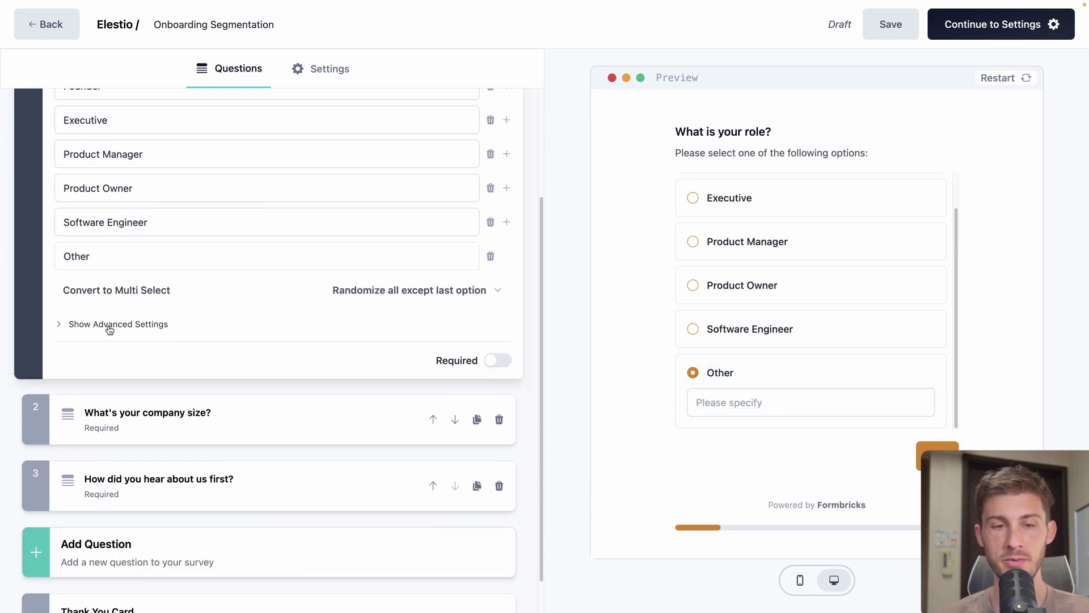
pyautogui.click(110, 324)
pyautogui.scroll(-1, 113, 397)
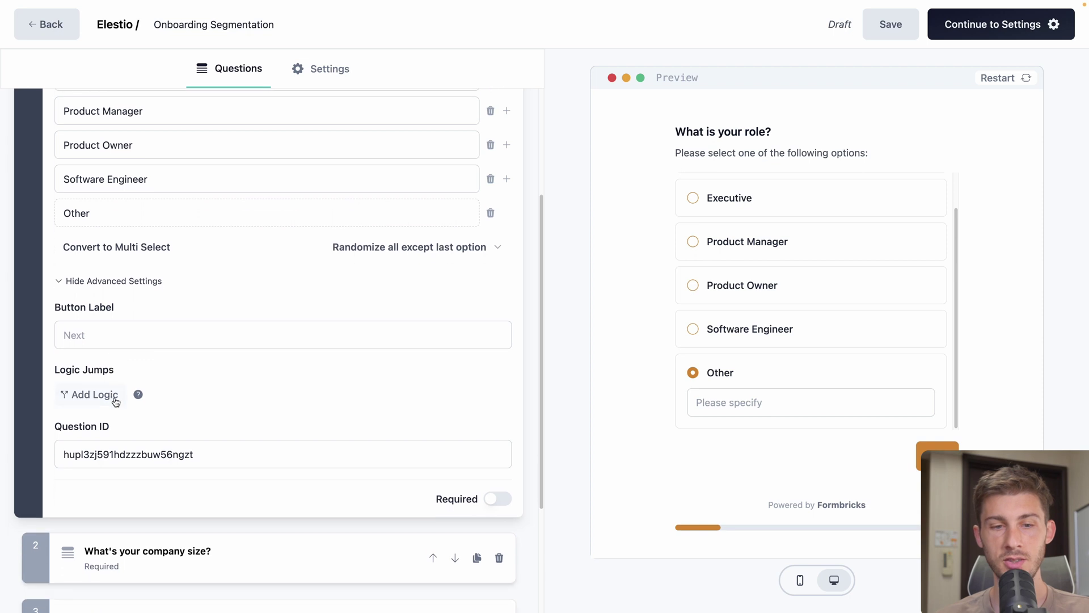
pyautogui.click(79, 400)
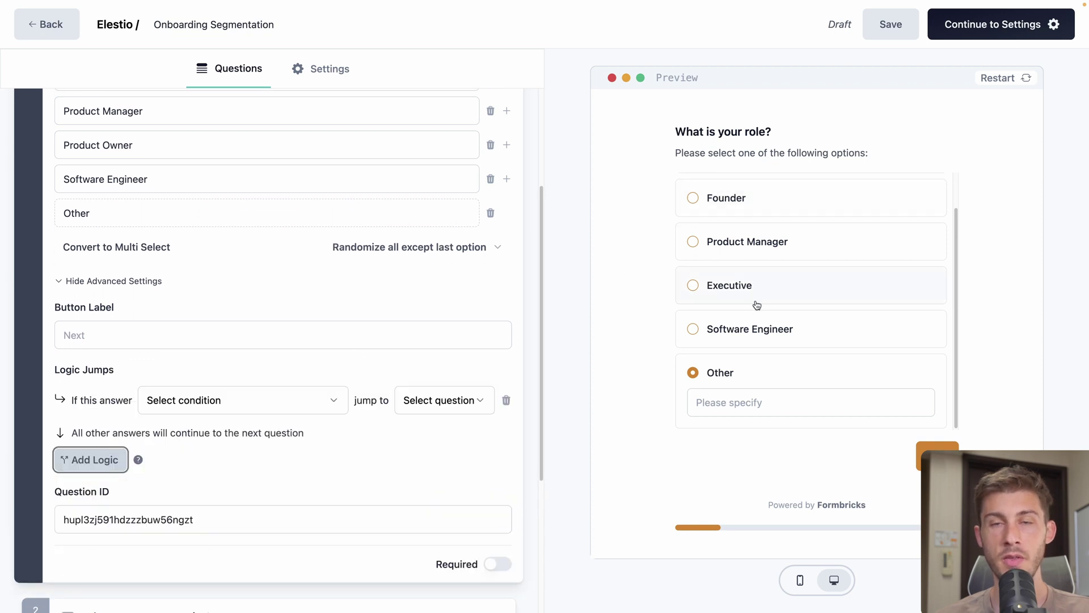
# Browse the jump-to destinations without choosing one, then list question types to add
pyautogui.scroll(-2, 393, 439)
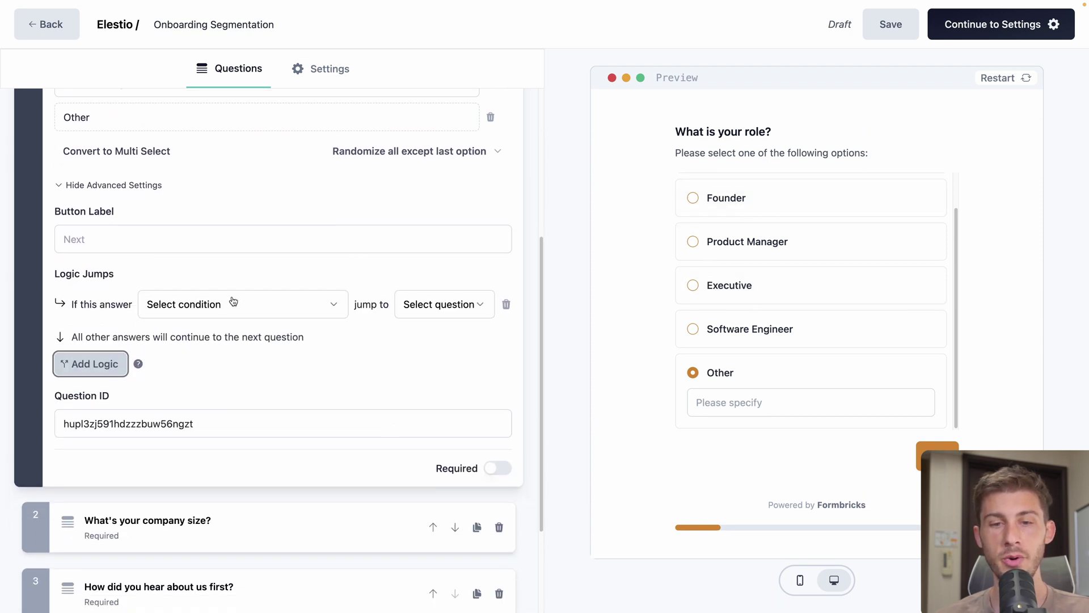
pyautogui.click(398, 315)
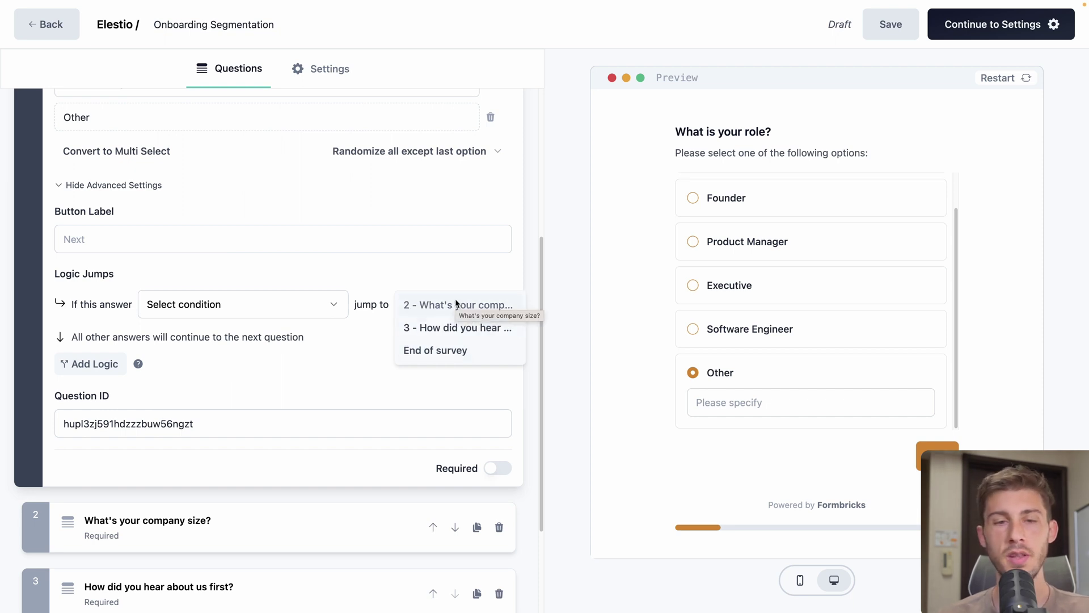
pyautogui.click(375, 247)
pyautogui.scroll(-3, 276, 269)
pyautogui.click(108, 523)
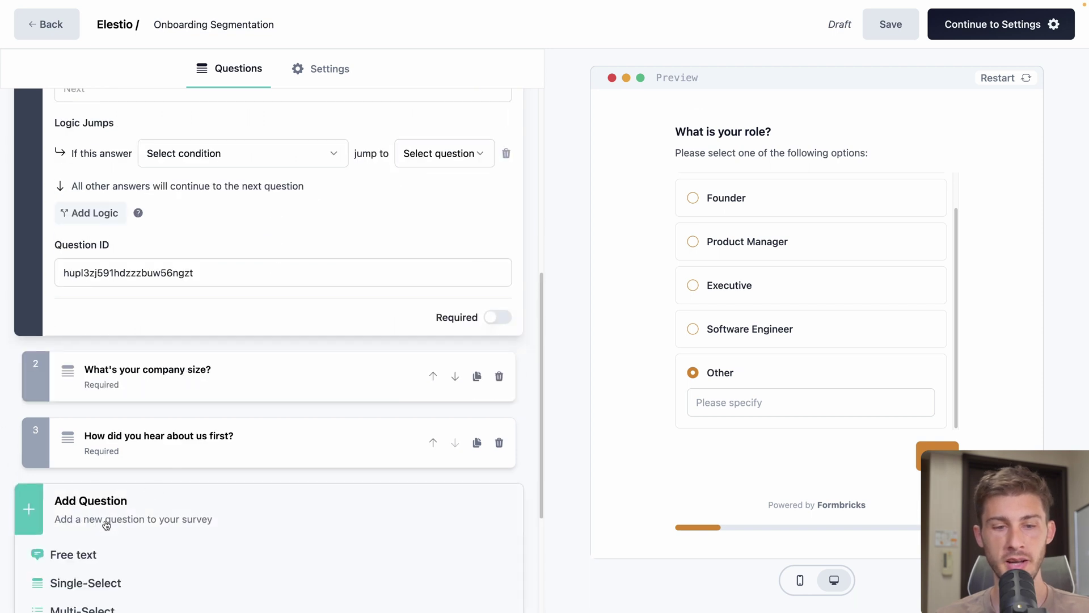
pyautogui.scroll(-4, 159, 476)
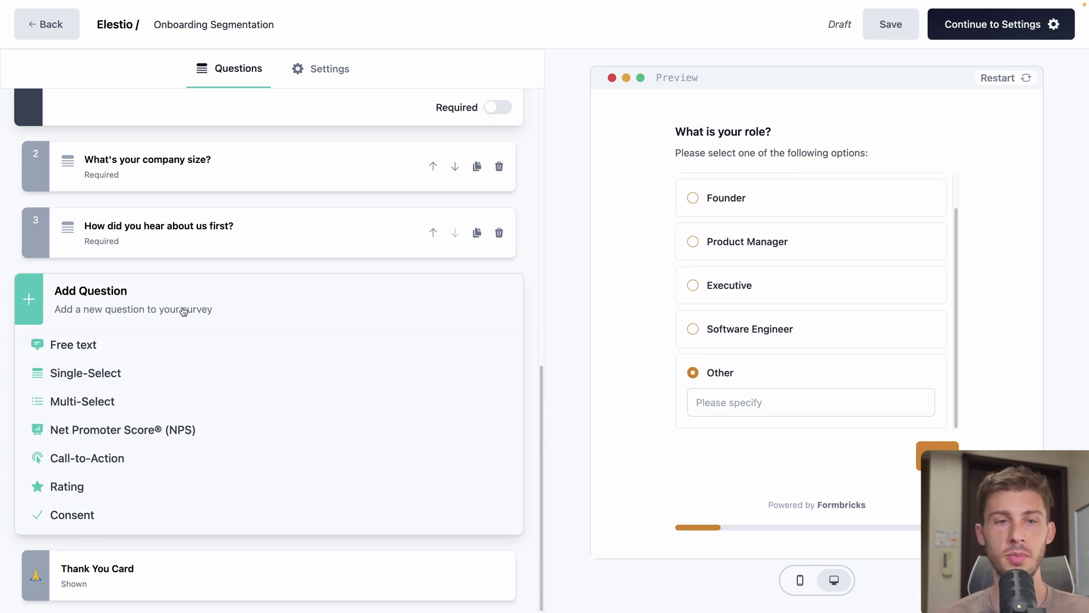
# Delete the Onboarding Segmentation draft, start from scratch, and remove the default Custom Survey question
pyautogui.click(57, 27)
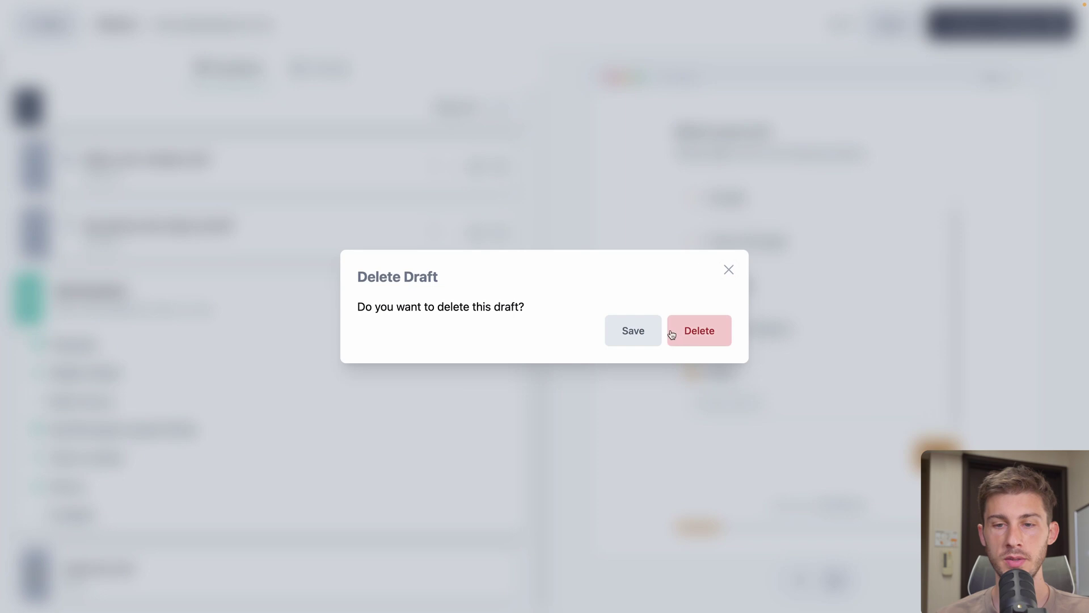
pyautogui.click(694, 333)
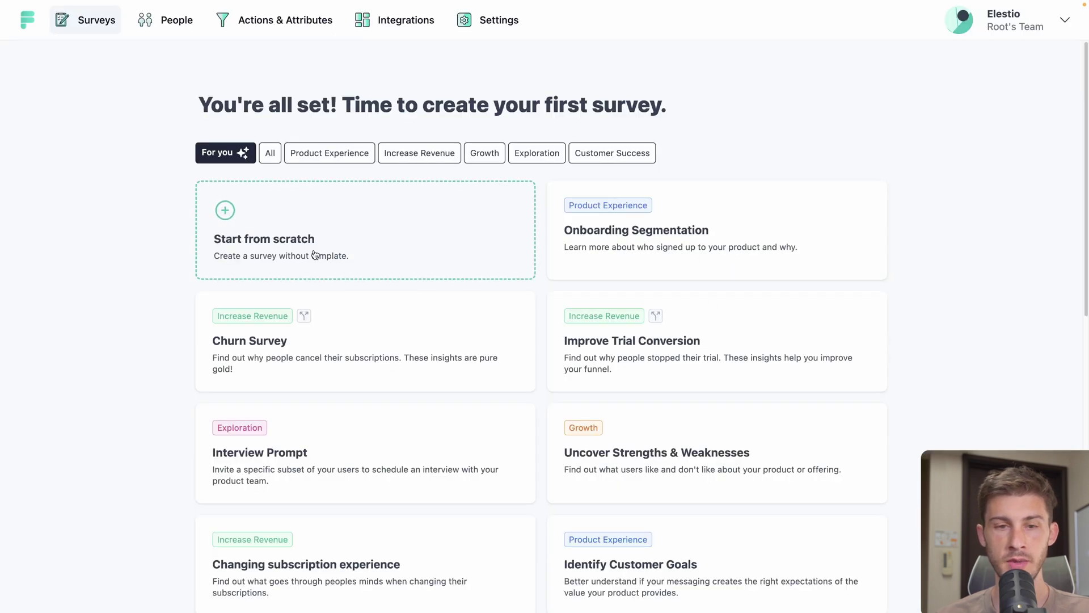
pyautogui.click(238, 245)
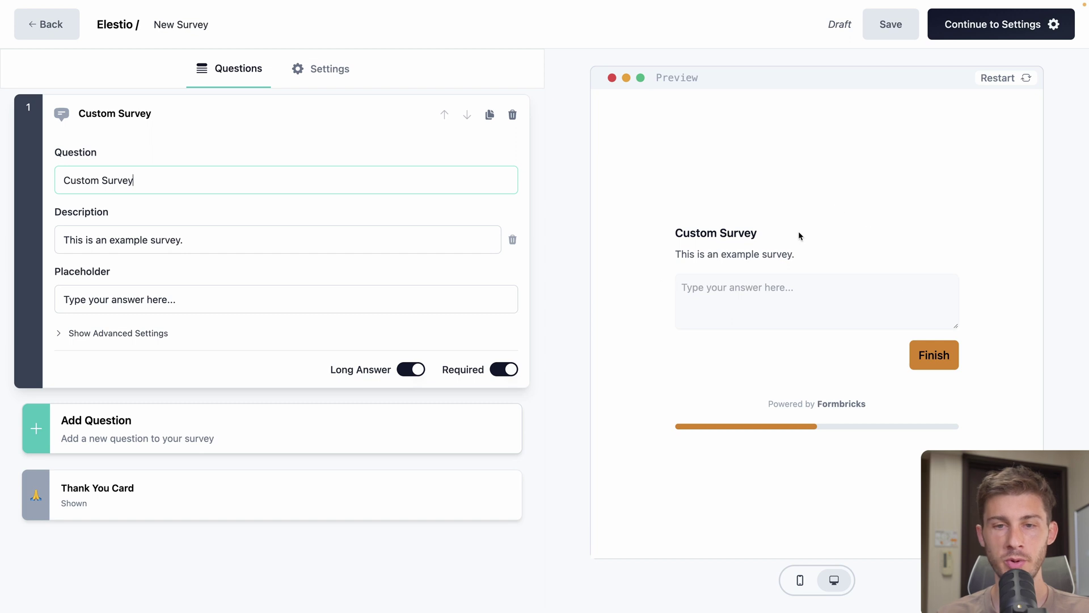
pyautogui.click(512, 115)
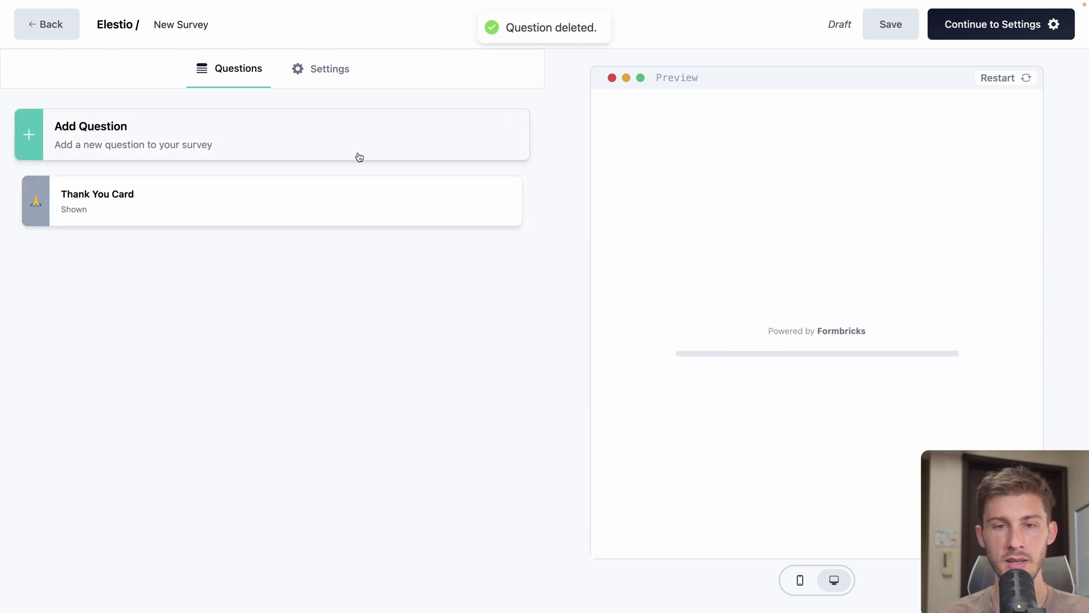
pyautogui.click(265, 142)
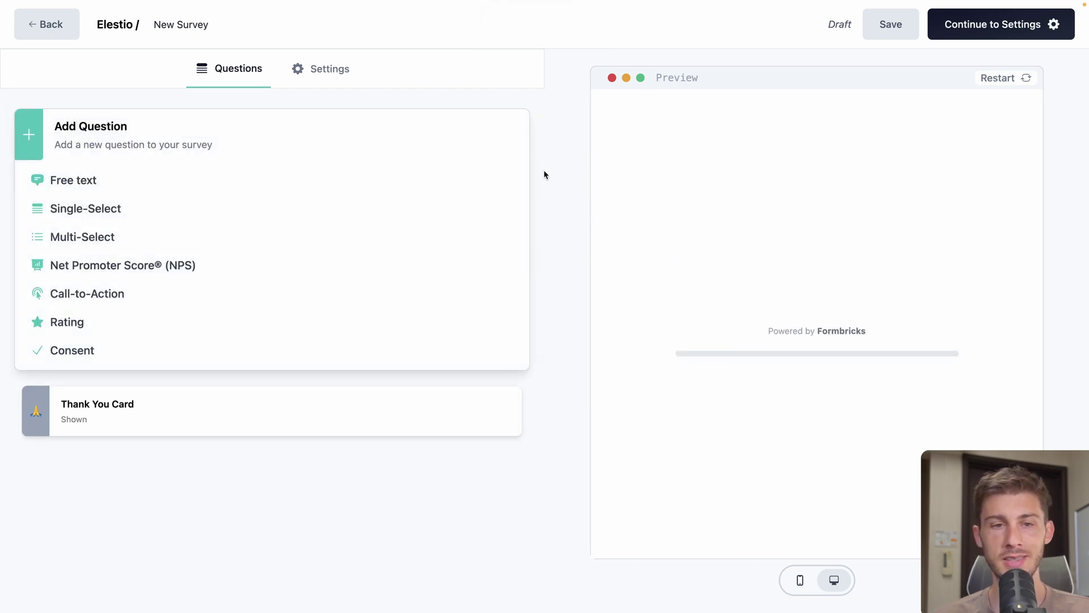
# Add single-select question 'Hello, what do you want to do on Elestio?' with description 'We will guide you to get the best experience'
pyautogui.click(132, 208)
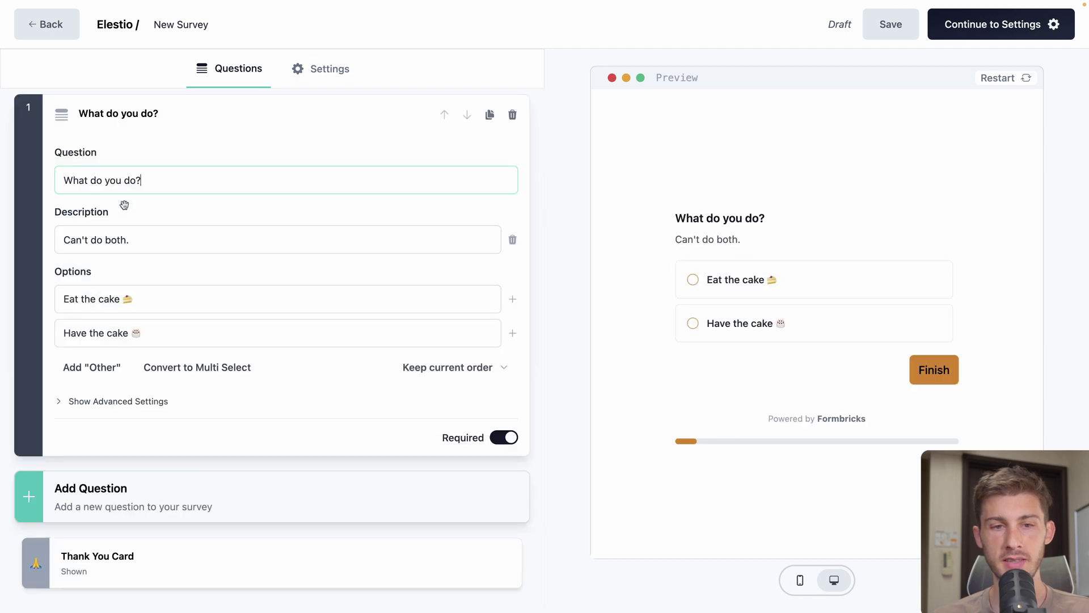
pyautogui.tripleClick(158, 189)
pyautogui.write('Hello, ')
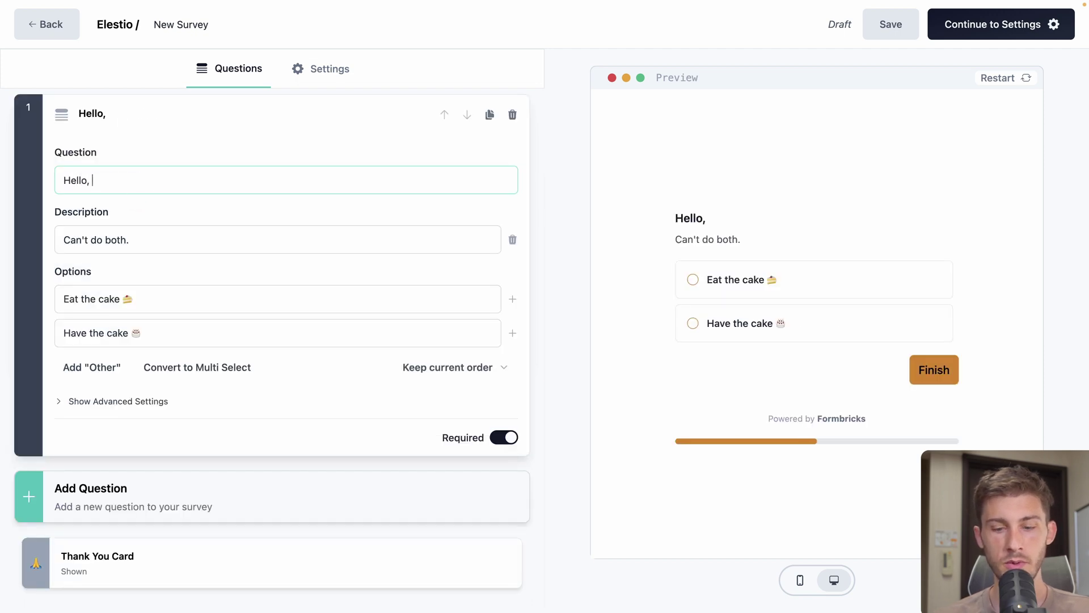
pyautogui.write('what do you want ')
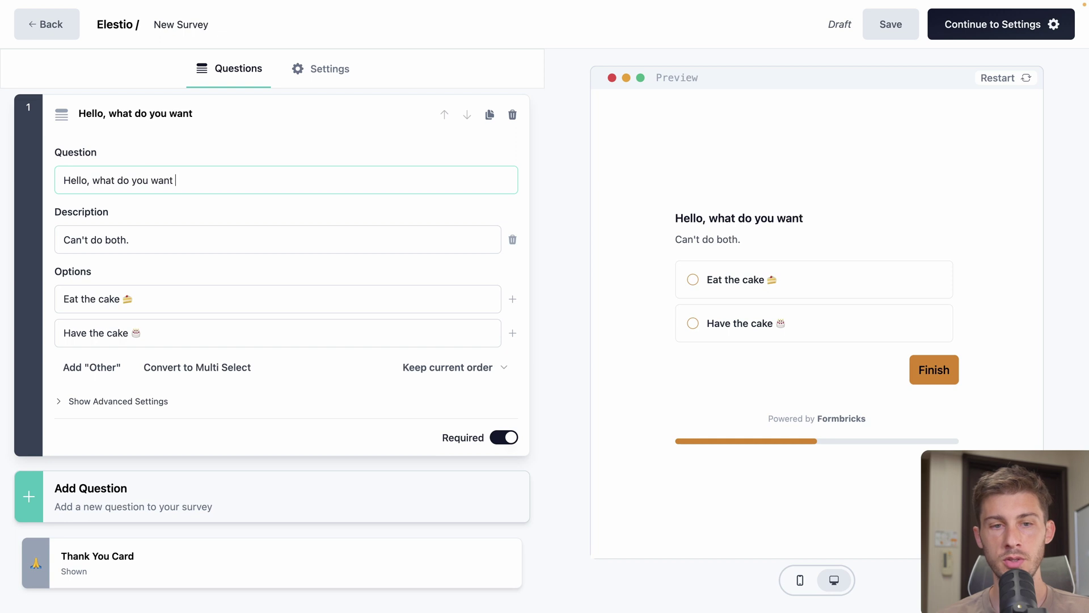
pyautogui.write('to do on Elestio?')
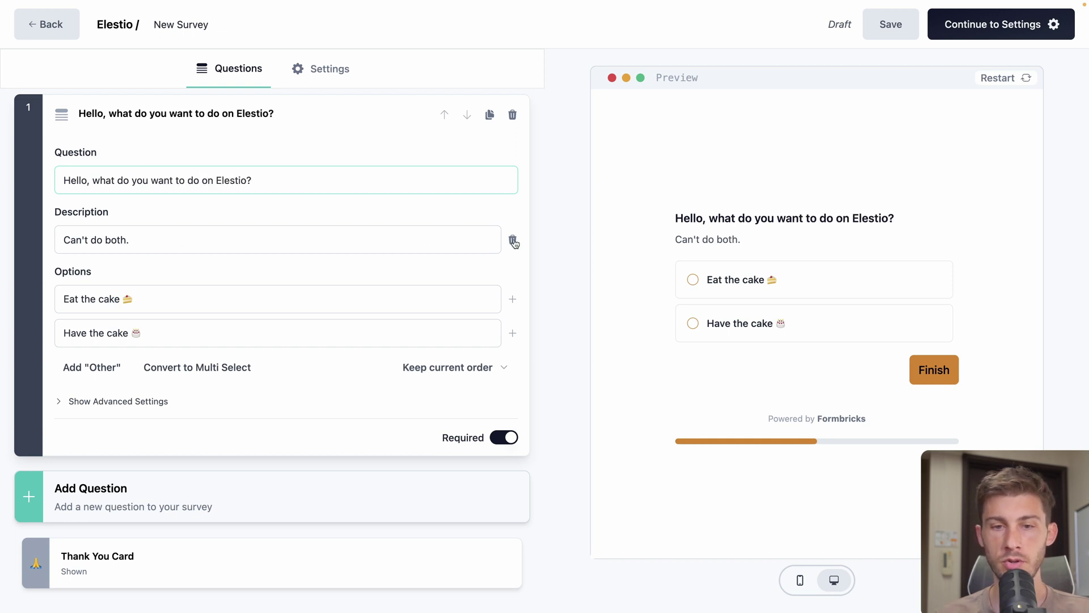
pyautogui.click(513, 239)
pyautogui.click(126, 214)
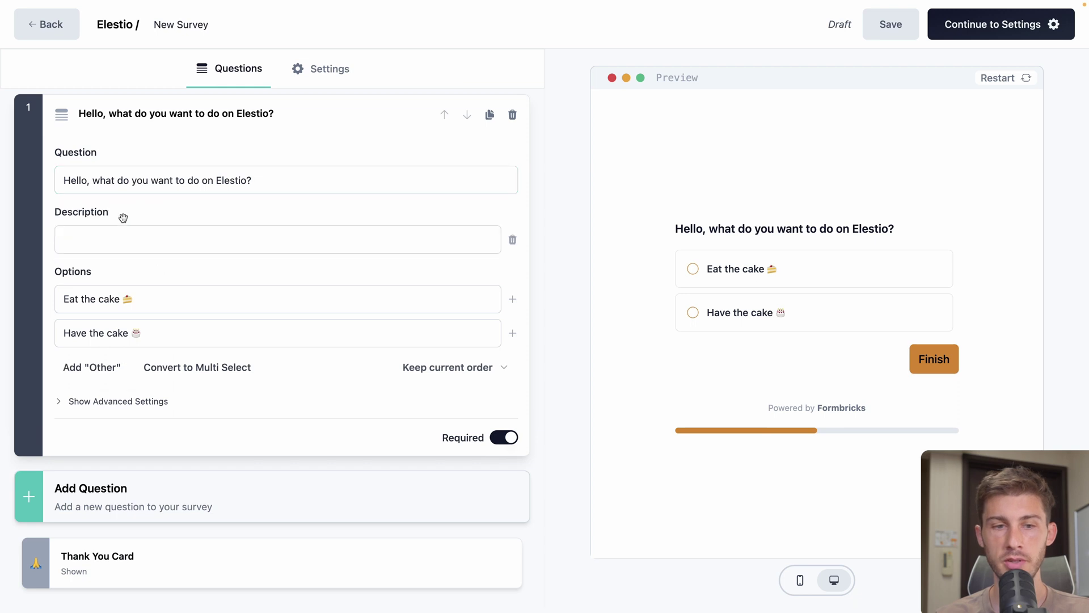
pyautogui.click(108, 236)
pyautogui.write('We will guide you to get the best experie')
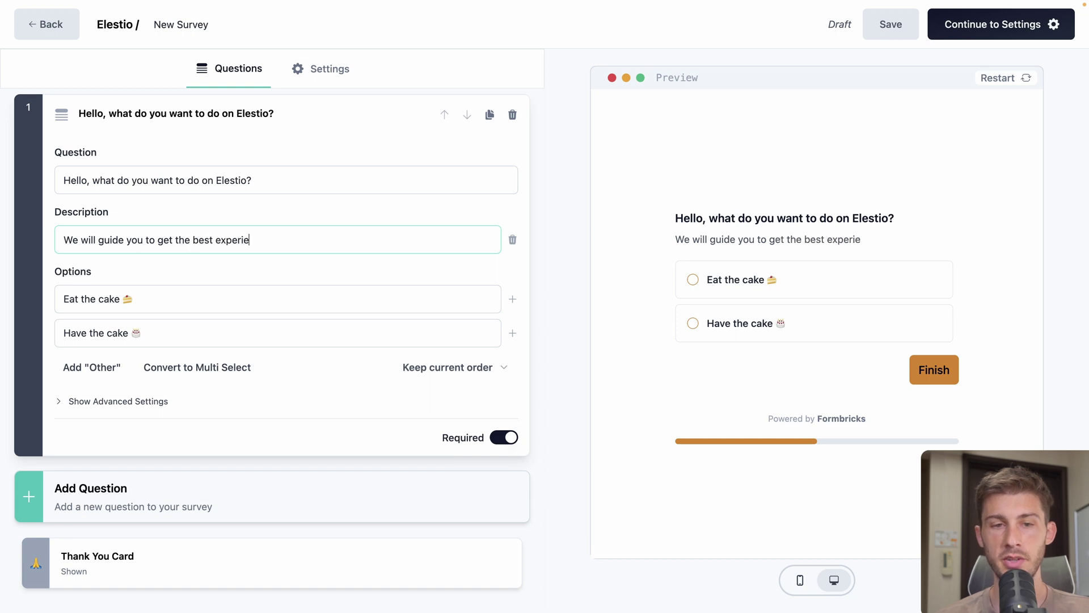
pyautogui.write('nce')
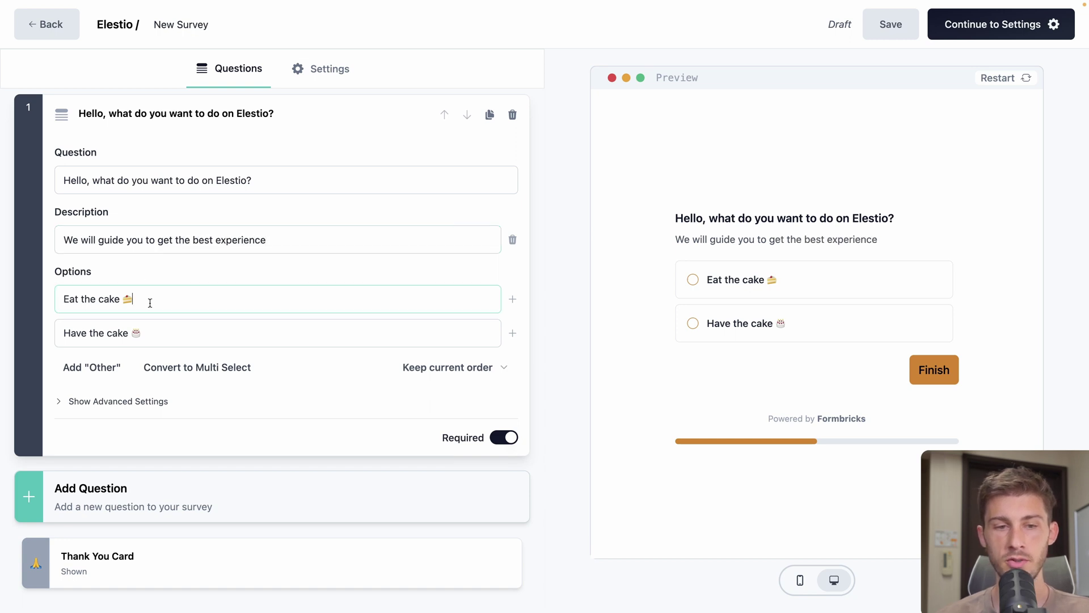
# Set options: Deploy a managed open source software, Enable CICD on your projects, Just browsing
pyautogui.tripleClick(149, 302)
pyautogui.press('BackSpace')
pyautogui.write('Deploy a managed open source software')
pyautogui.tripleClick(96, 333)
pyautogui.write('Enab')
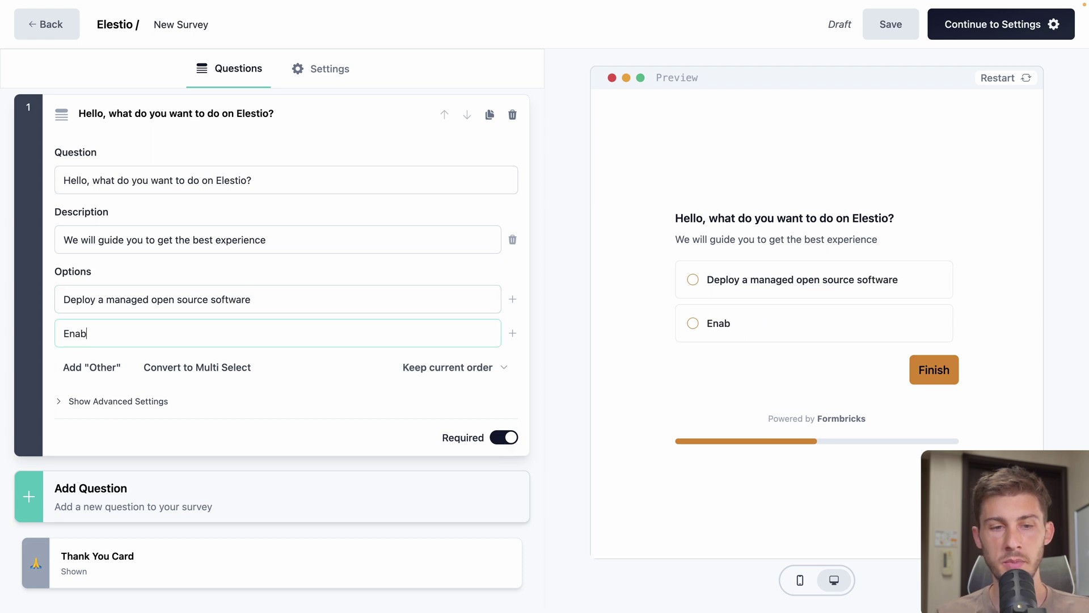
pyautogui.write('le CICD on your projects')
pyautogui.click(512, 333)
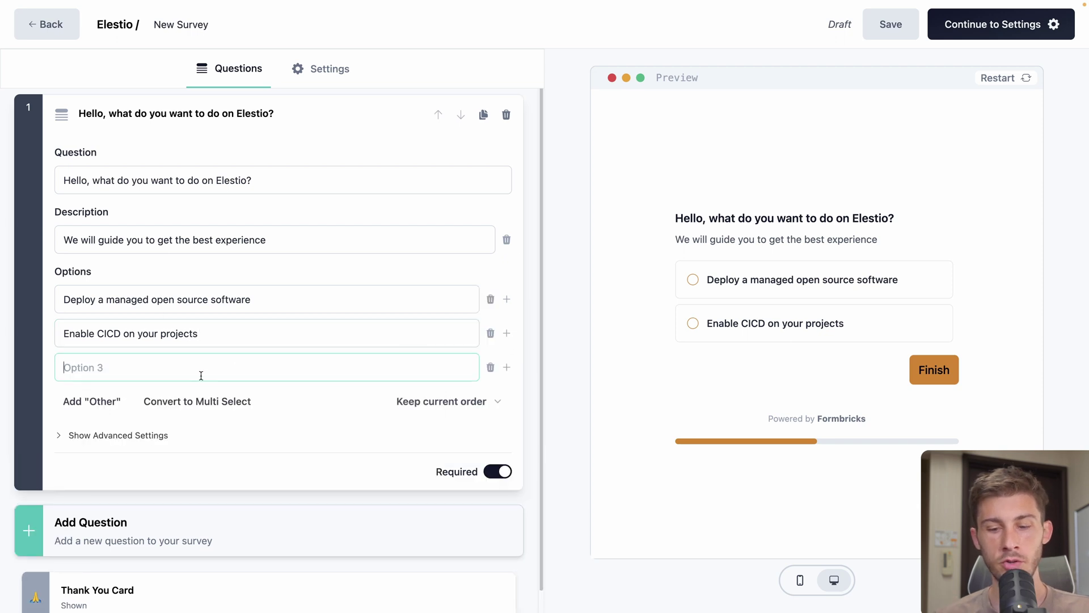
pyautogui.write('Just browsing')
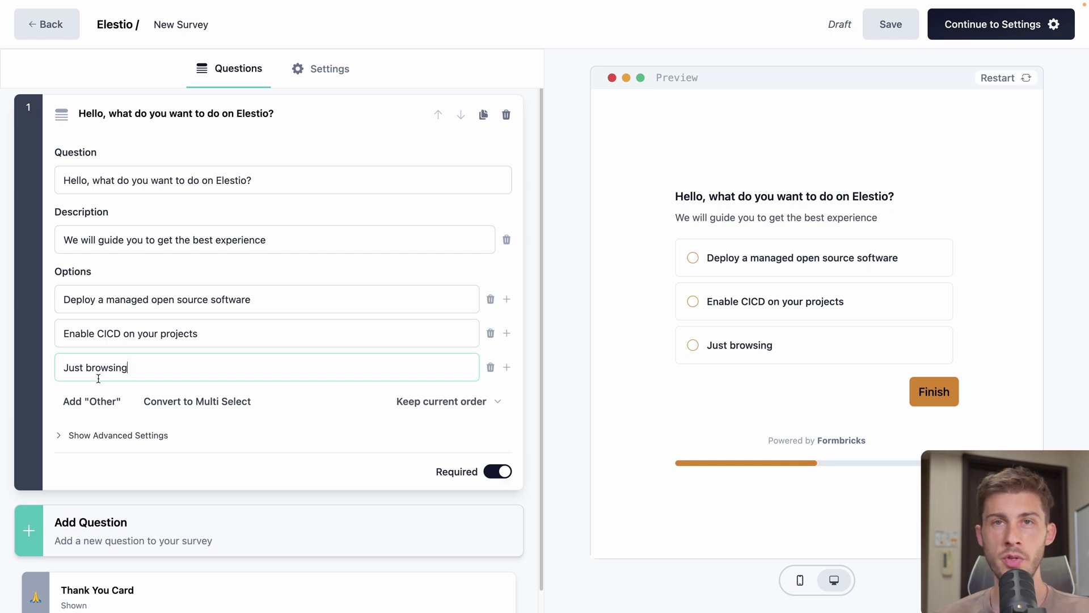
pyautogui.scroll(-1, 98, 379)
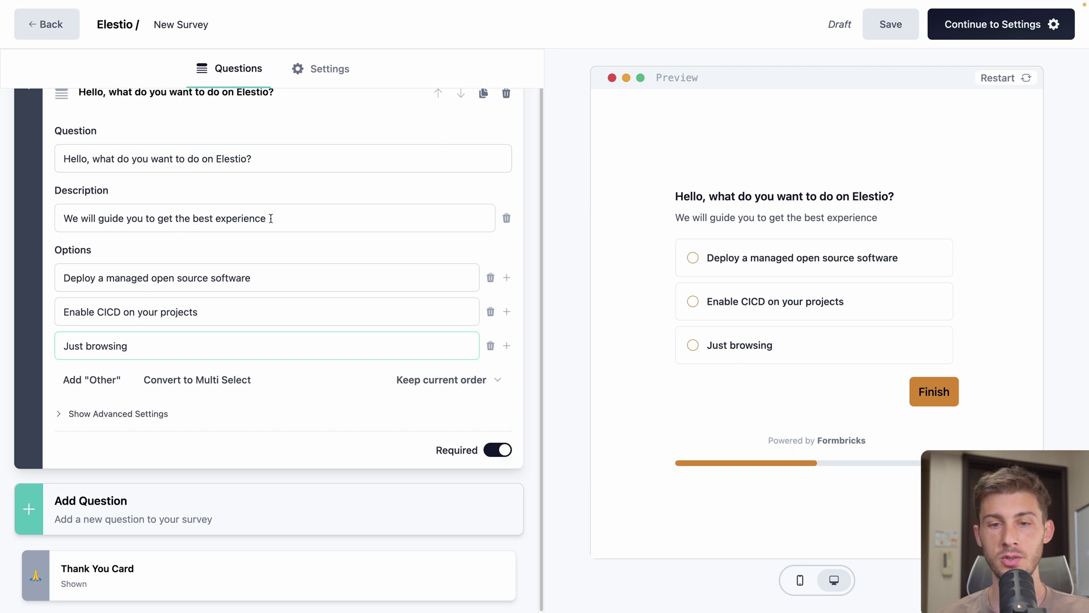
# Add a free-text question 'Do you need help to find the best tool for your needs?'
pyautogui.click(115, 506)
pyautogui.scroll(-4, 202, 443)
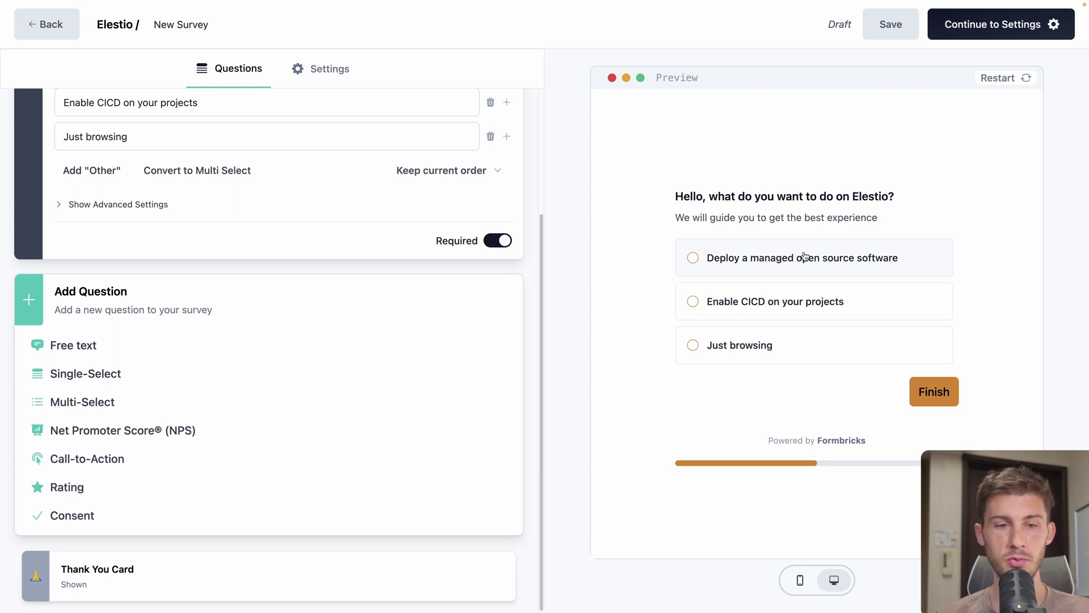
pyautogui.click(151, 352)
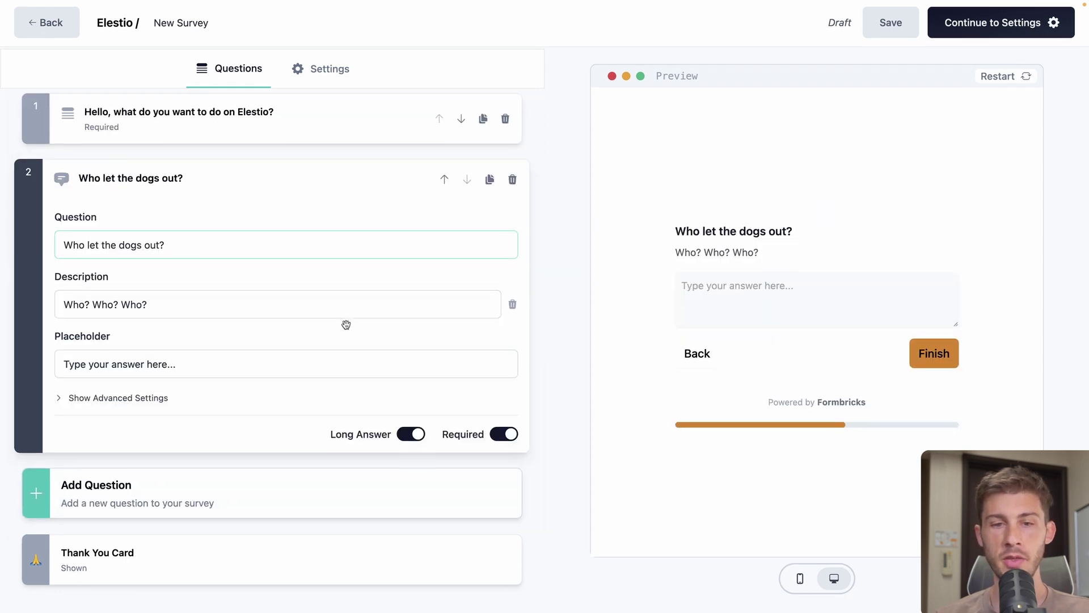
pyautogui.tripleClick(138, 228)
pyautogui.write('Do you need')
pyautogui.click(210, 278)
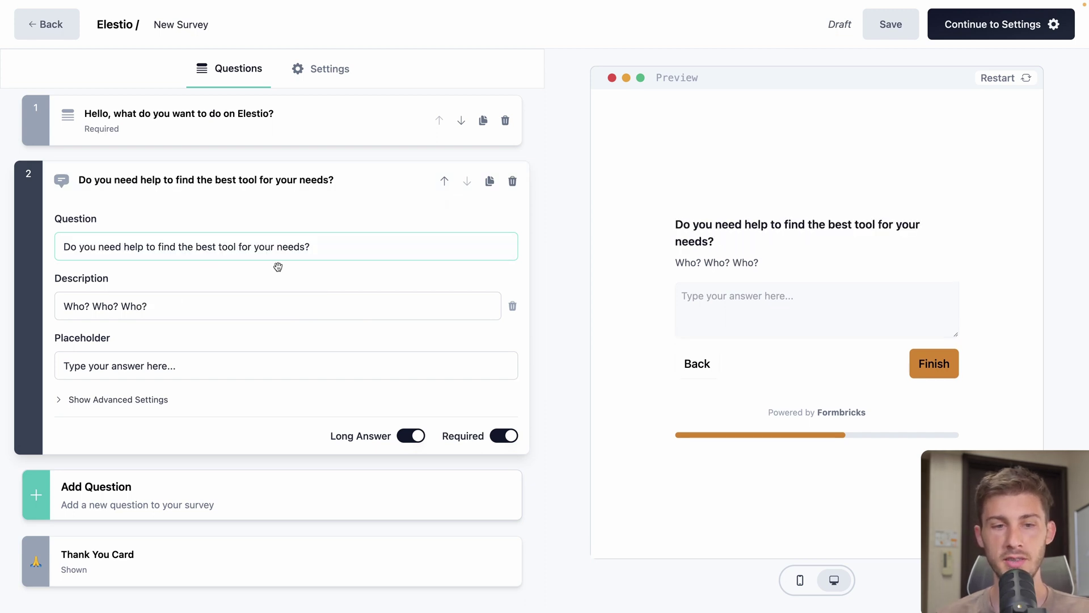
# Fill its description and project-needs placeholder from autocomplete suggestions, then reopen question 1
pyautogui.tripleClick(275, 305)
pyautogui.write('Tell')
pyautogui.click(230, 338)
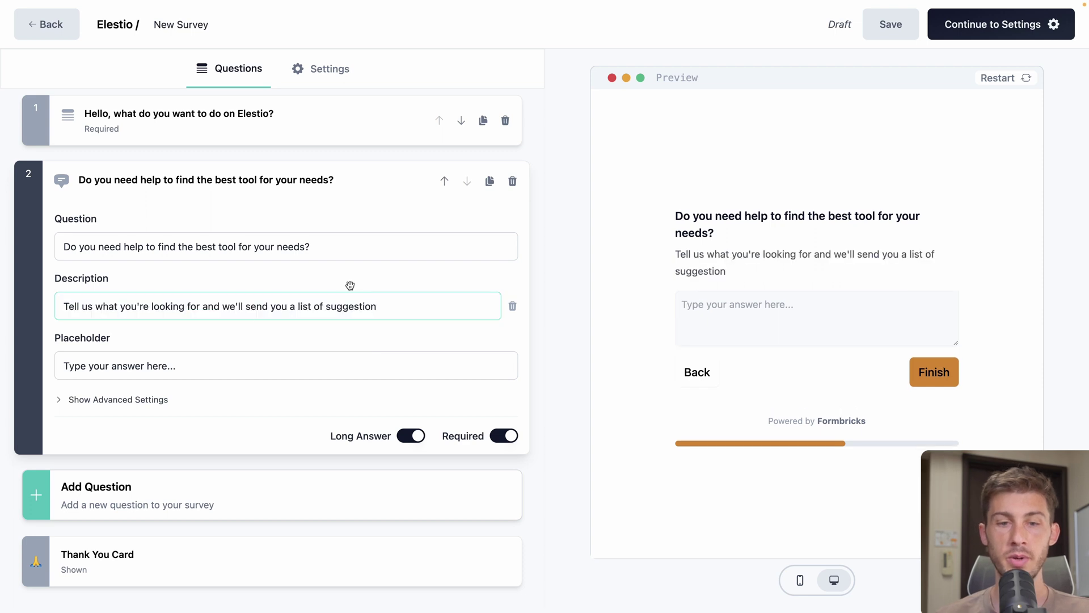
pyautogui.tripleClick(340, 363)
pyautogui.write('Wr')
pyautogui.click(250, 404)
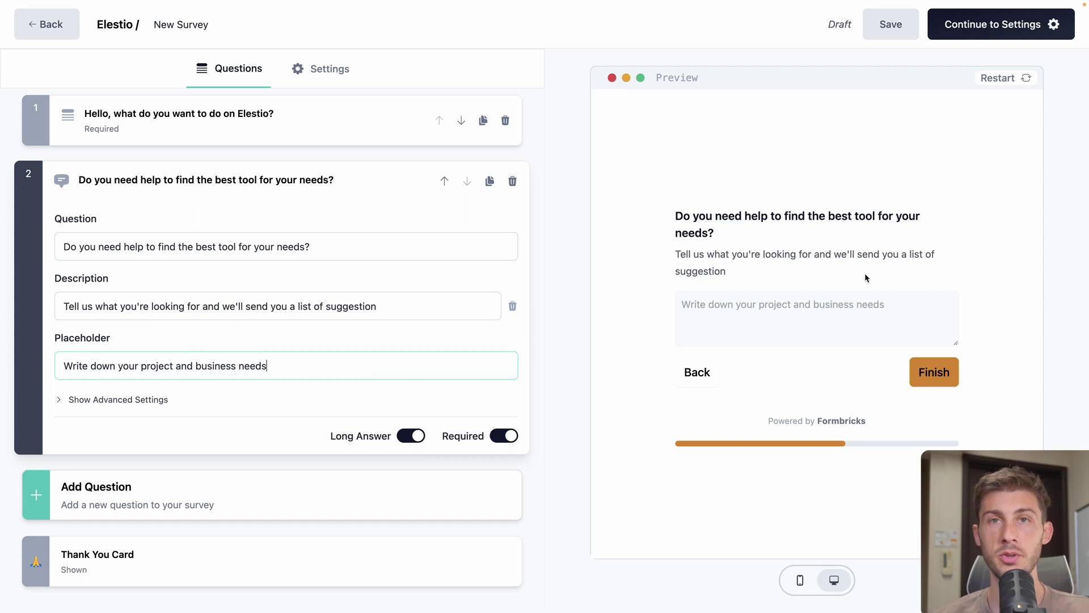
pyautogui.click(358, 127)
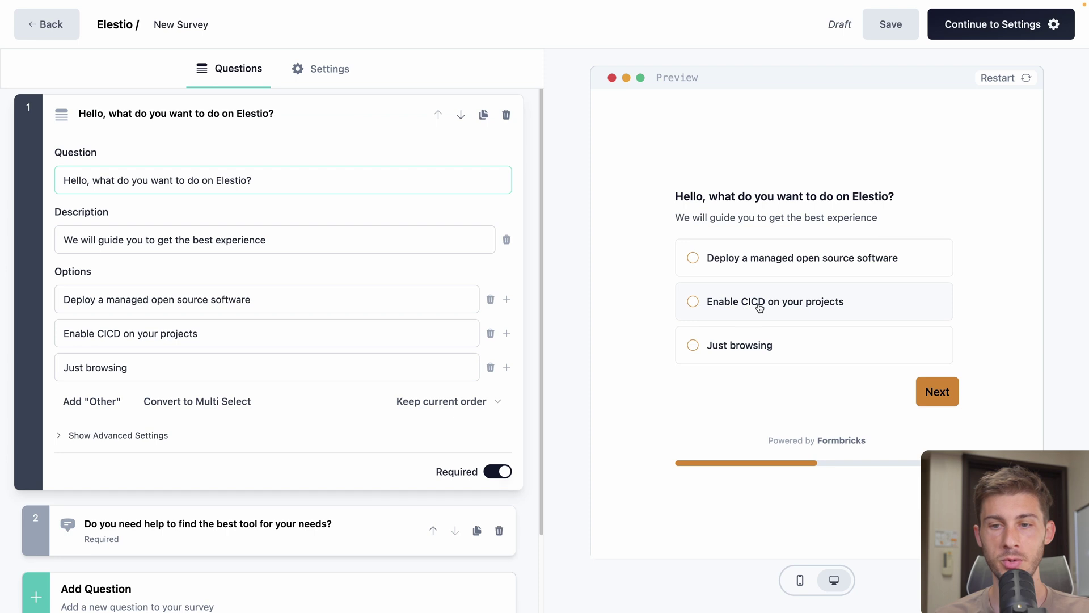
pyautogui.scroll(-3, 323, 311)
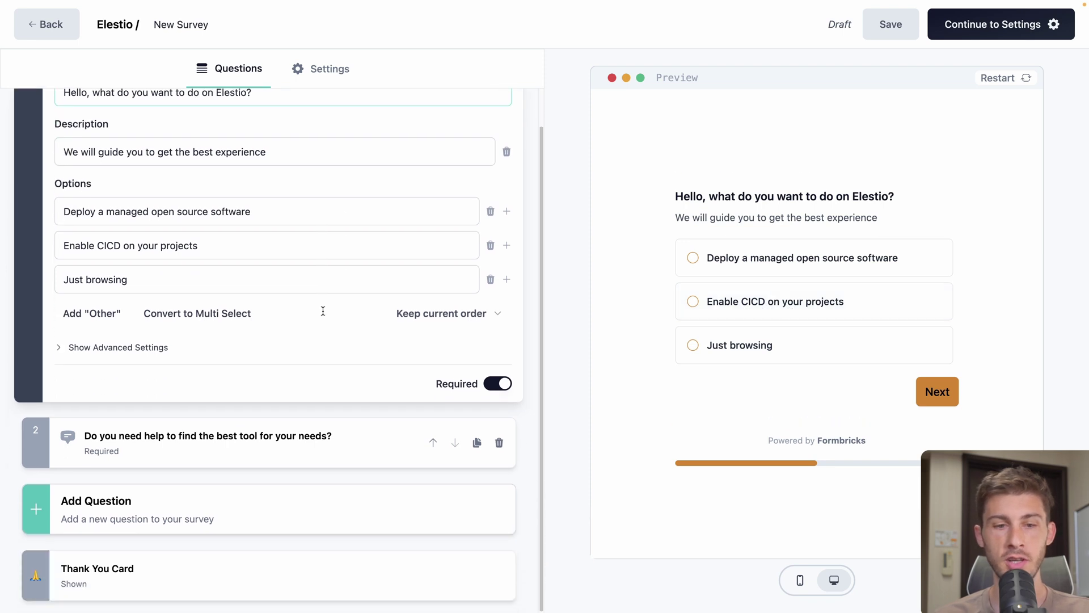
# Add a call-to-action question 'Do you need help?' described as 'Our team can help you setup your CICD Pipeline'
pyautogui.click(99, 525)
pyautogui.scroll(-5, 153, 487)
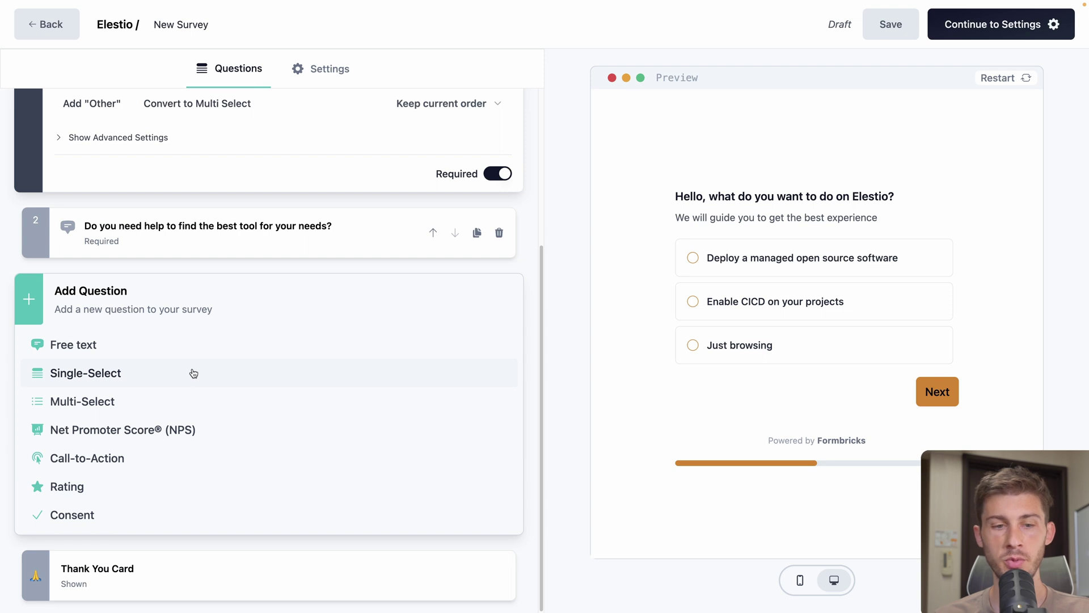
pyautogui.click(112, 457)
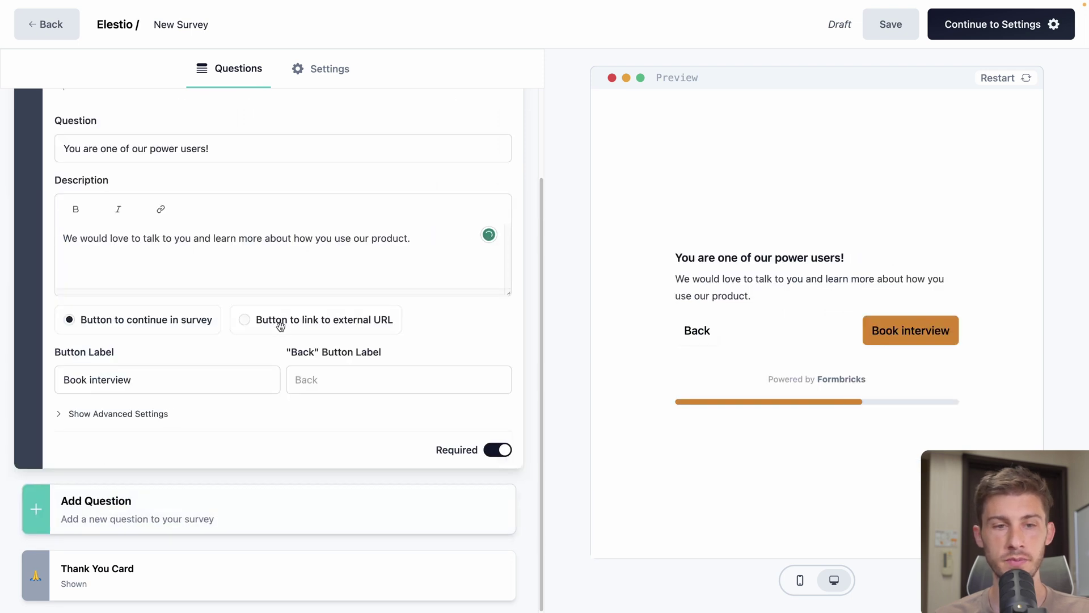
pyautogui.tripleClick(280, 148)
pyautogui.press('BackSpace')
pyautogui.write('D')
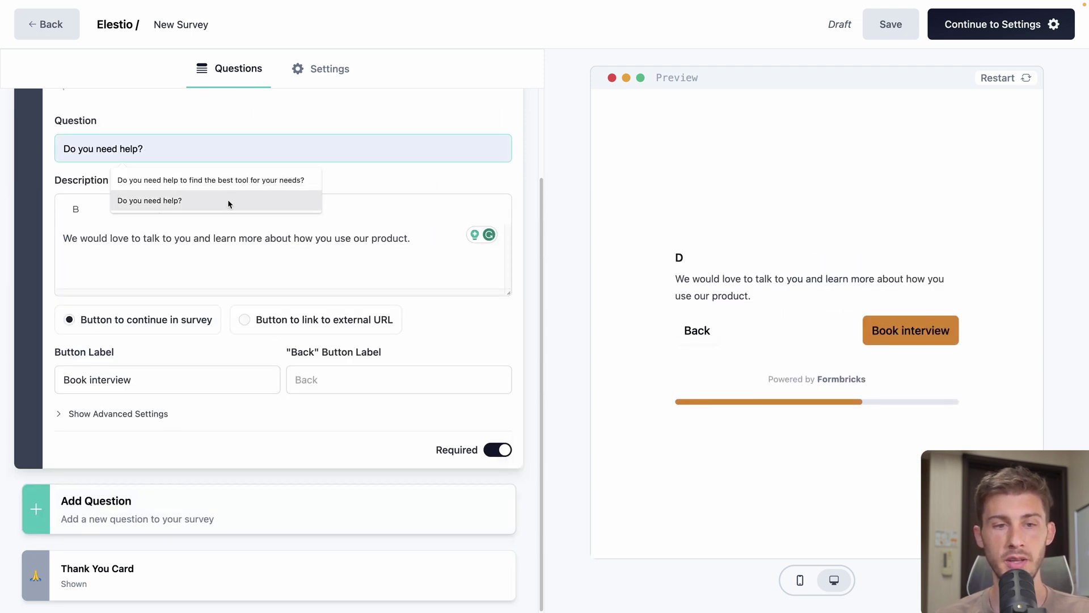
pyautogui.click(227, 199)
pyautogui.tripleClick(369, 231)
pyautogui.write('O')
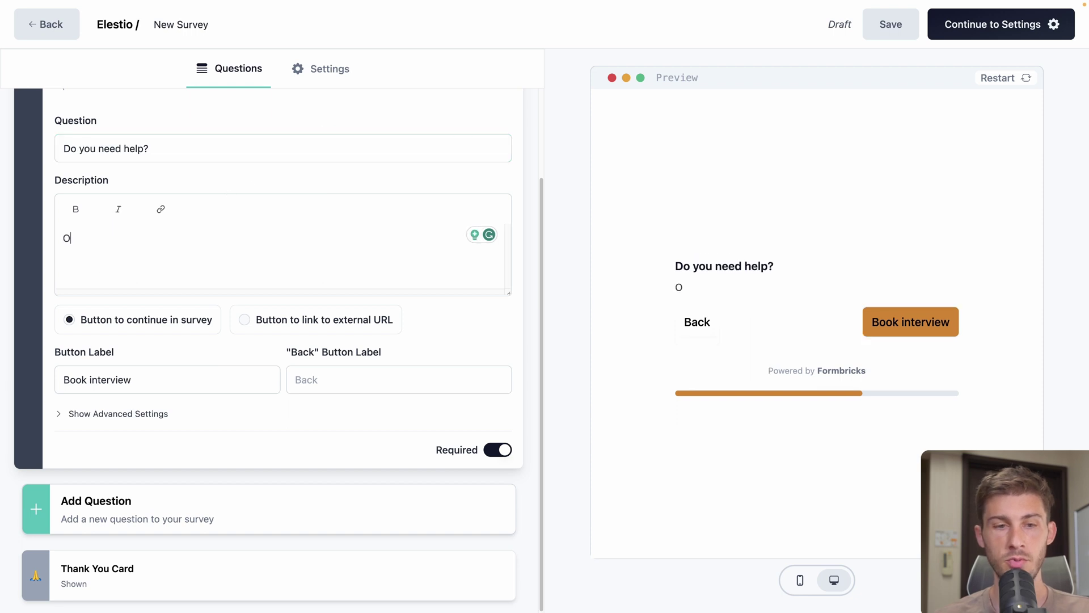
pyautogui.write('ur team can help you setup you')
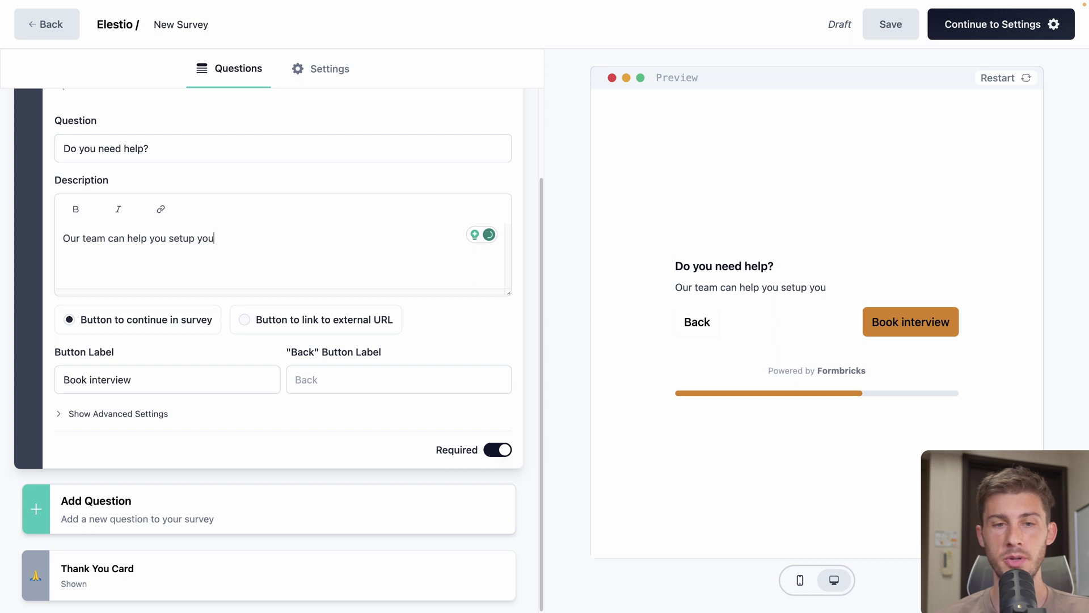
pyautogui.write('r CICD Pipeline')
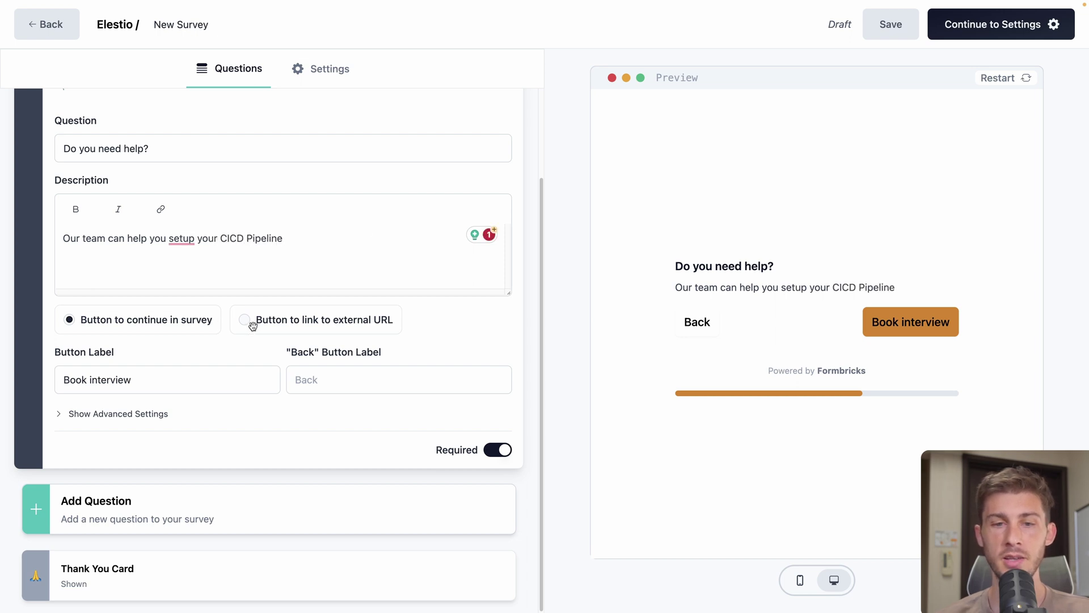
# Link its button to the pasted external booking URL and label it 'Schedule a session'
pyautogui.click(246, 321)
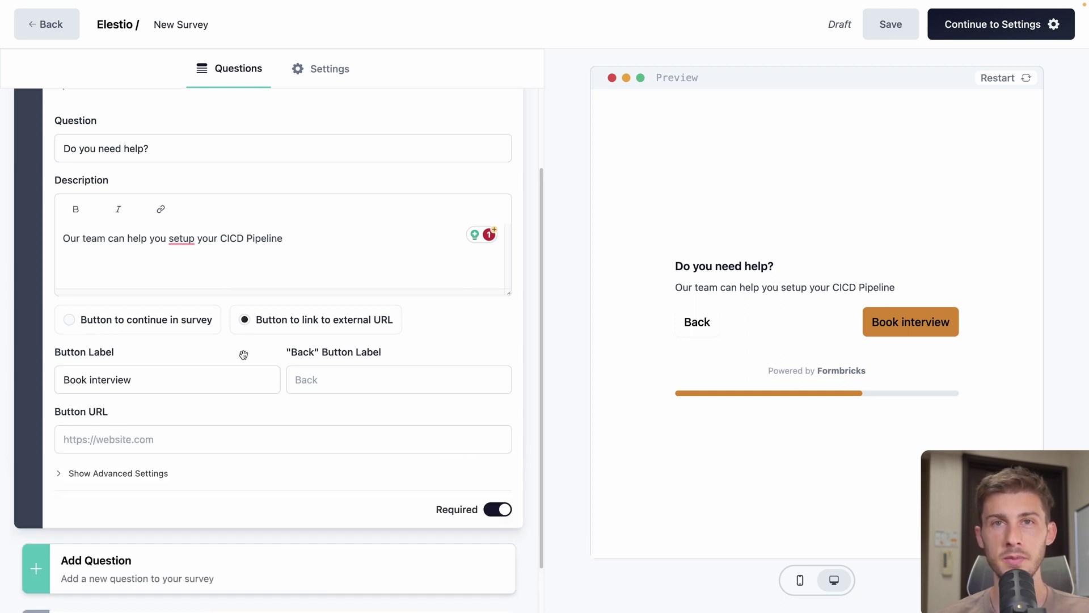
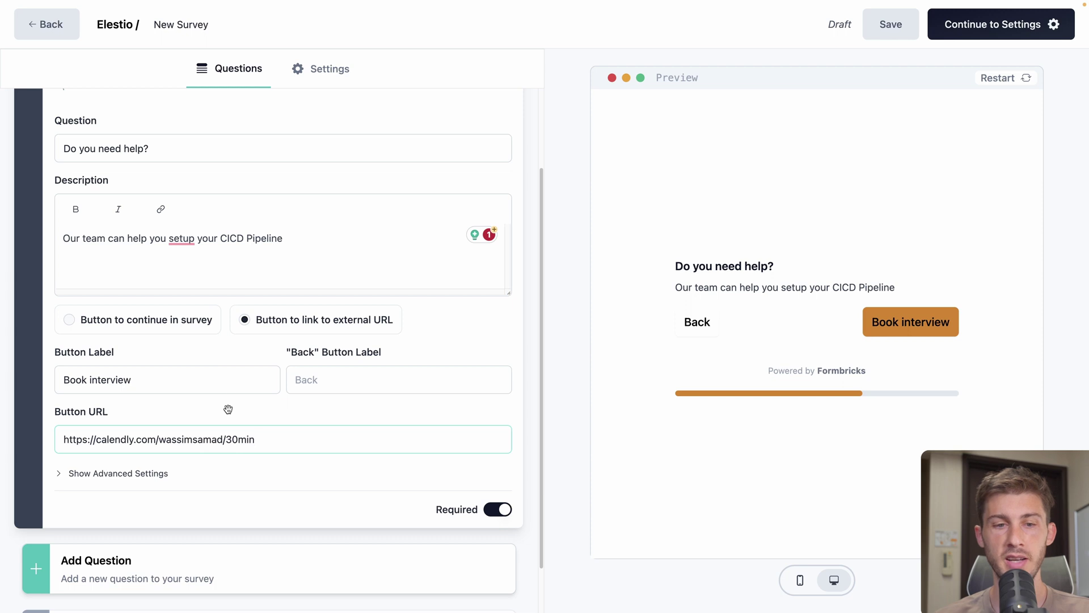
pyautogui.click(226, 383)
pyautogui.hotkey('ctrl', 'a')
pyautogui.press('BackSpace')
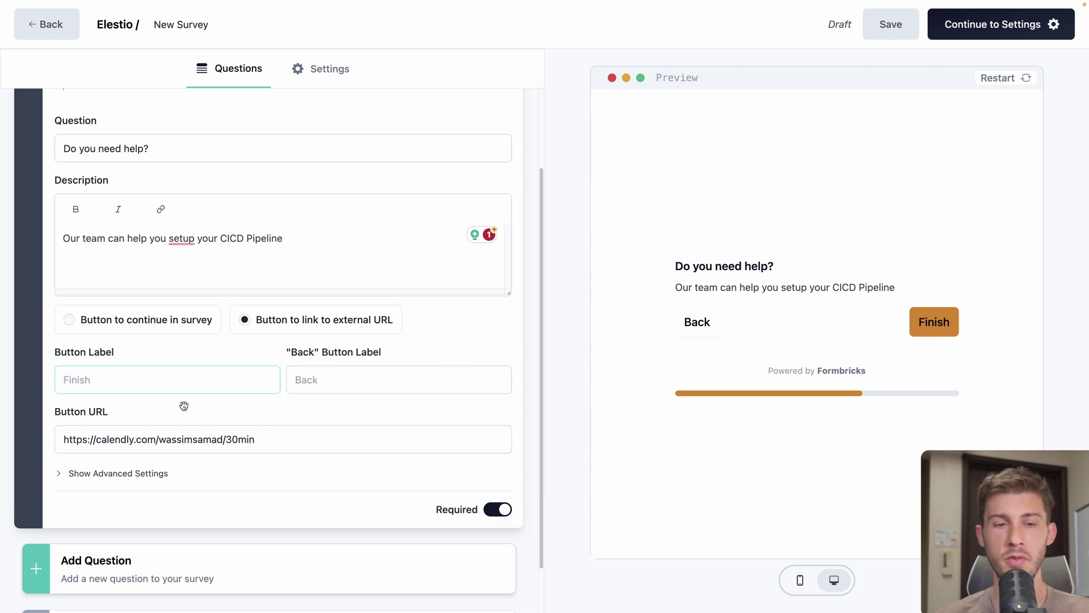
pyautogui.click(171, 380)
pyautogui.write('Schedu')
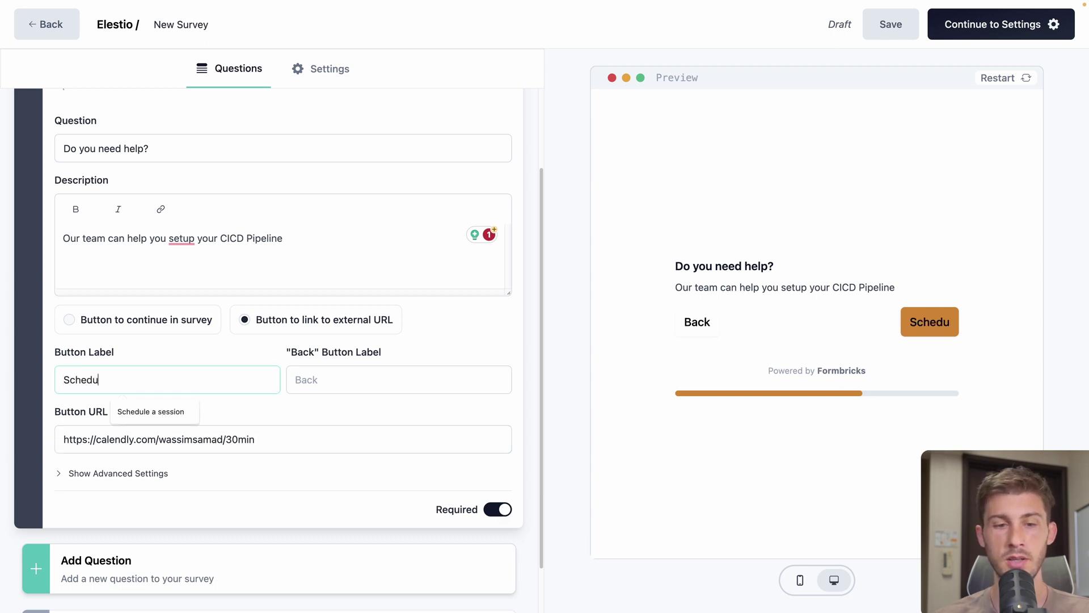
pyautogui.write('le a session')
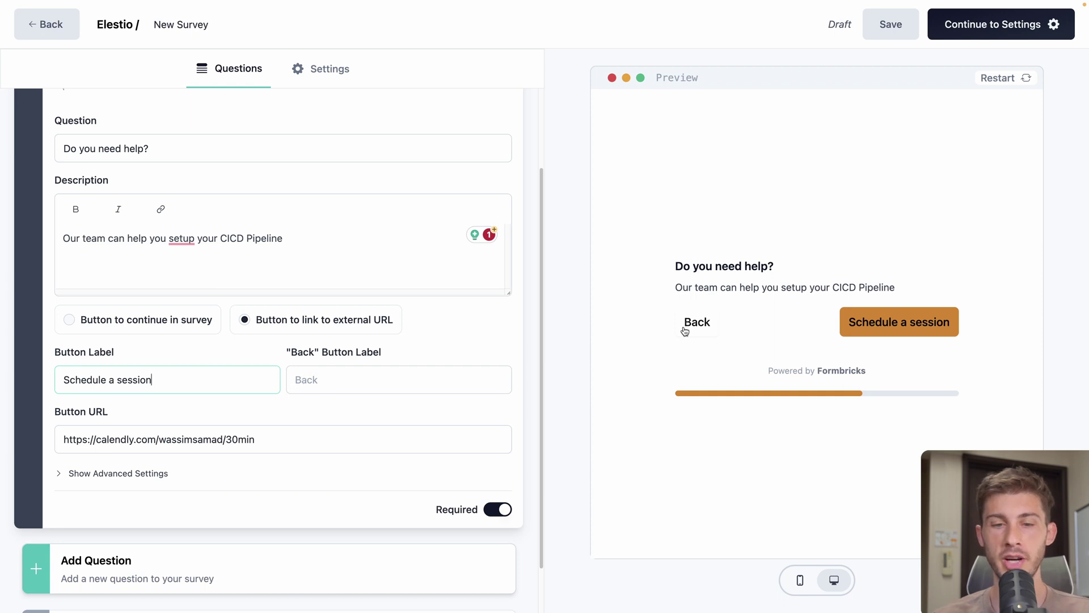
# Turn off Required on the 'Do you need help?' question so a Skip button appears
pyautogui.click(569, 401)
pyautogui.scroll(-1, 569, 402)
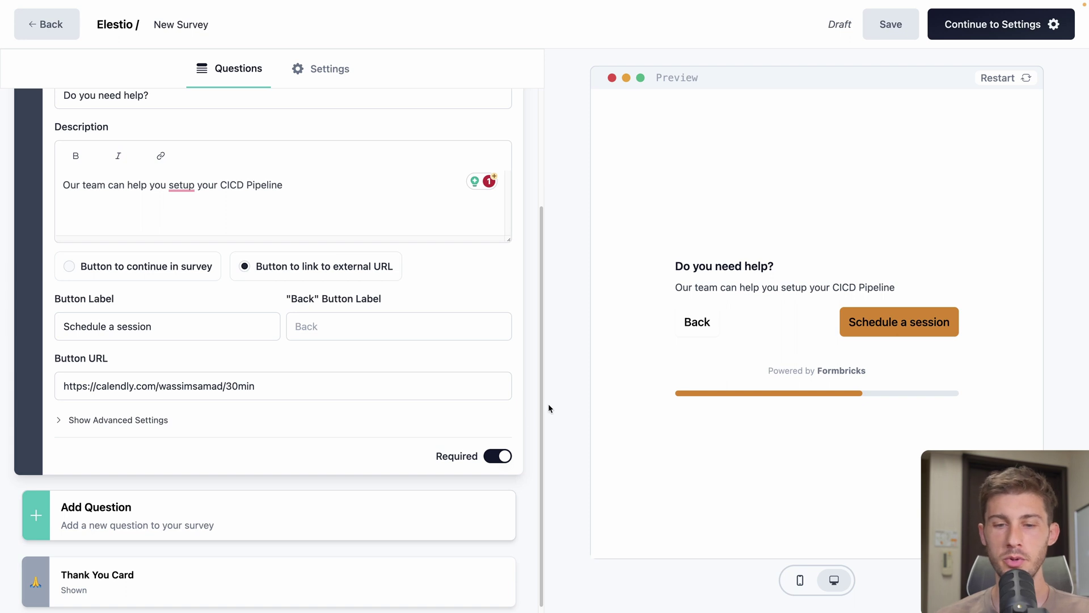
pyautogui.click(497, 456)
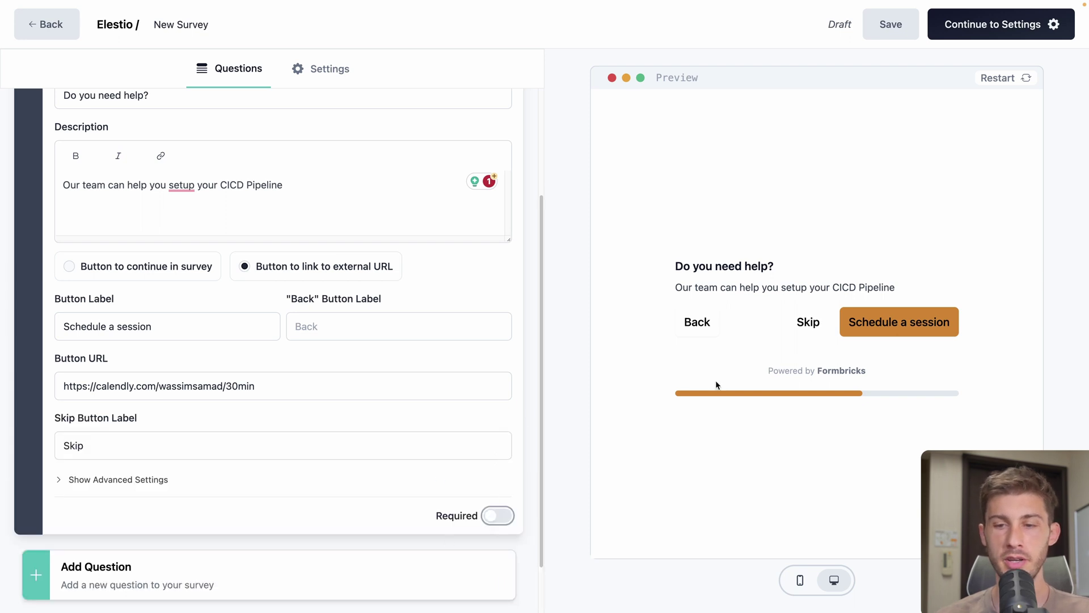
pyautogui.scroll(1, 263, 491)
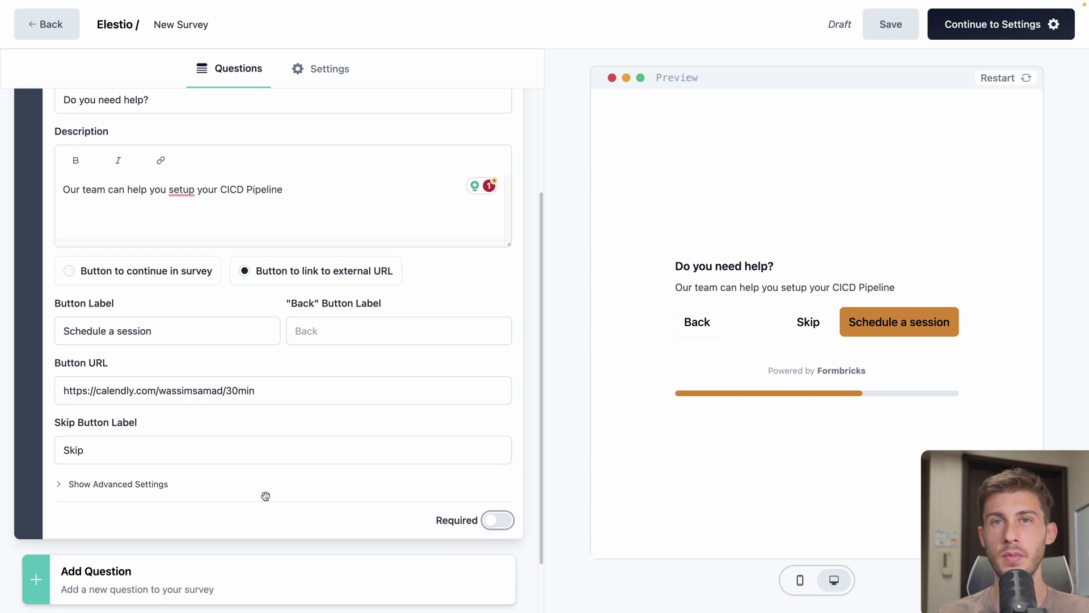
pyautogui.scroll(4, 482, 315)
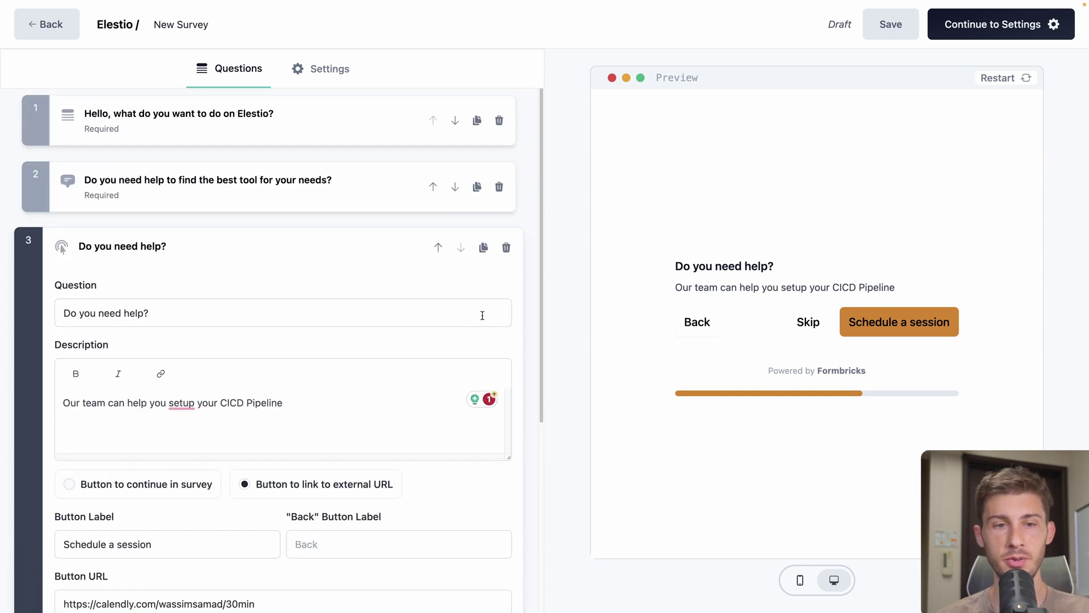
# Add a logic jump to question 1: answer equals 'Deploy a managed open source software' goes to question 2
pyautogui.click(322, 142)
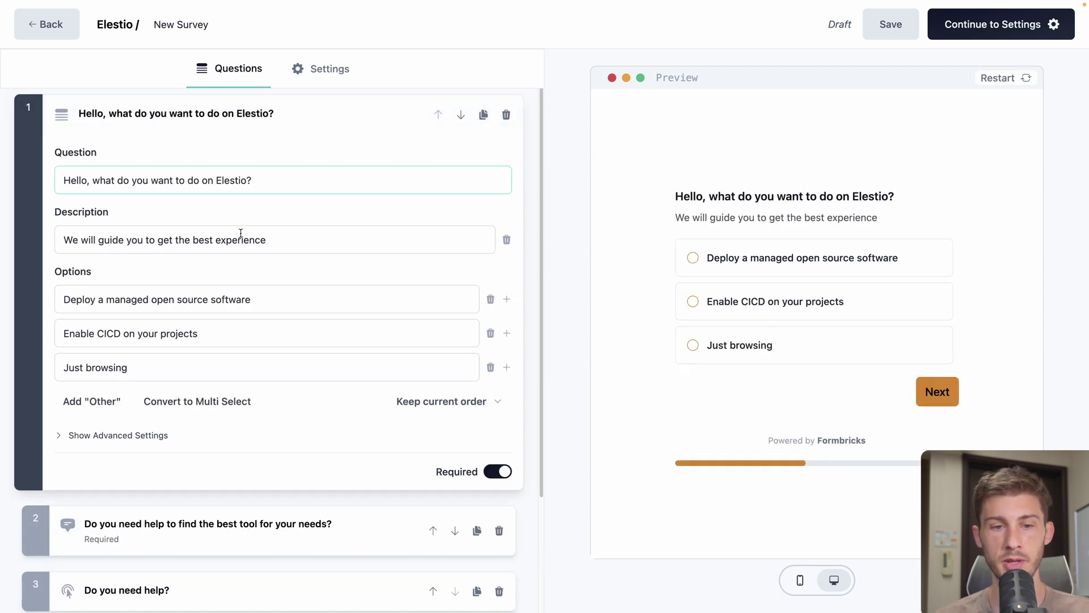
pyautogui.click(132, 440)
pyautogui.scroll(-5, 171, 425)
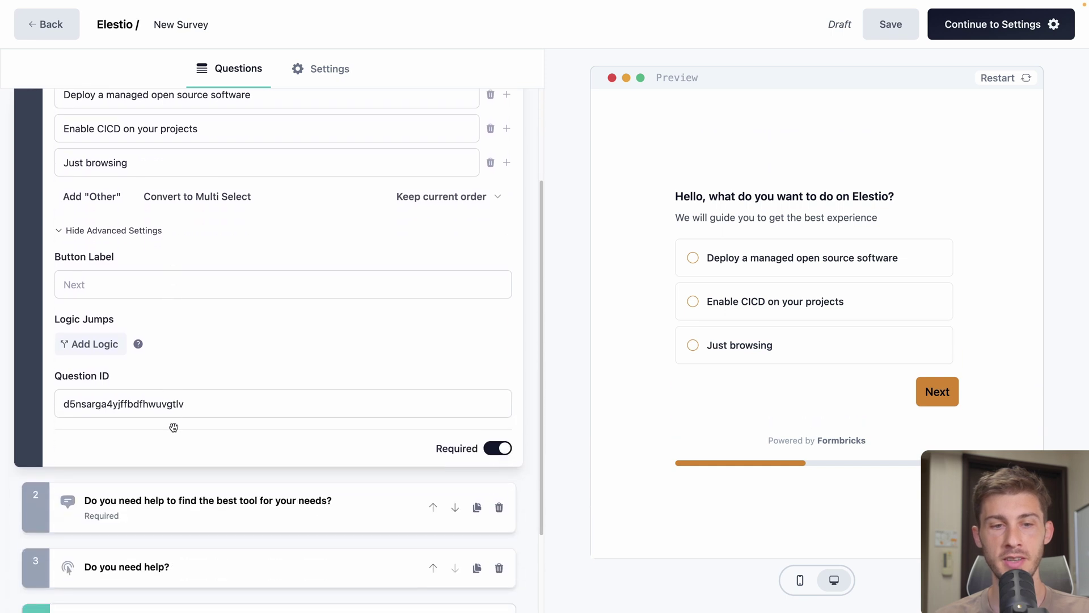
pyautogui.click(99, 304)
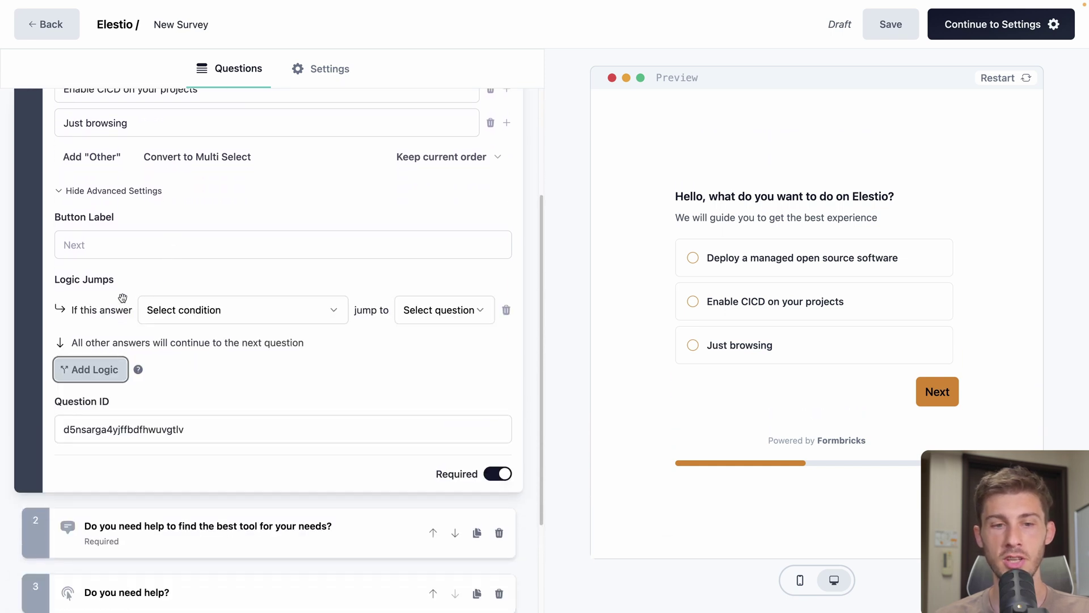
pyautogui.click(306, 319)
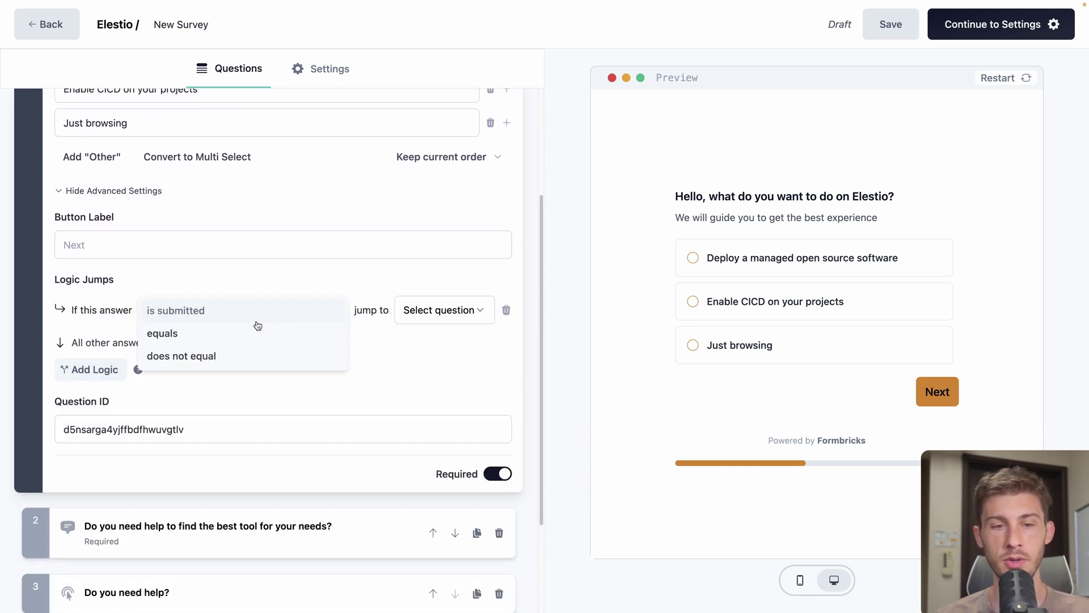
pyautogui.click(237, 336)
pyautogui.click(280, 311)
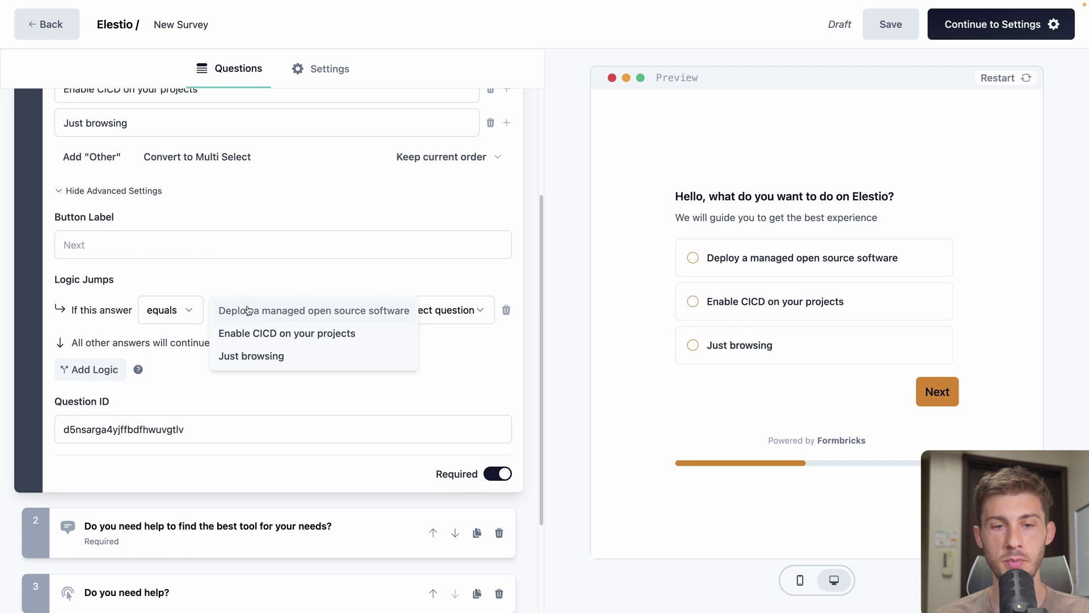
pyautogui.click(248, 310)
pyautogui.click(427, 314)
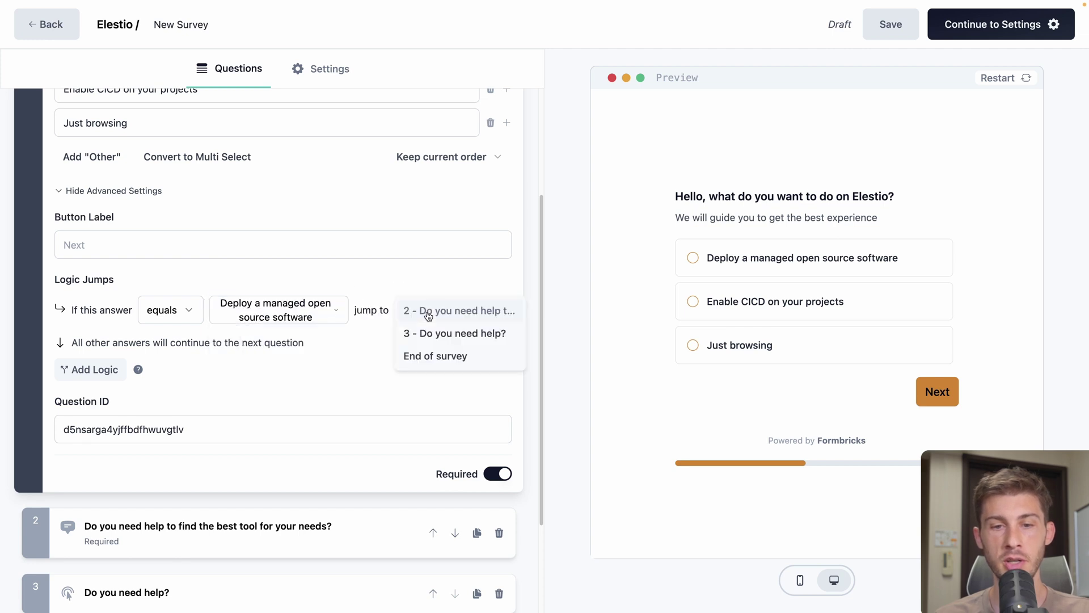
pyautogui.click(445, 312)
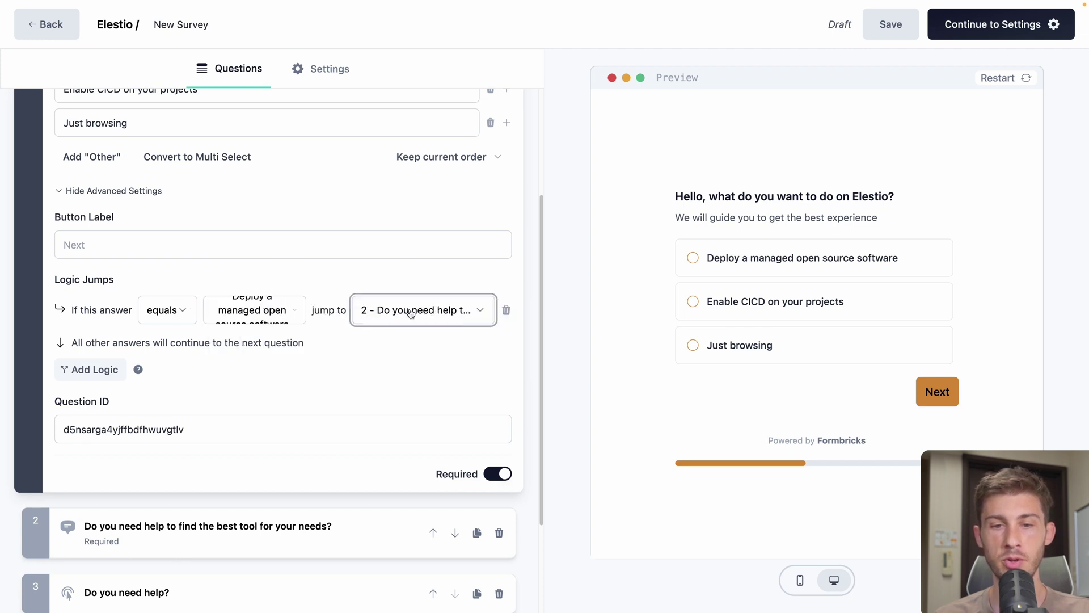
# Add a second jump: answer equals 'Enable CICD on your projects' goes to question 3
pyautogui.click(67, 371)
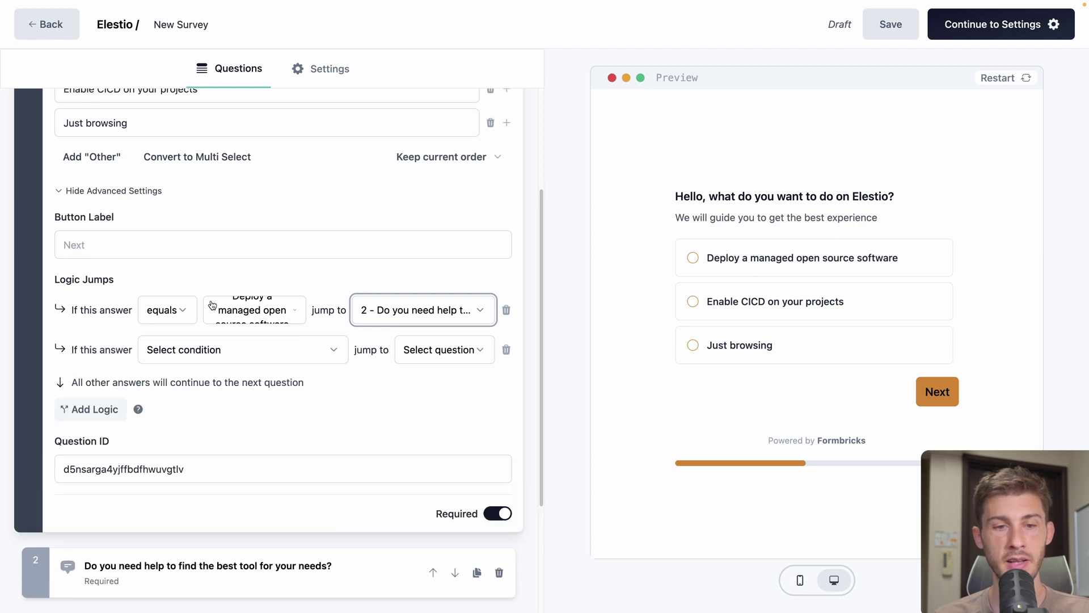
pyautogui.click(218, 348)
pyautogui.click(180, 372)
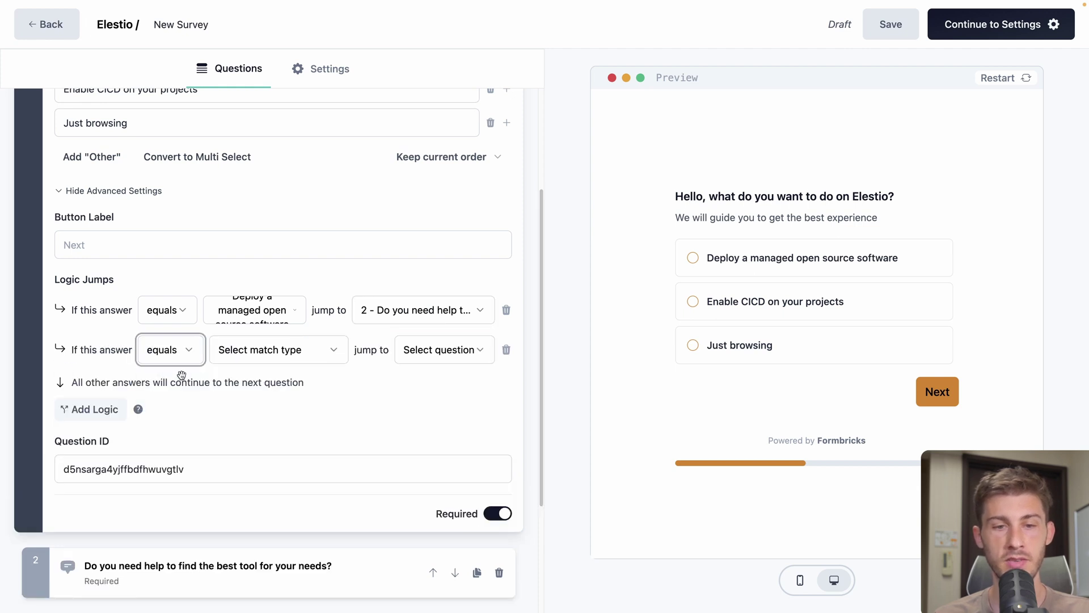
pyautogui.click(248, 356)
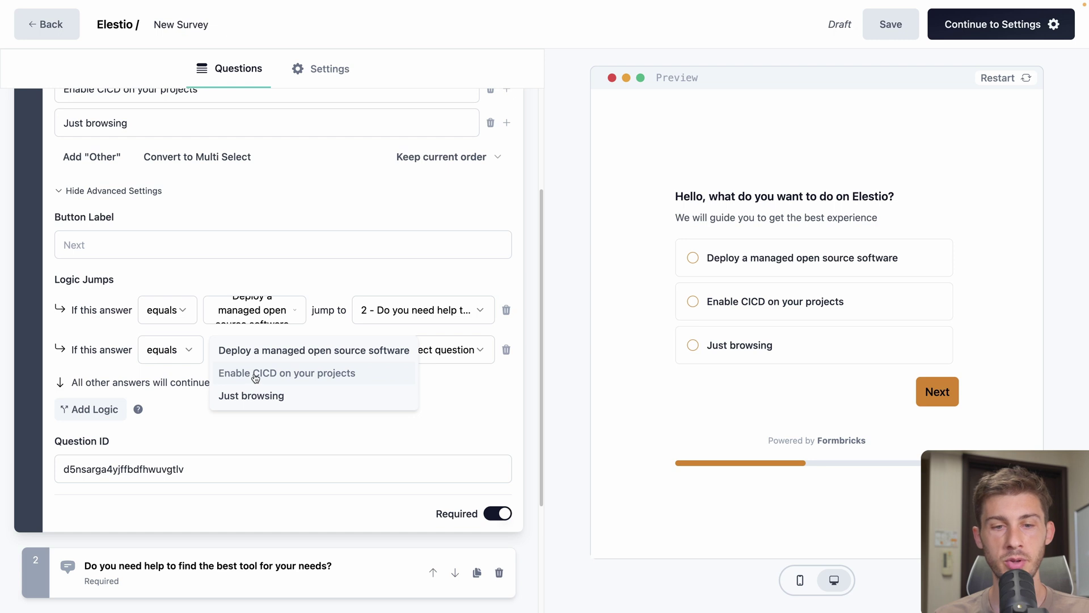
pyautogui.click(255, 379)
pyautogui.click(427, 350)
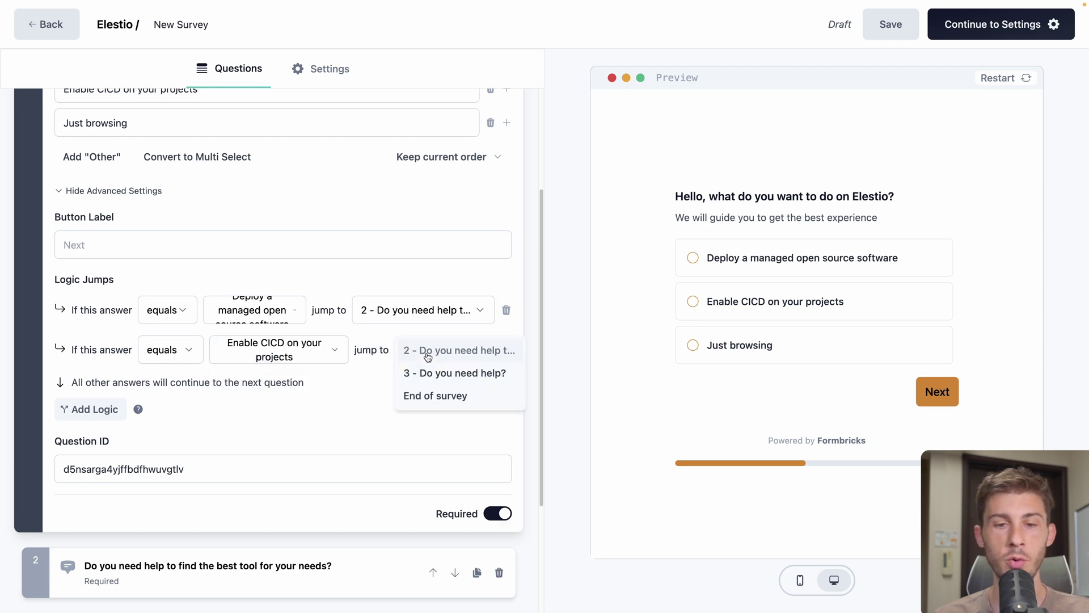
pyautogui.click(444, 374)
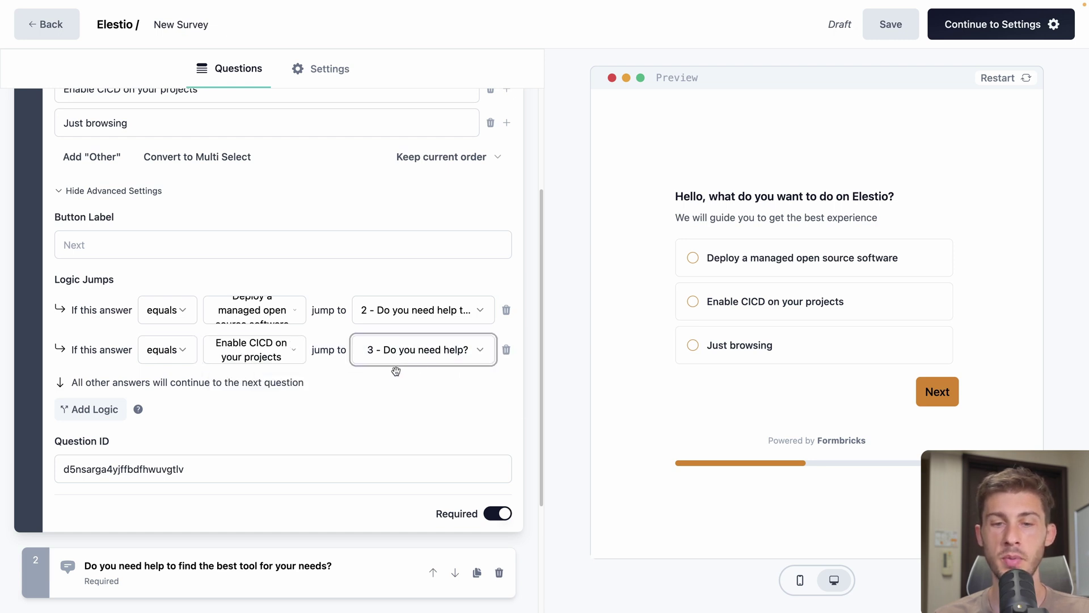
# Add a third jump: answer equals 'Just browsing' goes to End of survey
pyautogui.click(86, 418)
pyautogui.click(188, 397)
pyautogui.click(189, 415)
pyautogui.click(245, 397)
pyautogui.click(253, 436)
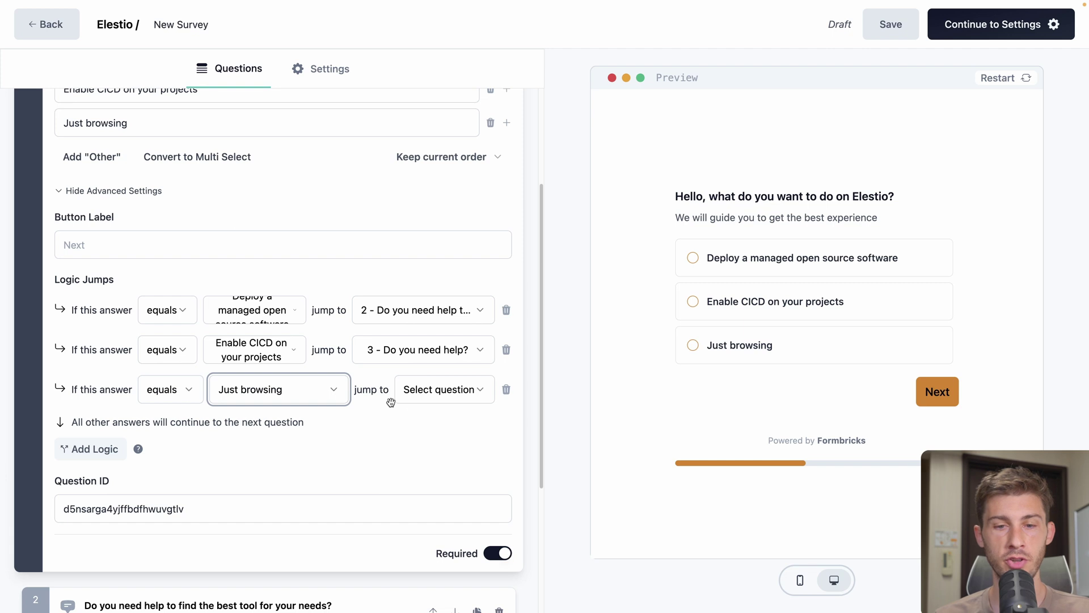
pyautogui.click(403, 402)
pyautogui.click(431, 435)
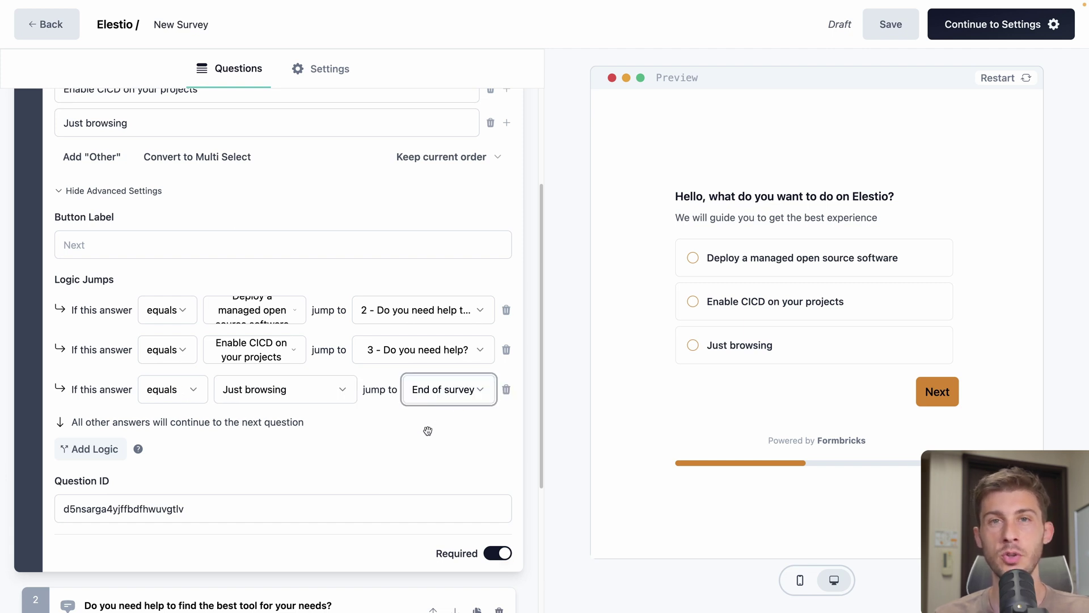
# In the preview, confirm Deploy leads to question 2 and Enable CICD reaches 'Do you need help?'
pyautogui.scroll(4, 428, 430)
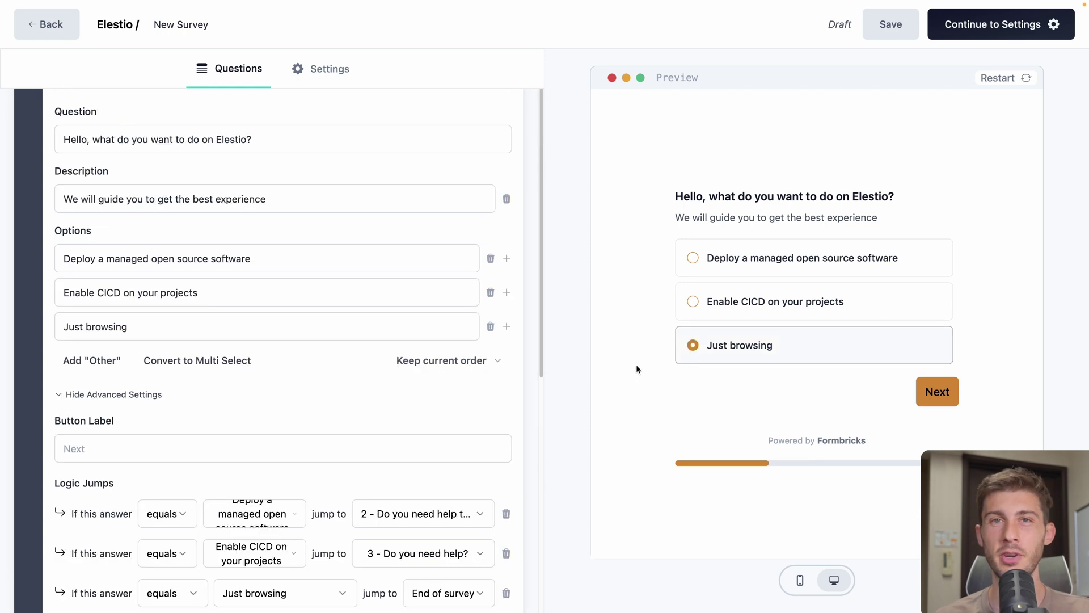
pyautogui.click(752, 265)
pyautogui.click(937, 391)
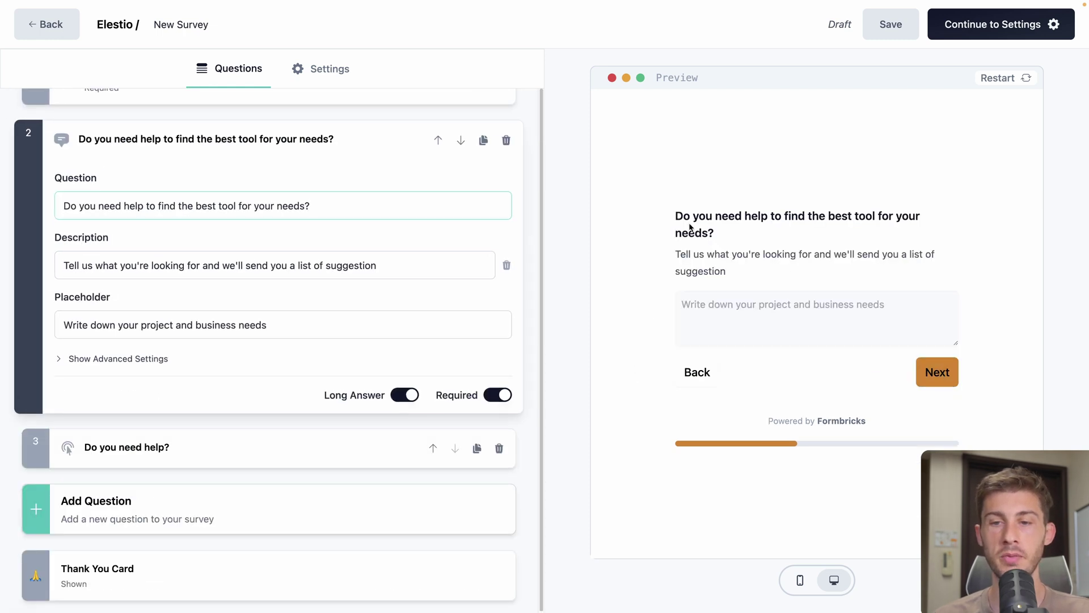
pyautogui.click(703, 386)
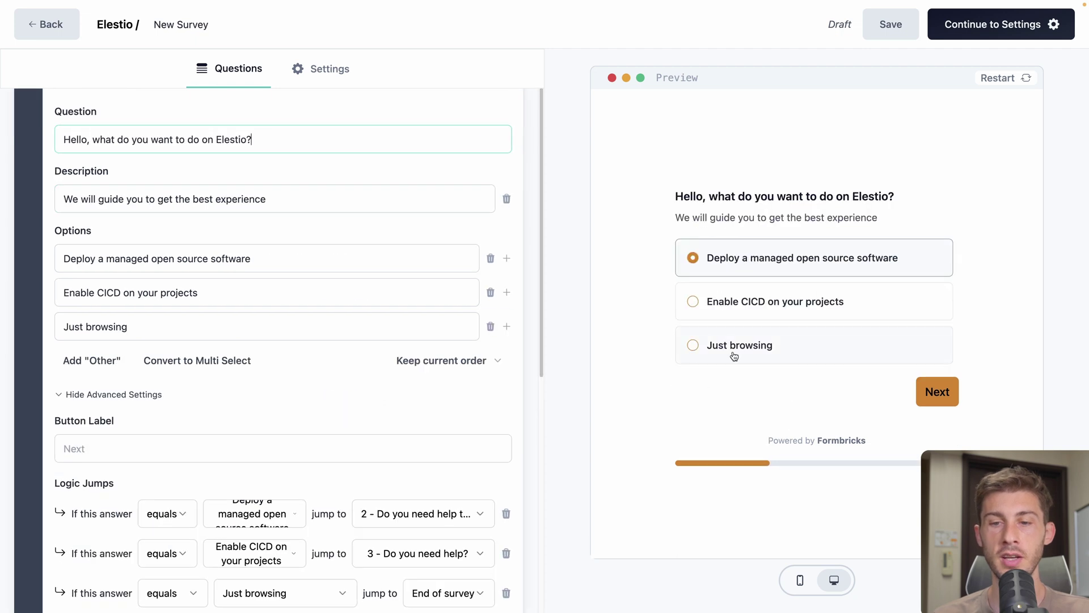
pyautogui.click(763, 311)
pyautogui.click(940, 390)
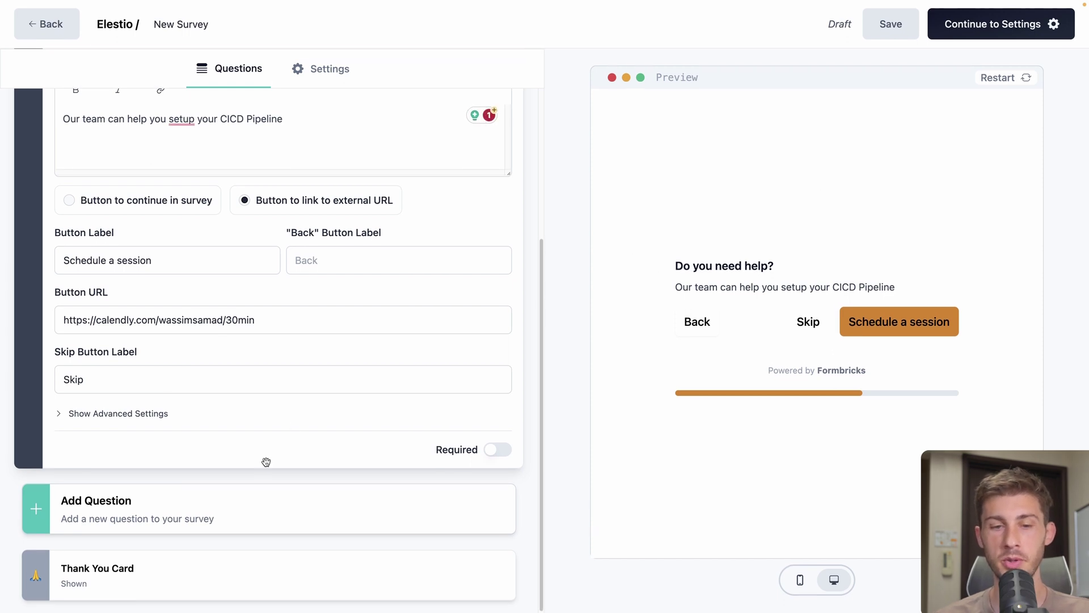
pyautogui.click(165, 511)
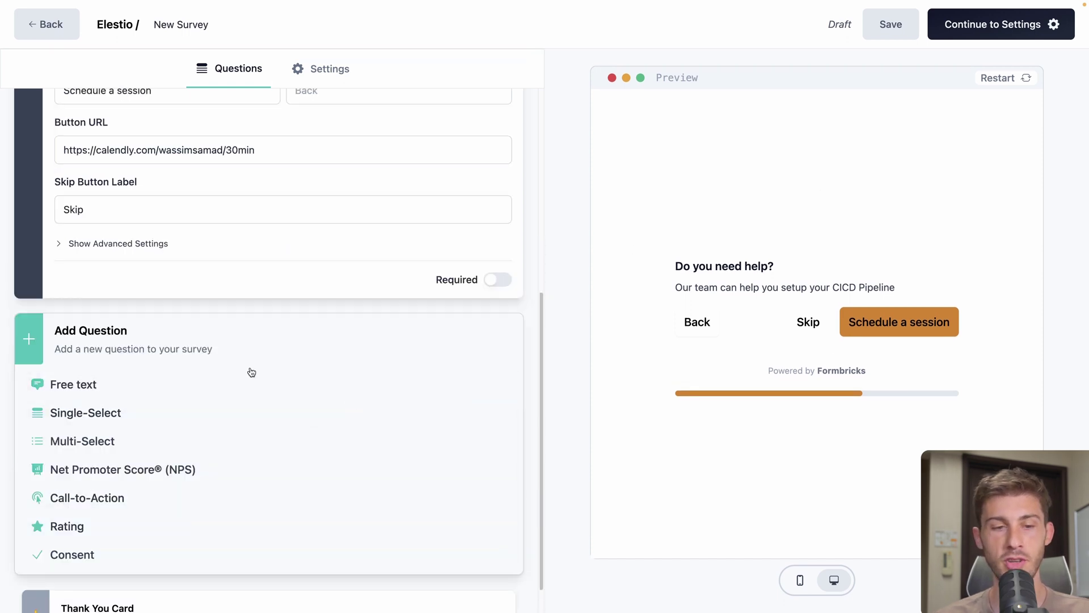
pyautogui.click(118, 470)
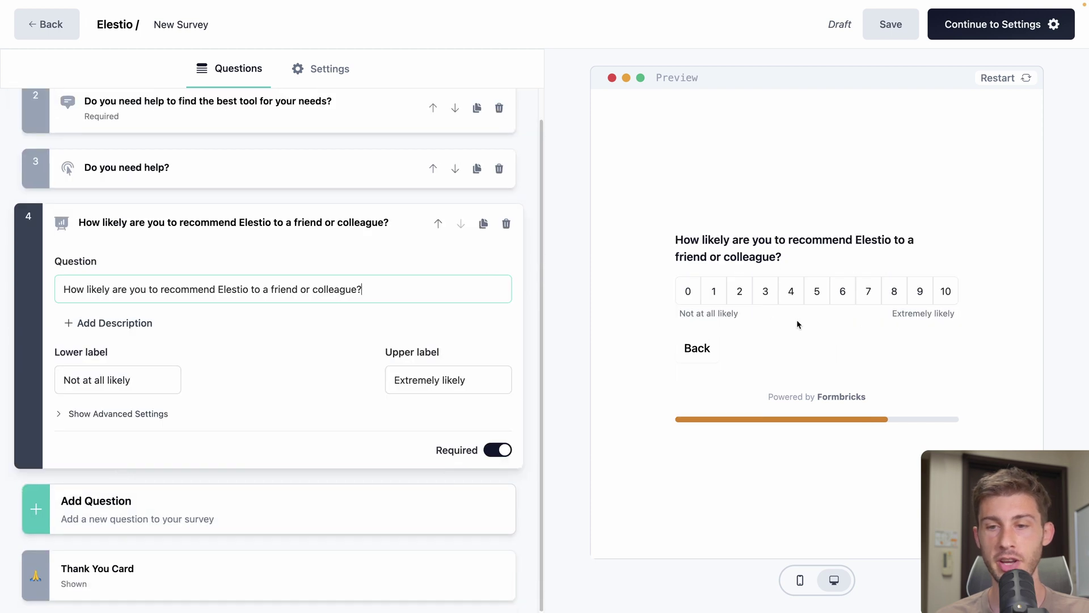
pyautogui.click(506, 223)
pyautogui.click(334, 327)
pyautogui.click(340, 412)
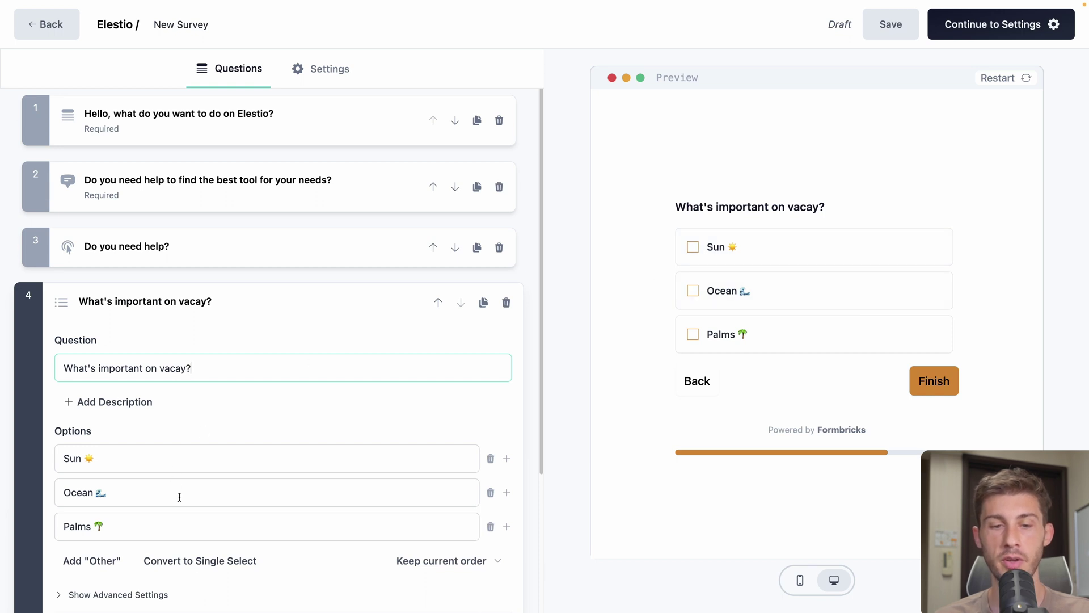
pyautogui.click(196, 561)
pyautogui.click(196, 561)
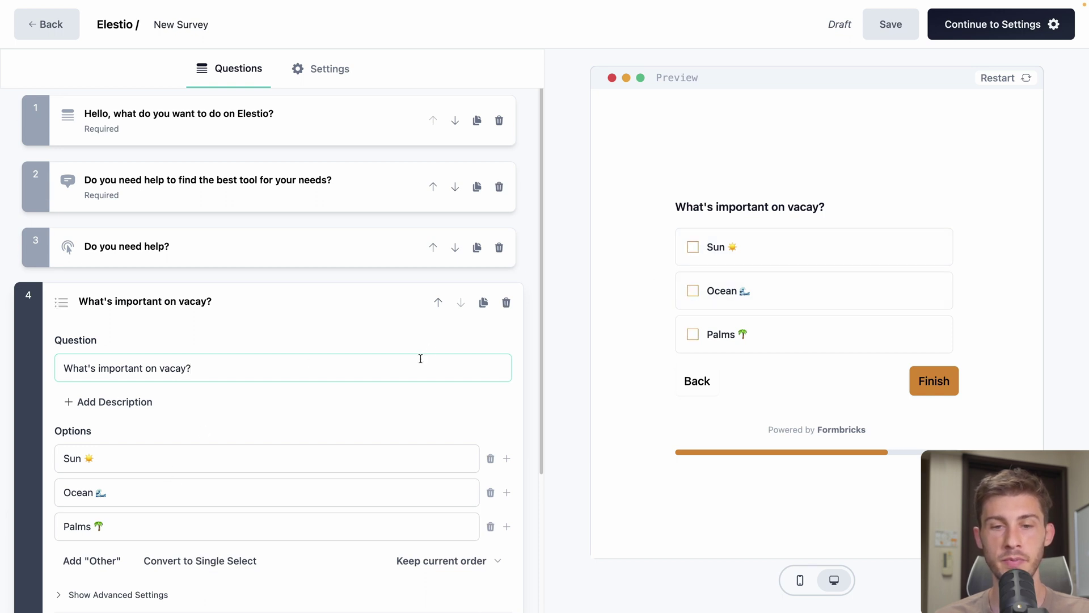
pyautogui.click(506, 302)
pyautogui.click(244, 319)
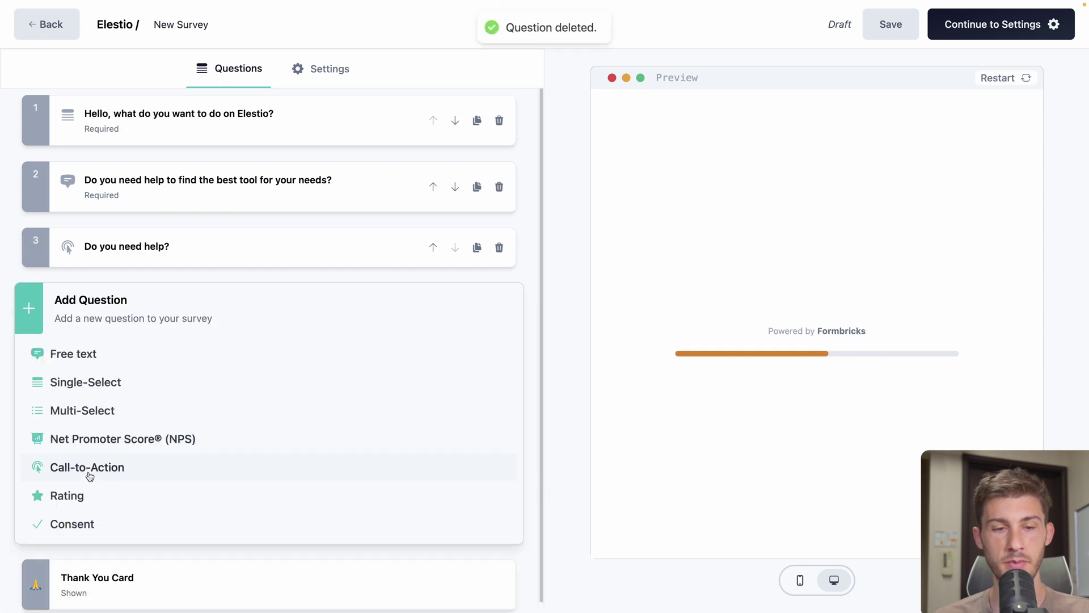
pyautogui.click(78, 495)
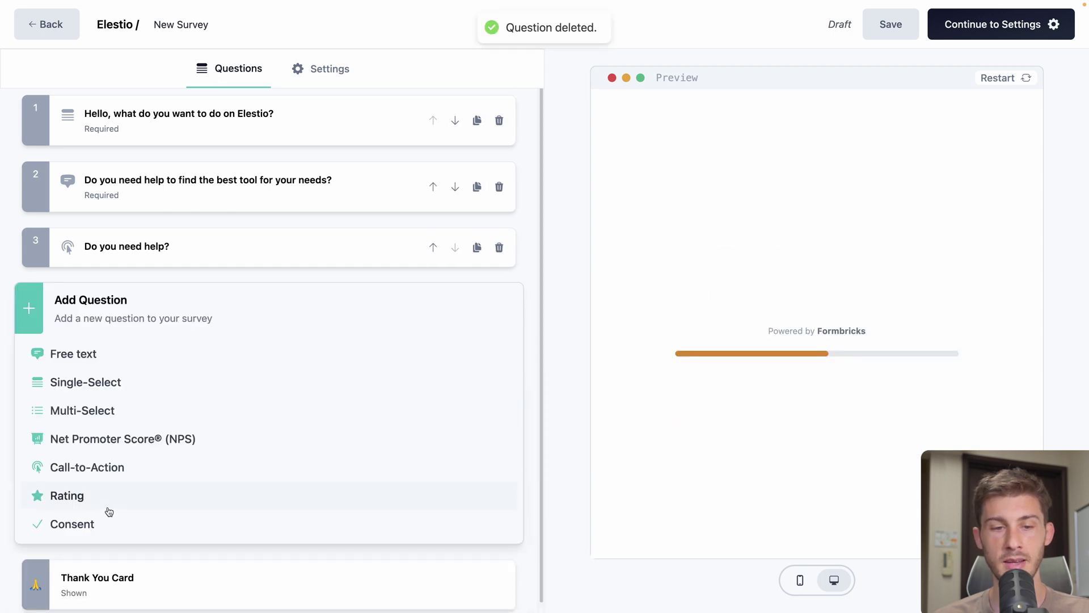
pyautogui.click(99, 523)
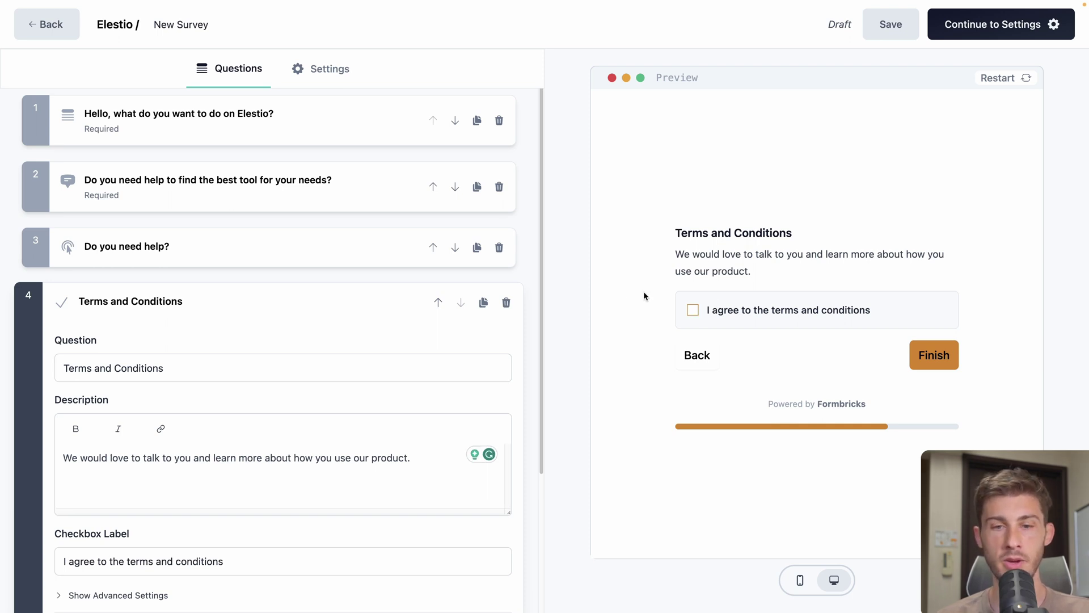
pyautogui.click(506, 303)
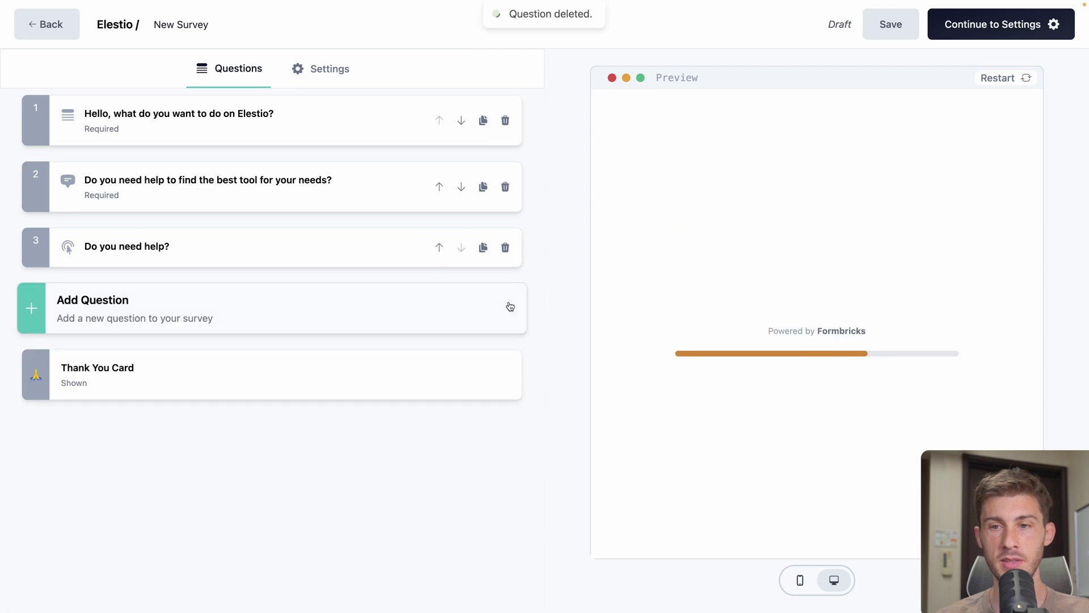
pyautogui.click(286, 128)
# Set the survey to web app delivery and show the HTML version of the setup code
pyautogui.click(313, 67)
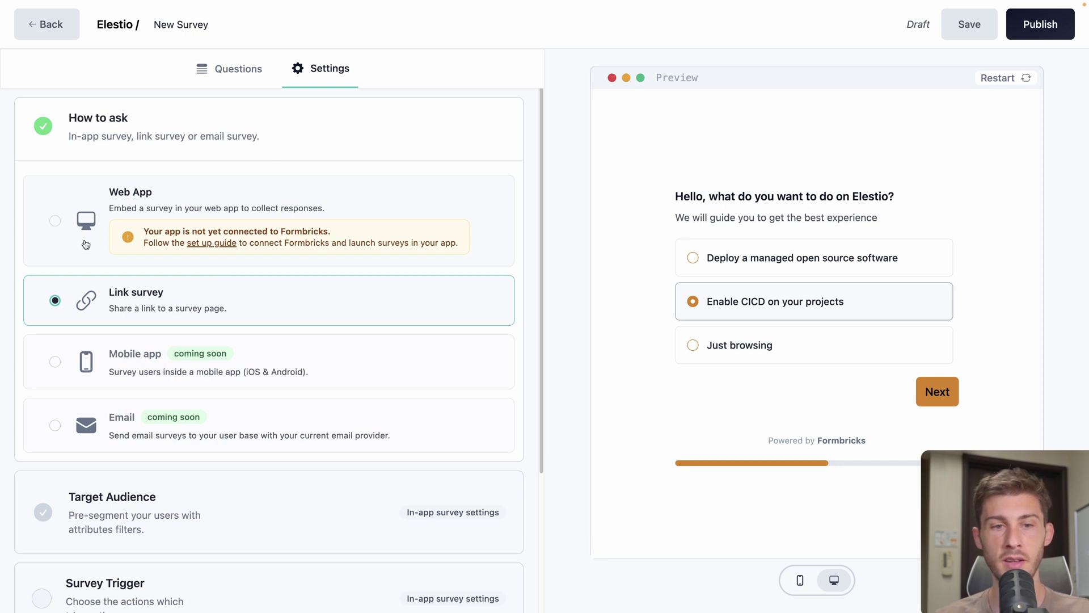
pyautogui.click(56, 223)
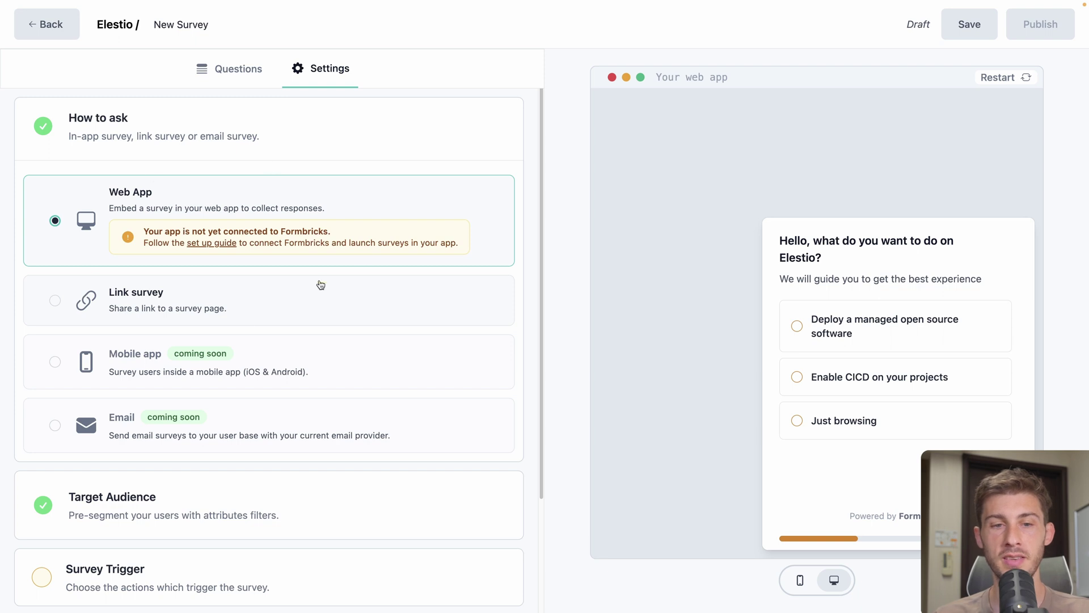
pyautogui.click(214, 245)
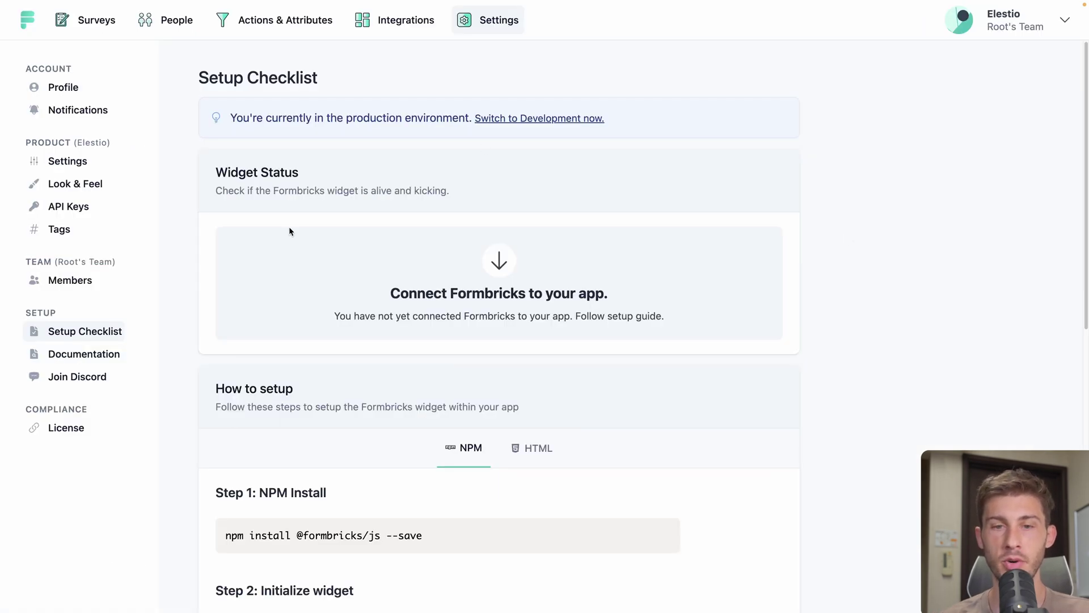
pyautogui.scroll(-4, 281, 267)
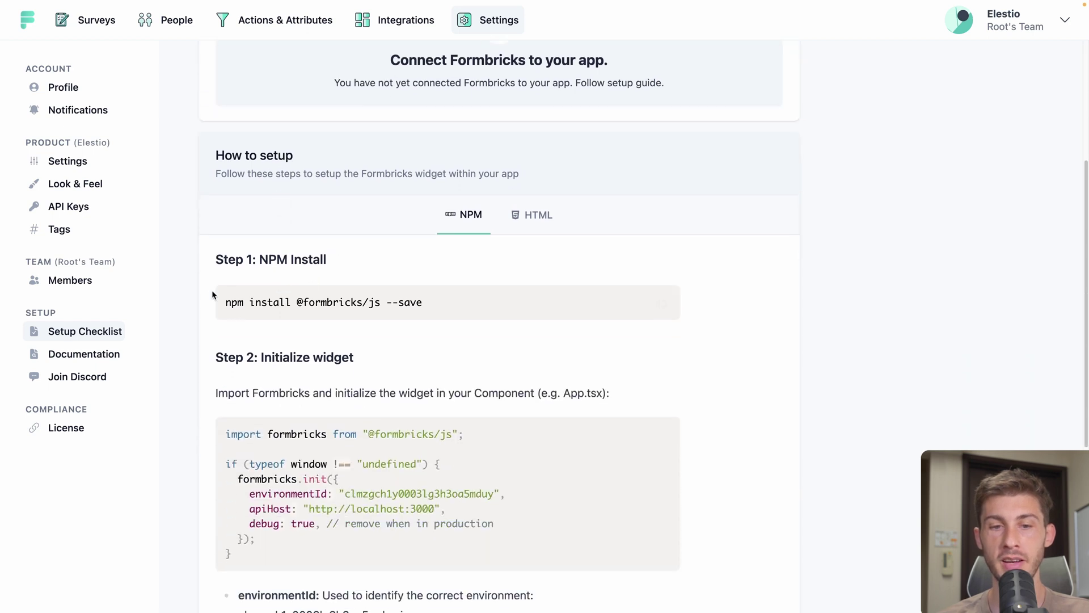
pyautogui.click(533, 215)
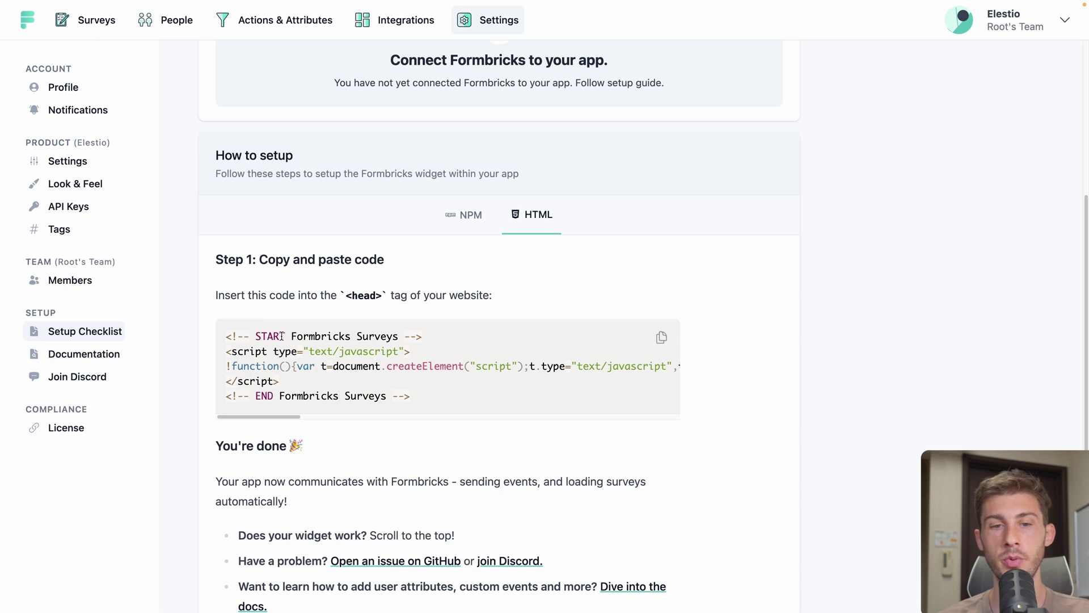
# Copy the Formbricks script snippet and paste it into AppDrag's head HTML editor
pyautogui.moveTo(223, 349); pyautogui.dragTo(298, 379)
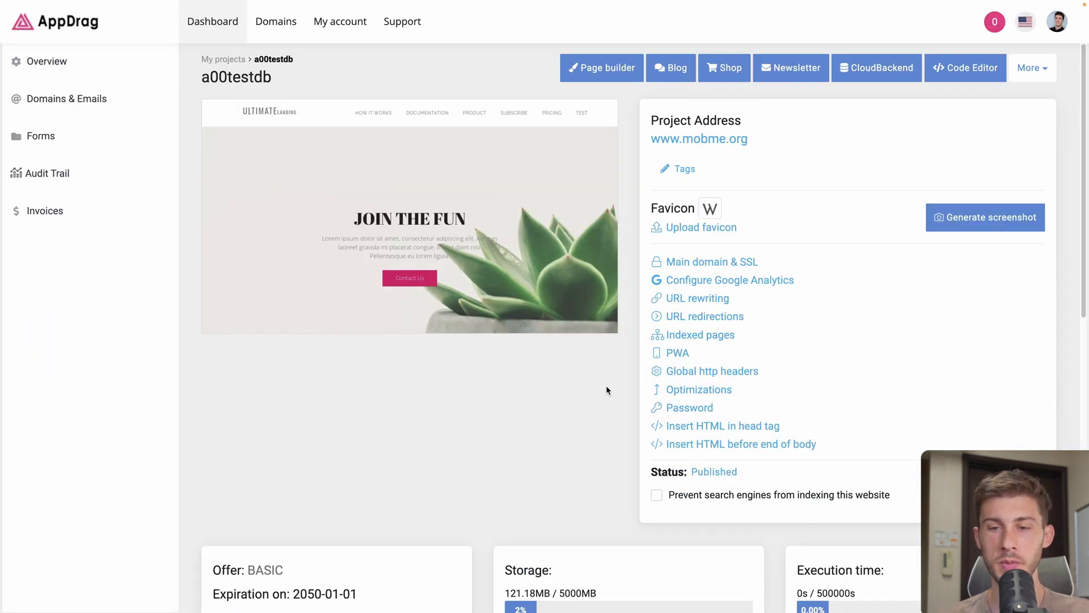
pyautogui.click(688, 425)
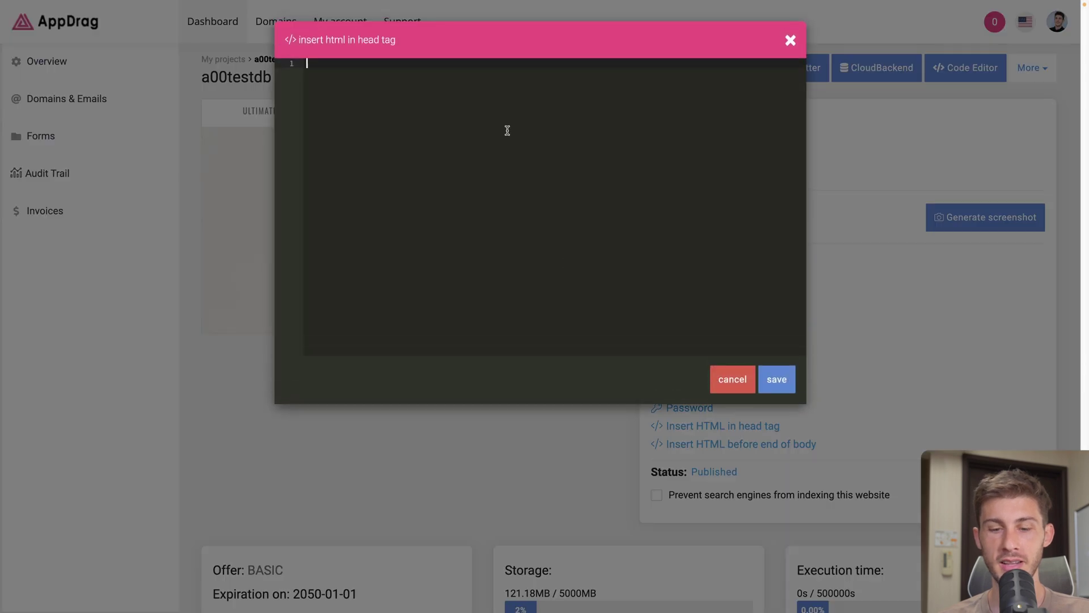
pyautogui.press('super+v')
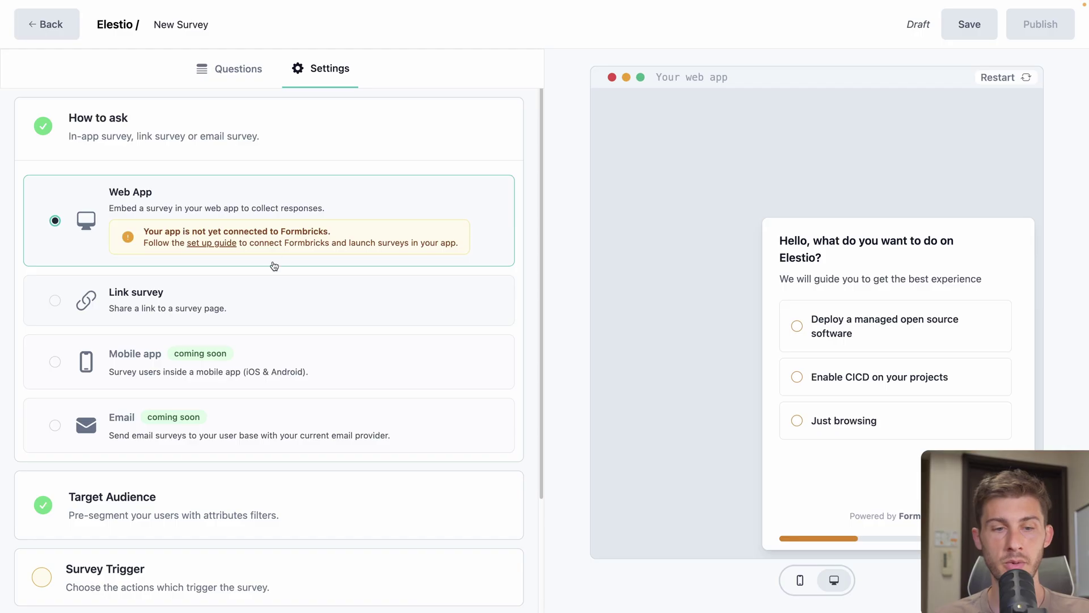
# Expand Target Audience (All users) and Survey Trigger, then show the When action list
pyautogui.scroll(-3, 244, 287)
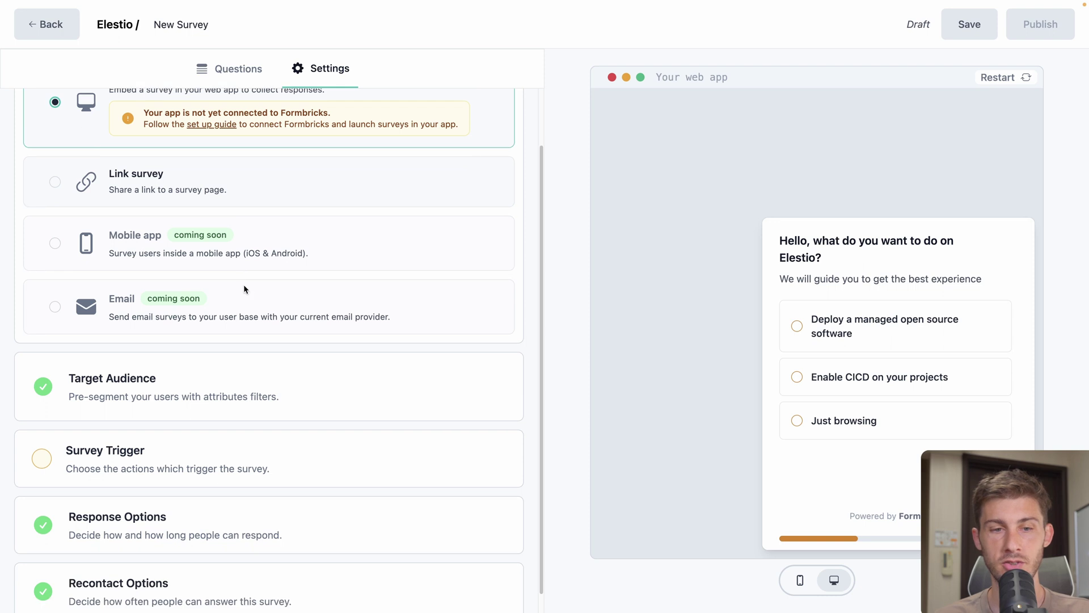
pyautogui.click(164, 395)
pyautogui.scroll(-3, 170, 392)
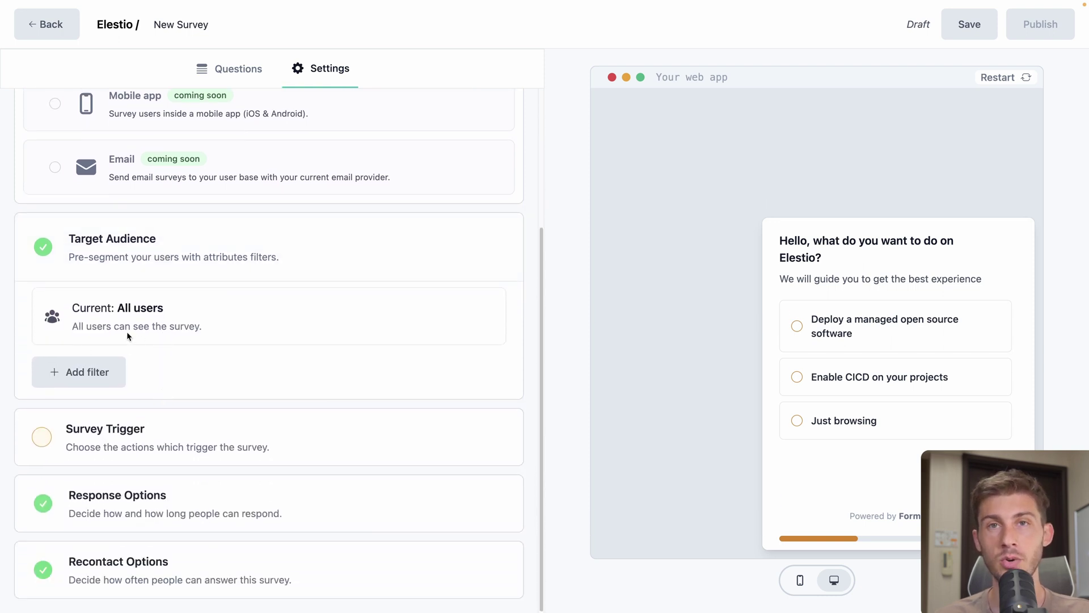
pyautogui.click(129, 430)
pyautogui.scroll(-4, 285, 416)
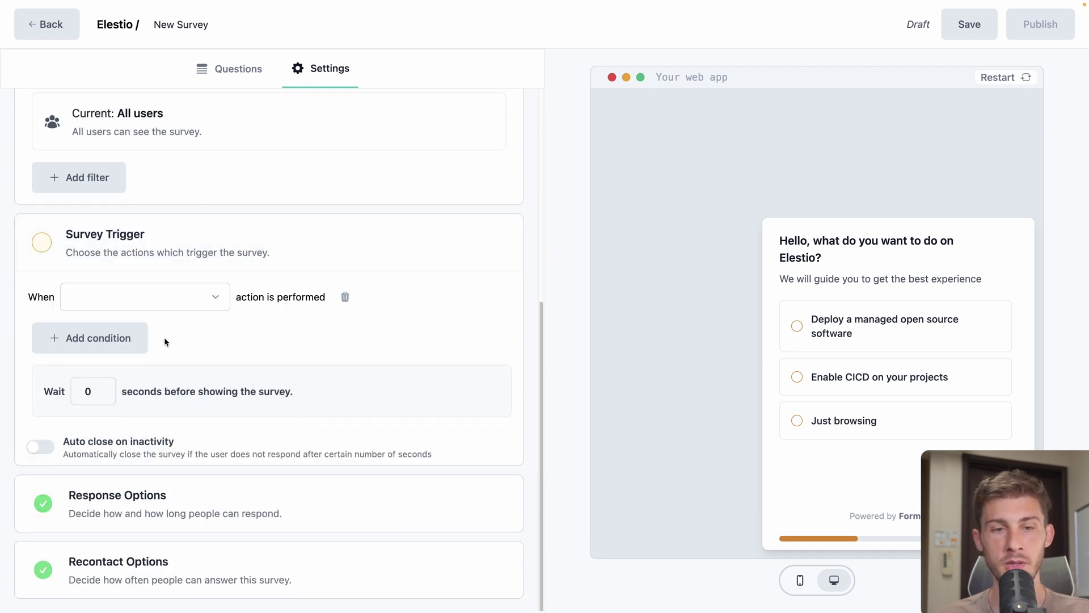
pyautogui.click(174, 299)
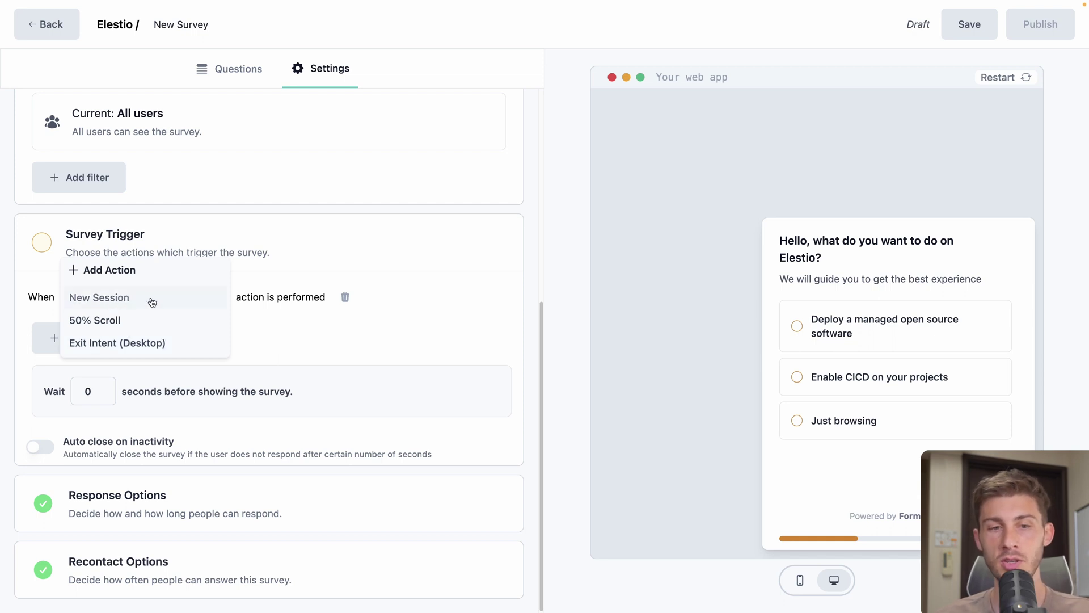
# Create a 'Visited home' action matching page URLs that contain index.html
pyautogui.click(101, 276)
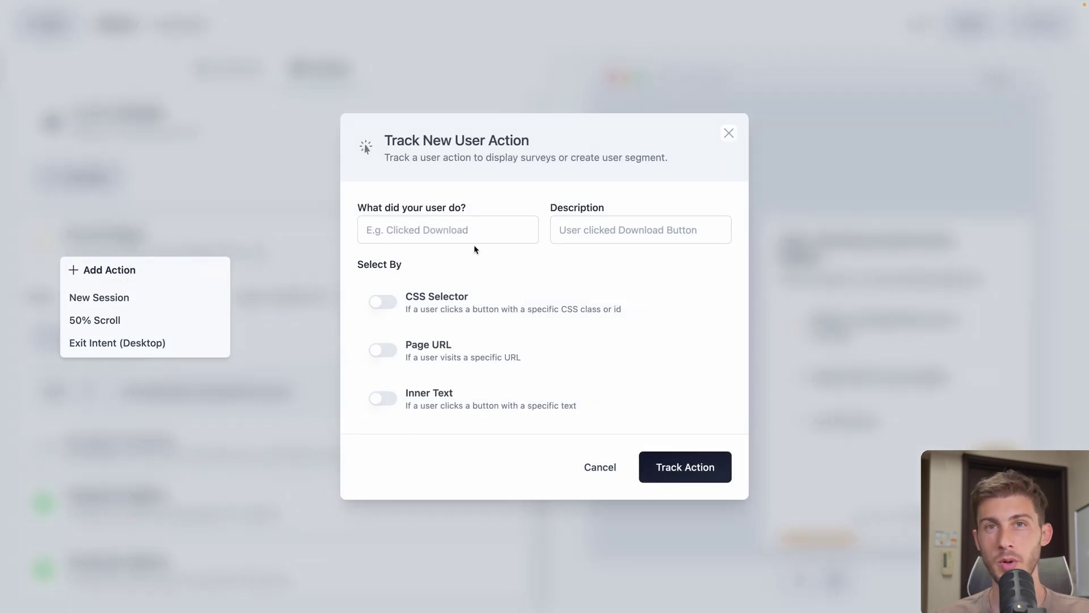
pyautogui.click(457, 232)
pyautogui.write('Visited home')
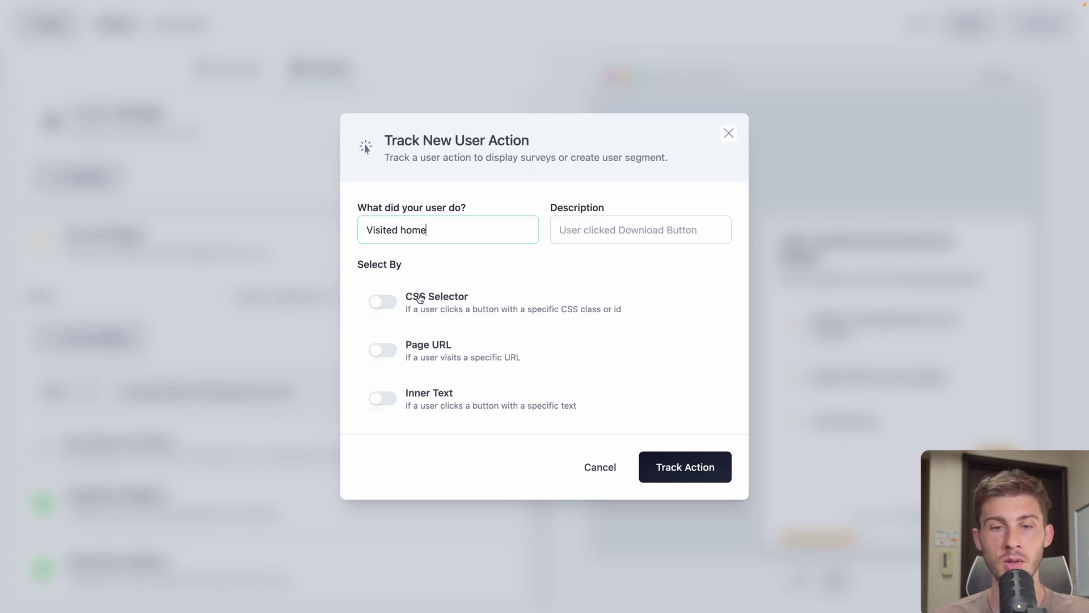
pyautogui.click(383, 351)
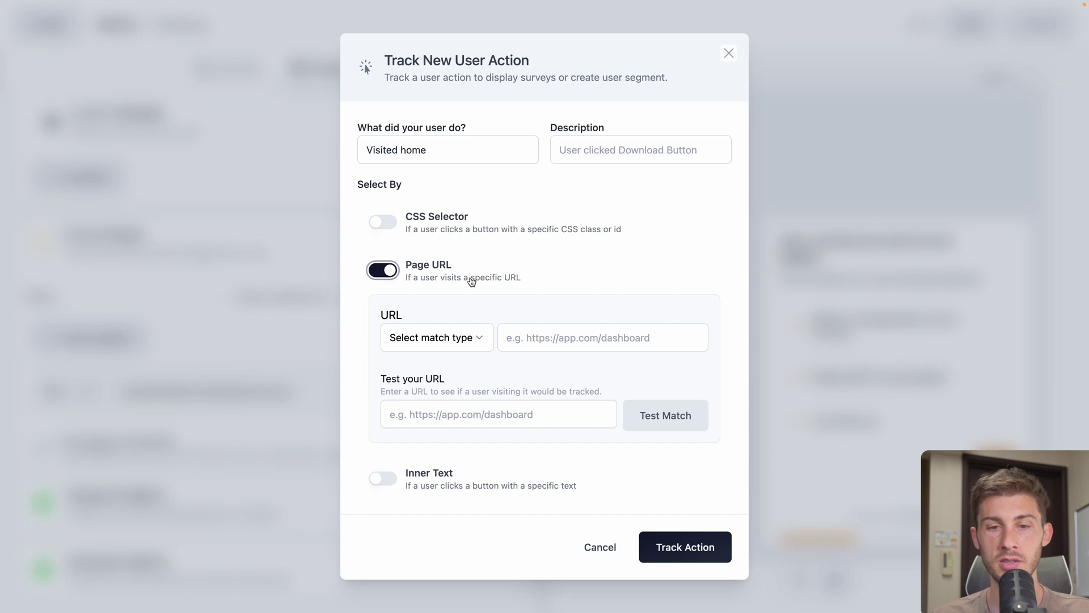
pyautogui.click(446, 339)
pyautogui.click(425, 359)
pyautogui.click(530, 338)
pyautogui.write('index.html')
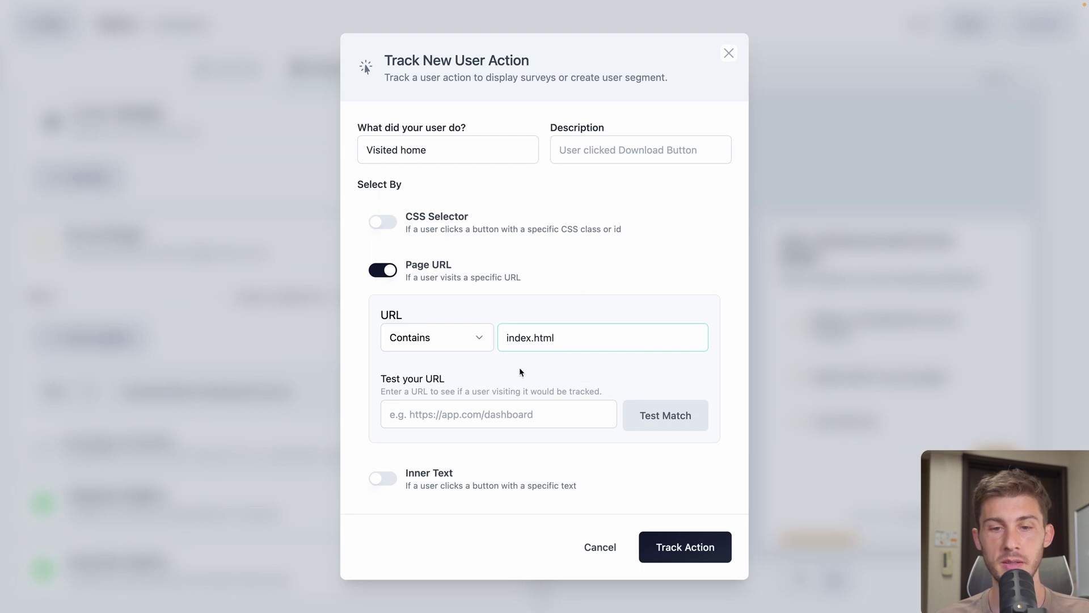
# Test the site's index.html address, save the action, and set Visited home as the trigger
pyautogui.click(417, 417)
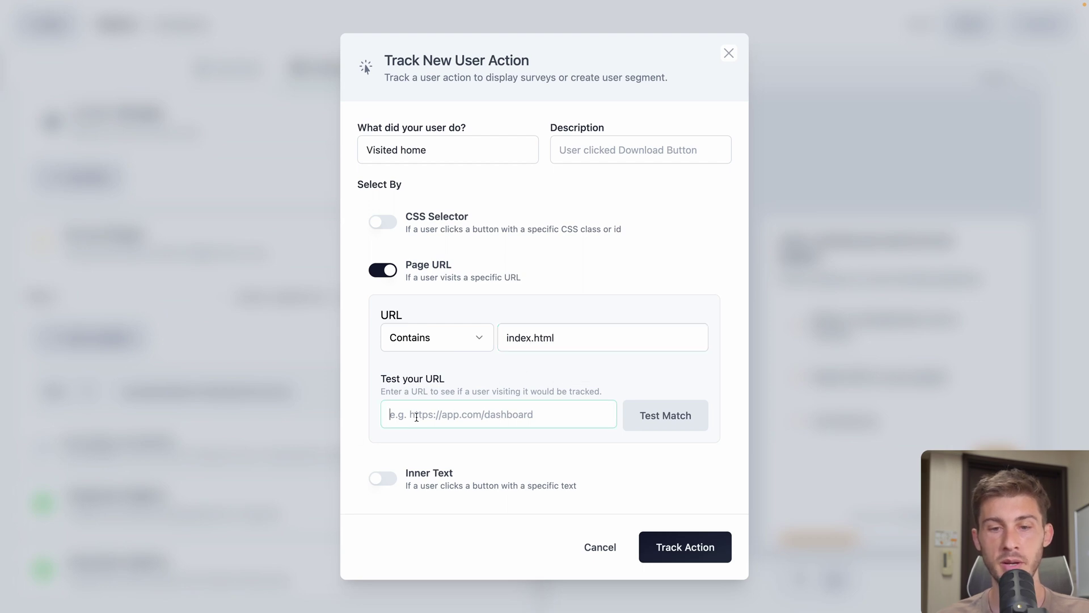
pyautogui.click(546, 414)
pyautogui.write('https://a00testdb.appdrag.site/index.html')
pyautogui.click(668, 413)
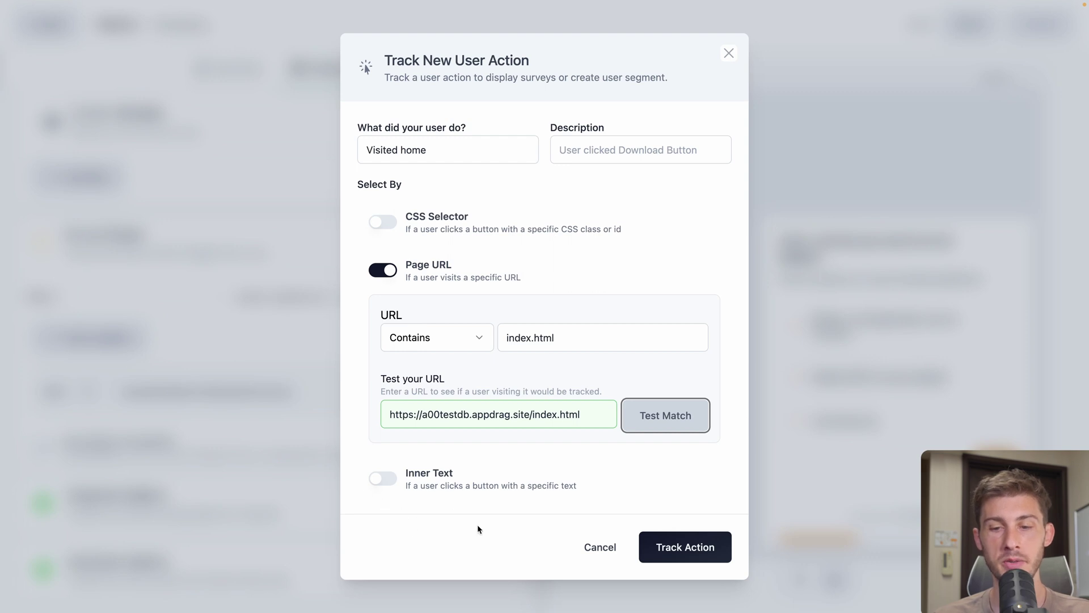
pyautogui.click(685, 546)
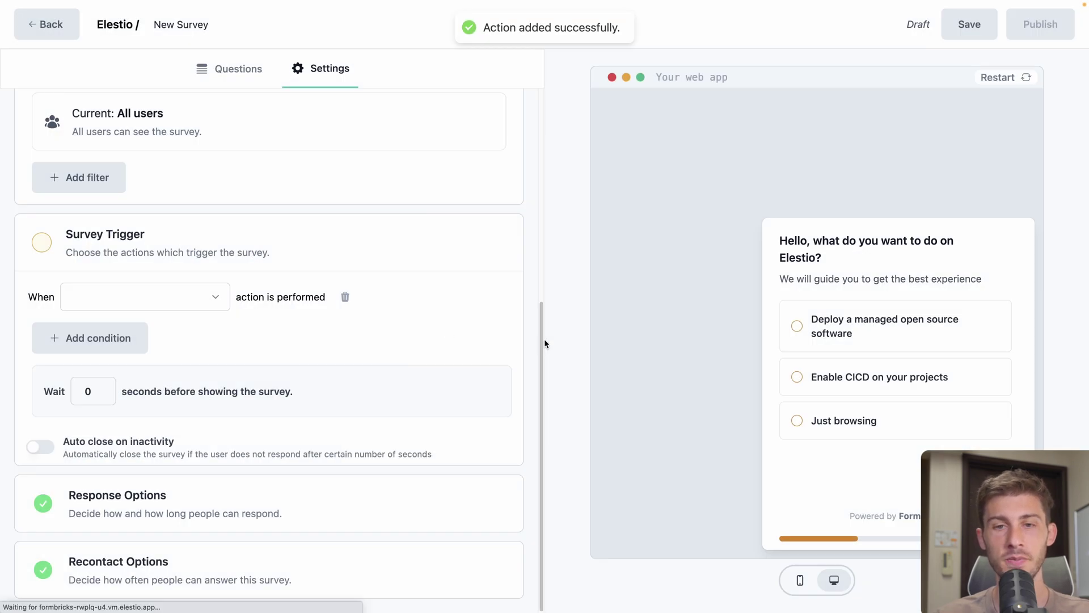
pyautogui.click(170, 297)
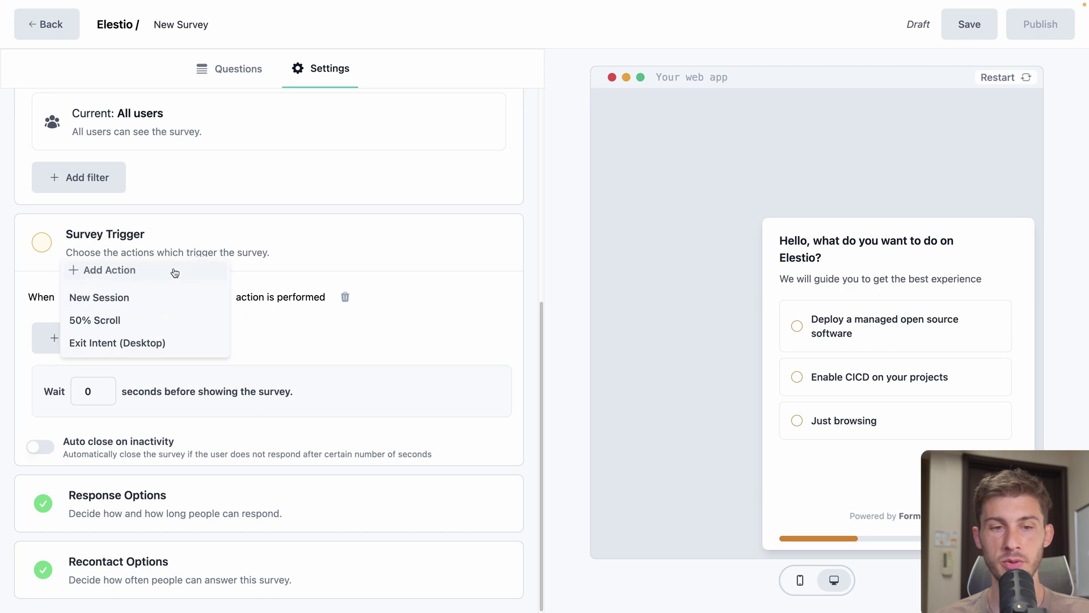
pyautogui.click(119, 313)
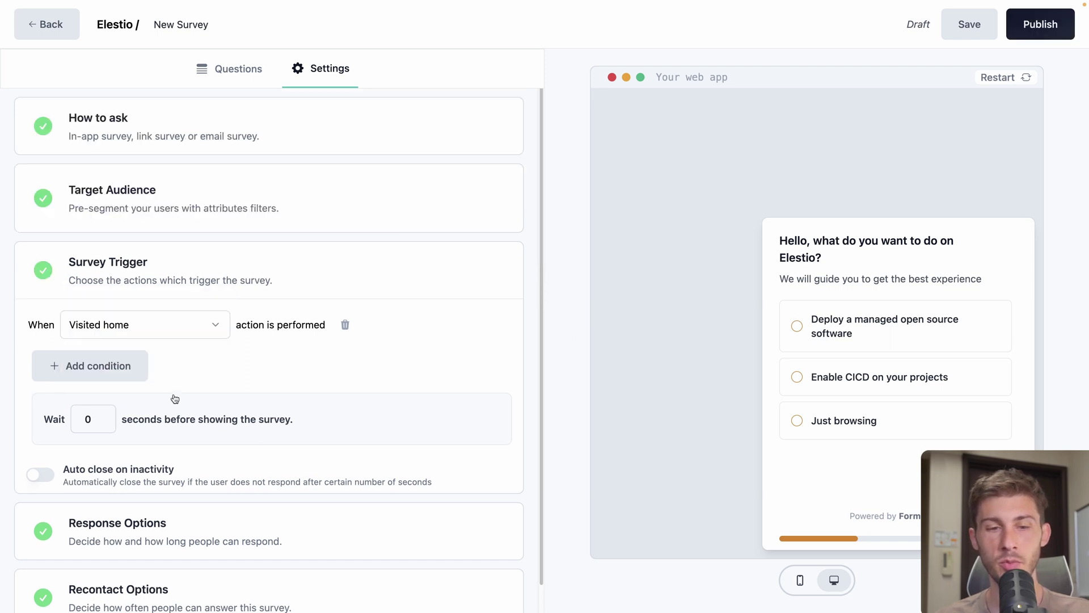
# Delay the survey 2 seconds after the trigger, keeping a single trigger condition
pyautogui.doubleClick(102, 416)
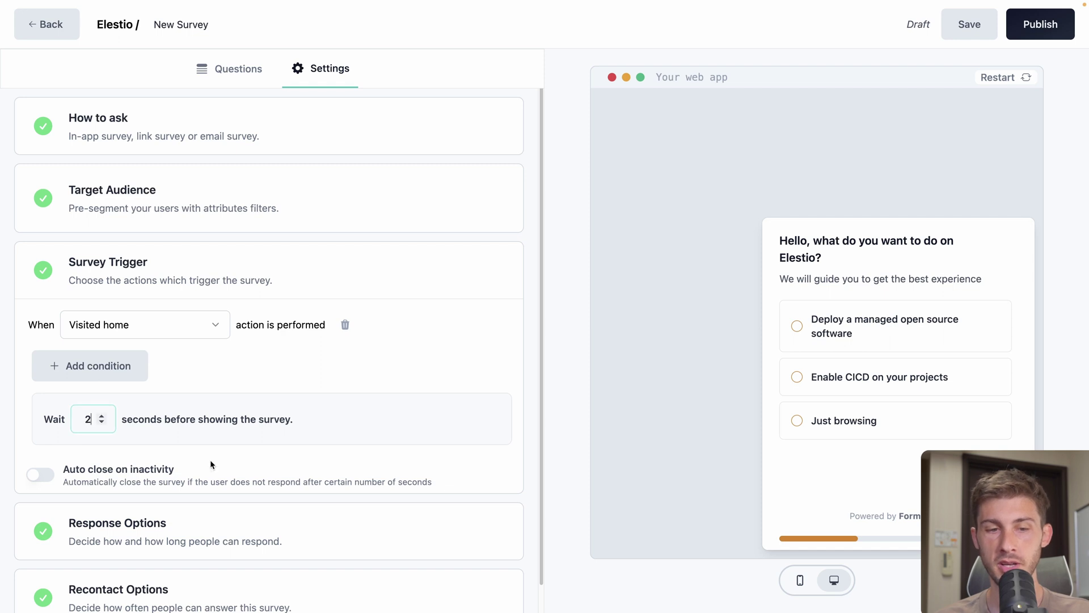
pyautogui.click(107, 366)
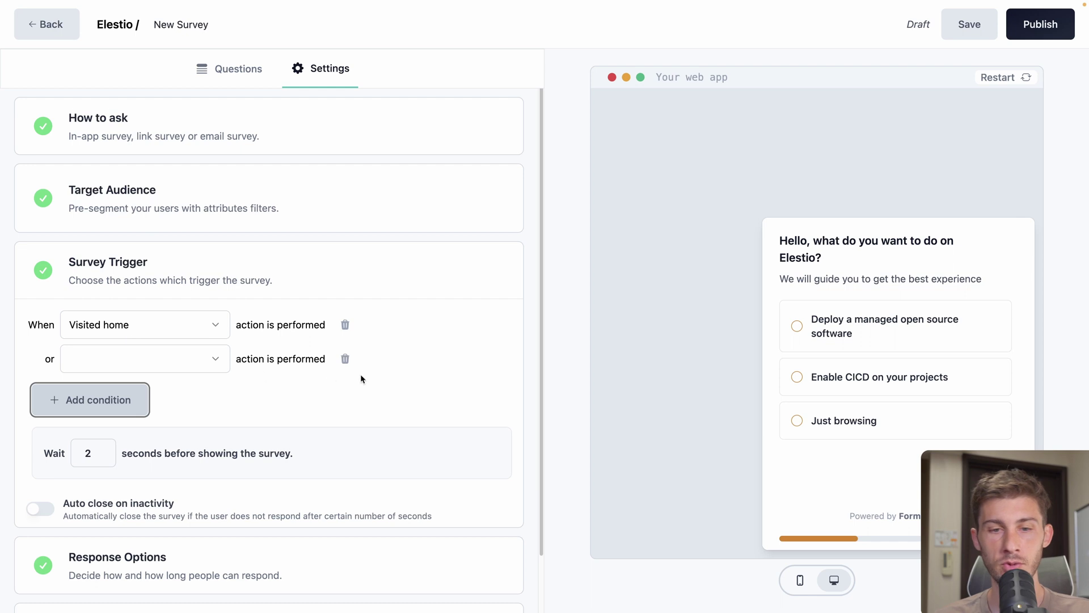
pyautogui.click(345, 358)
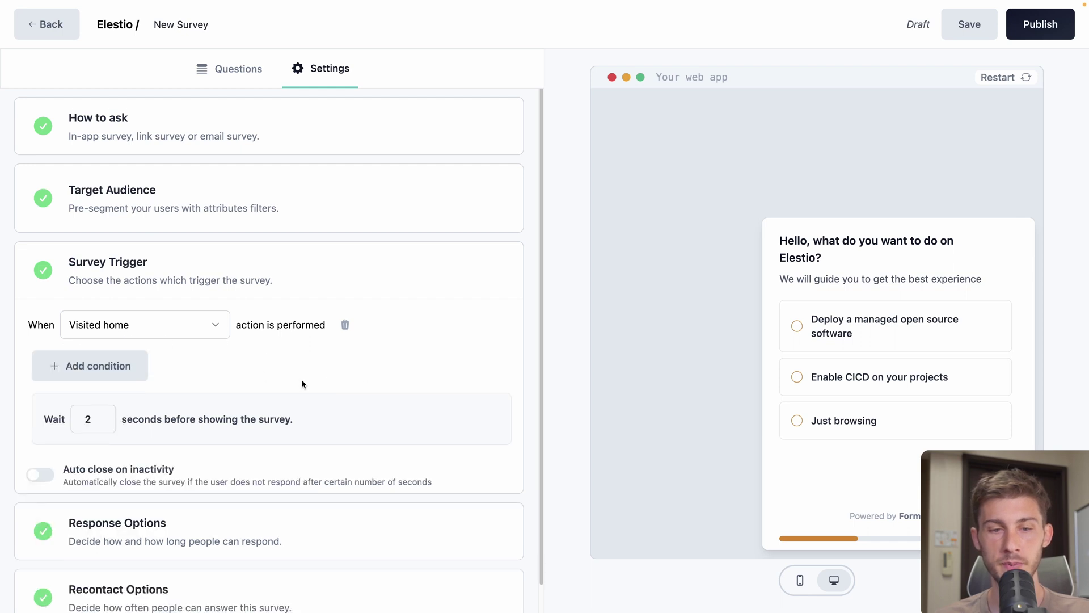
# Leave response limit, close-on-date and redirect-on-completion all switched off in Response Options
pyautogui.scroll(-1, 302, 379)
pyautogui.click(255, 519)
pyautogui.scroll(-3, 296, 507)
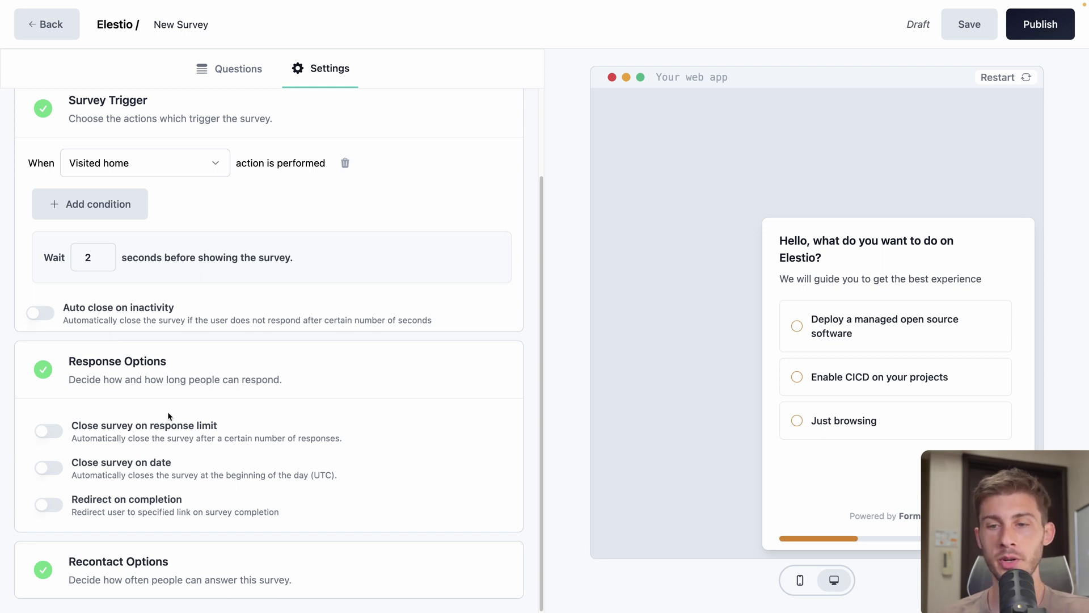
pyautogui.click(49, 430)
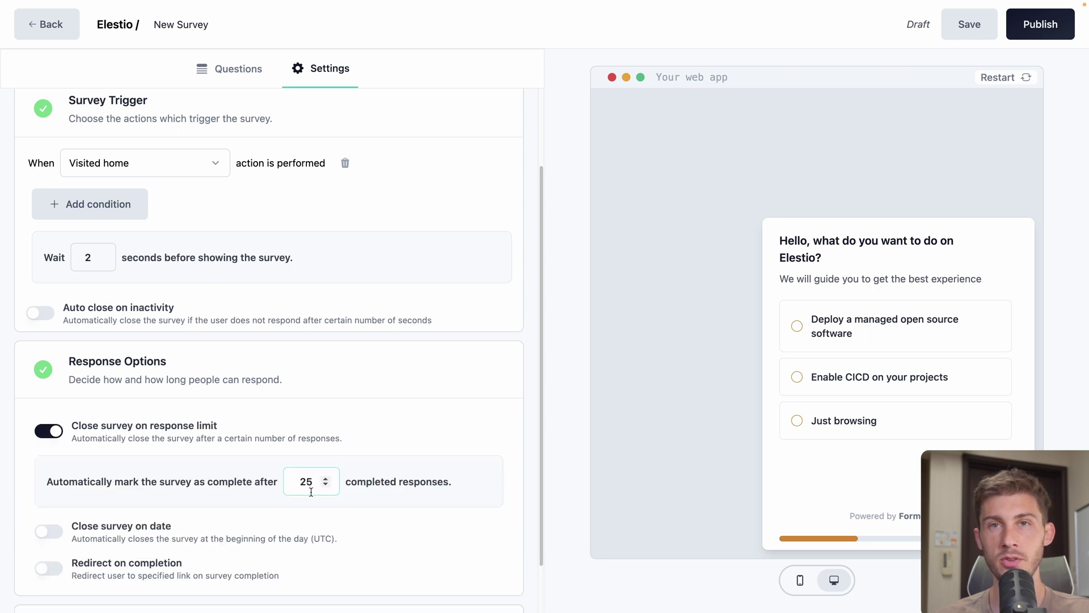
pyautogui.click(57, 432)
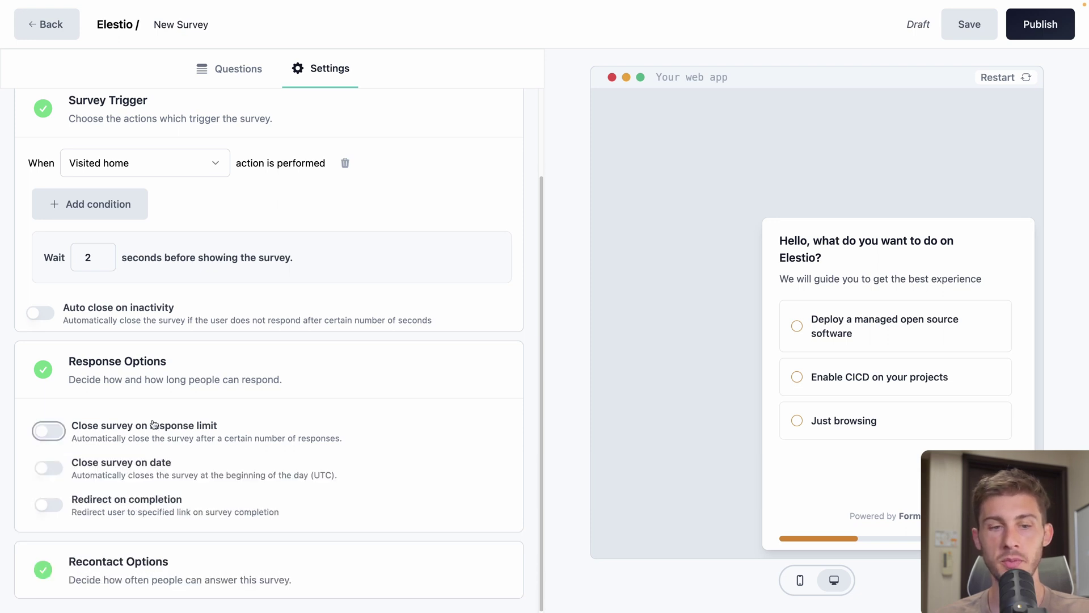
pyautogui.click(46, 469)
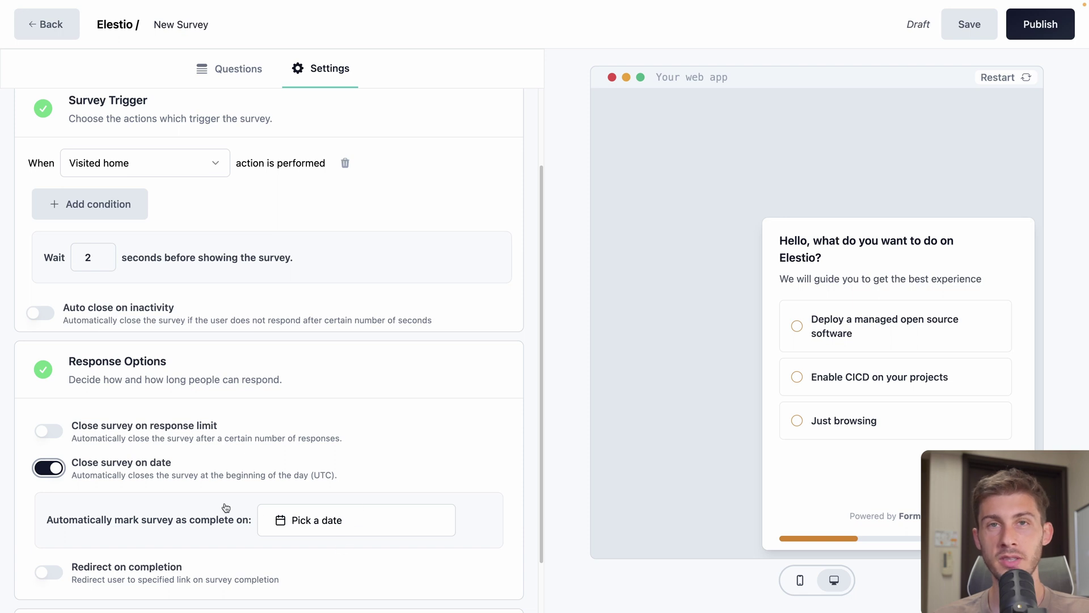
pyautogui.click(49, 468)
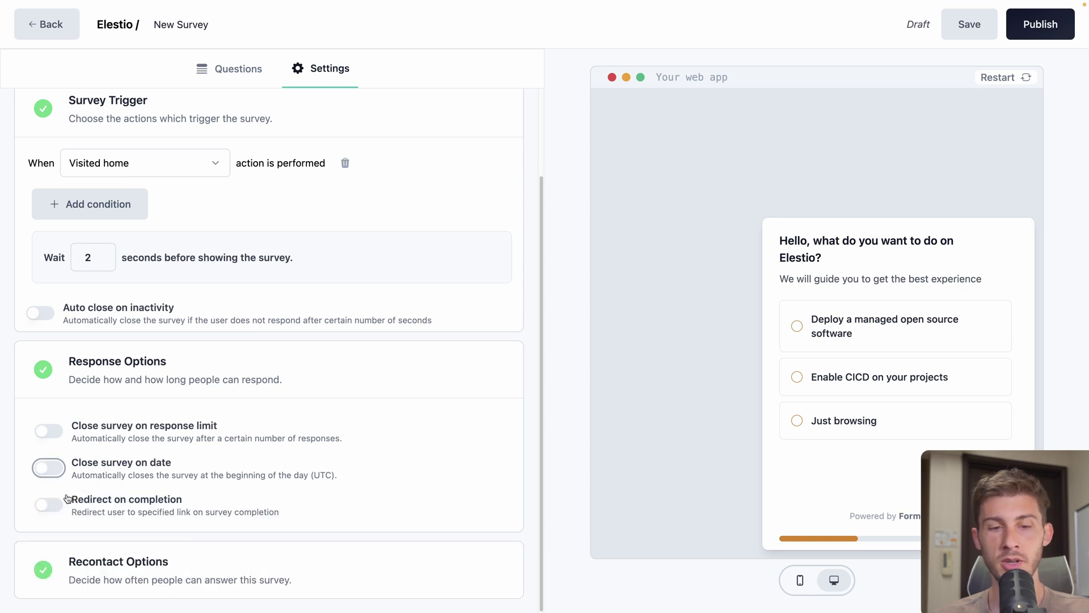
pyautogui.click(48, 504)
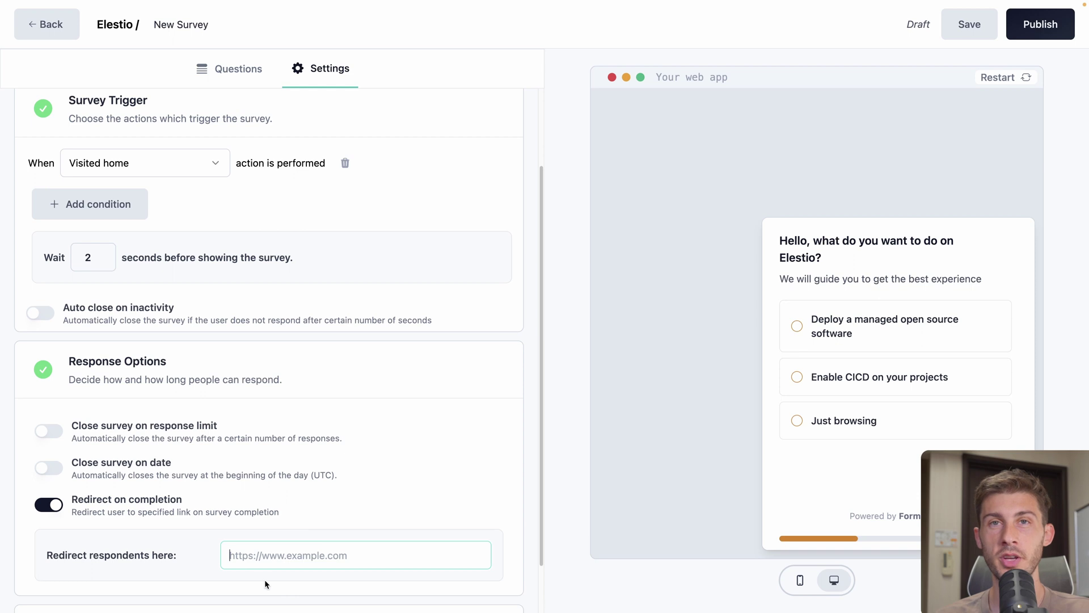
pyautogui.click(53, 506)
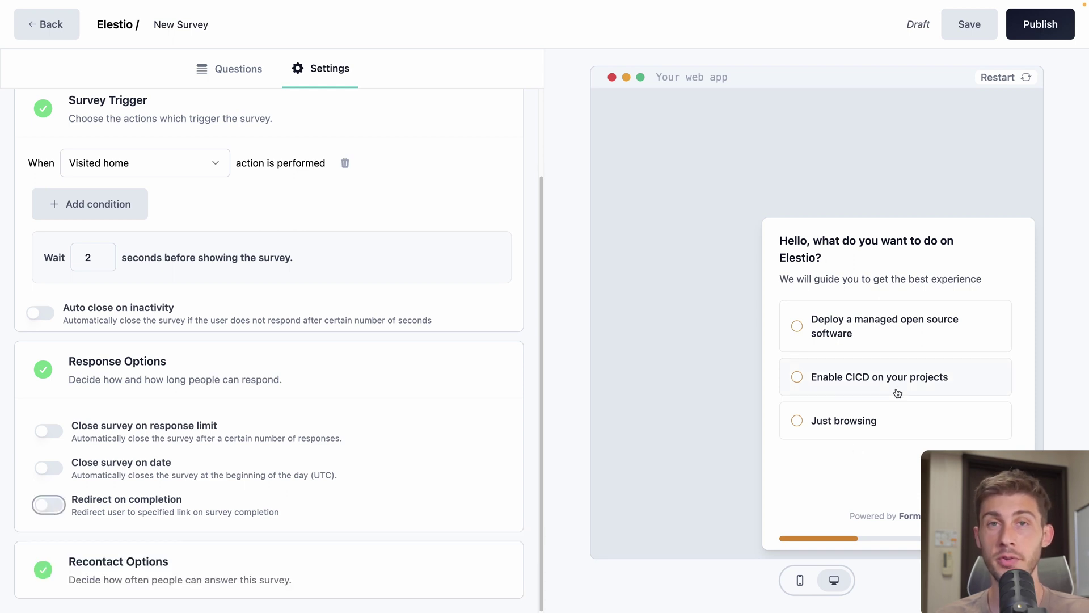
# Set Recontact Options to keep showing the survey until the user responds
pyautogui.click(198, 362)
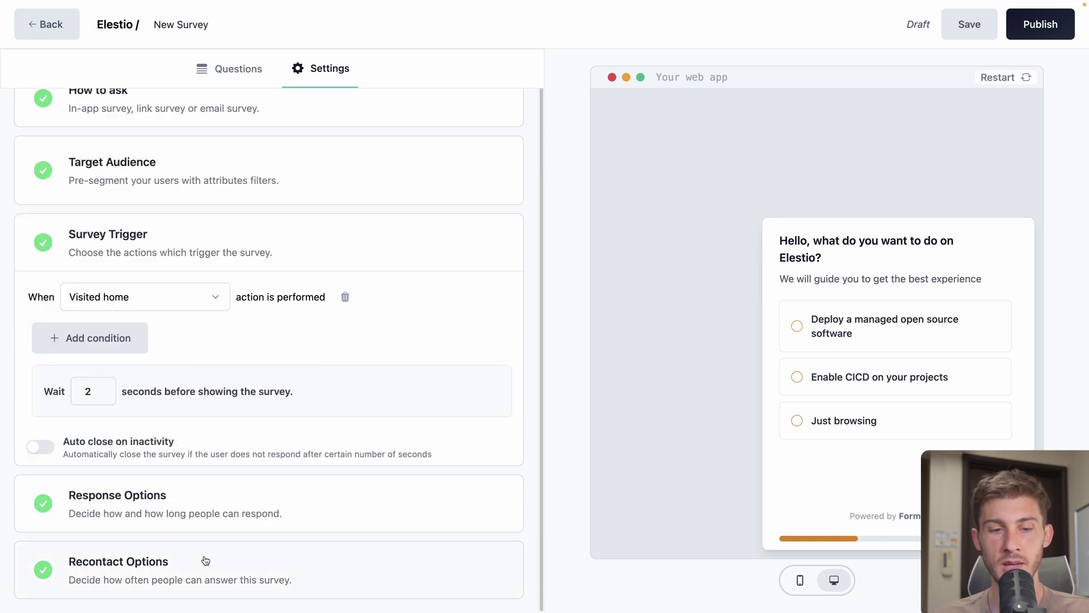
pyautogui.click(205, 561)
pyautogui.scroll(-3, 276, 455)
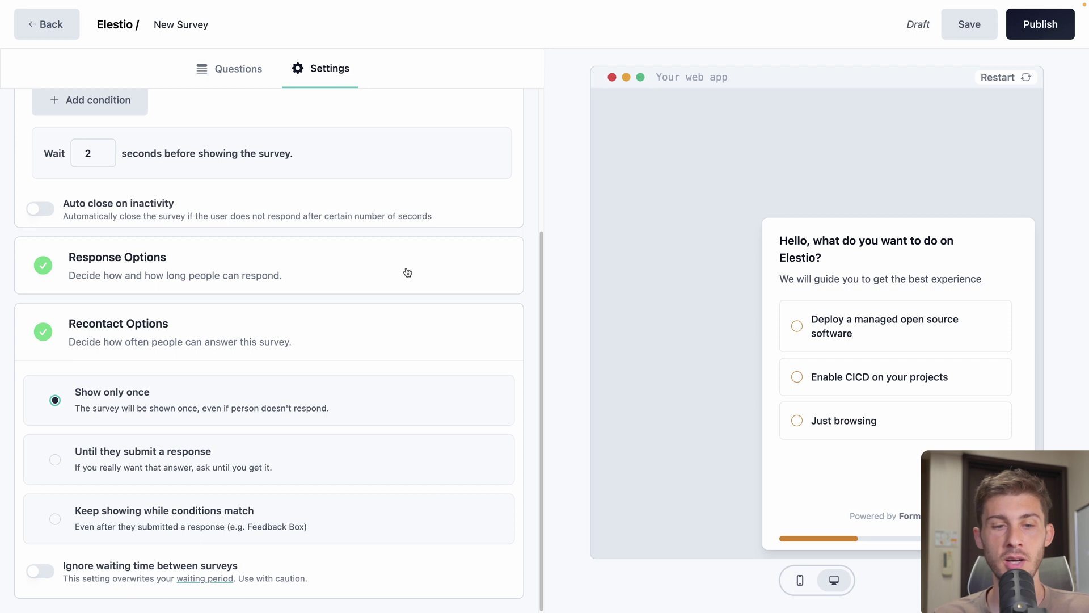
pyautogui.click(54, 460)
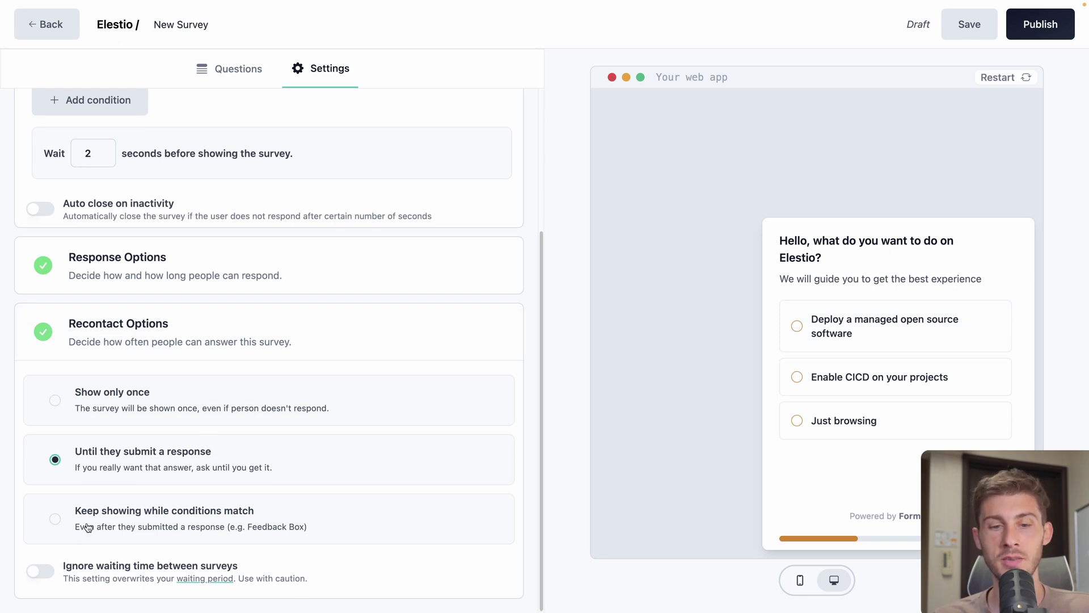
# Publish the welcome-onboarding survey
pyautogui.scroll(5, 180, 357)
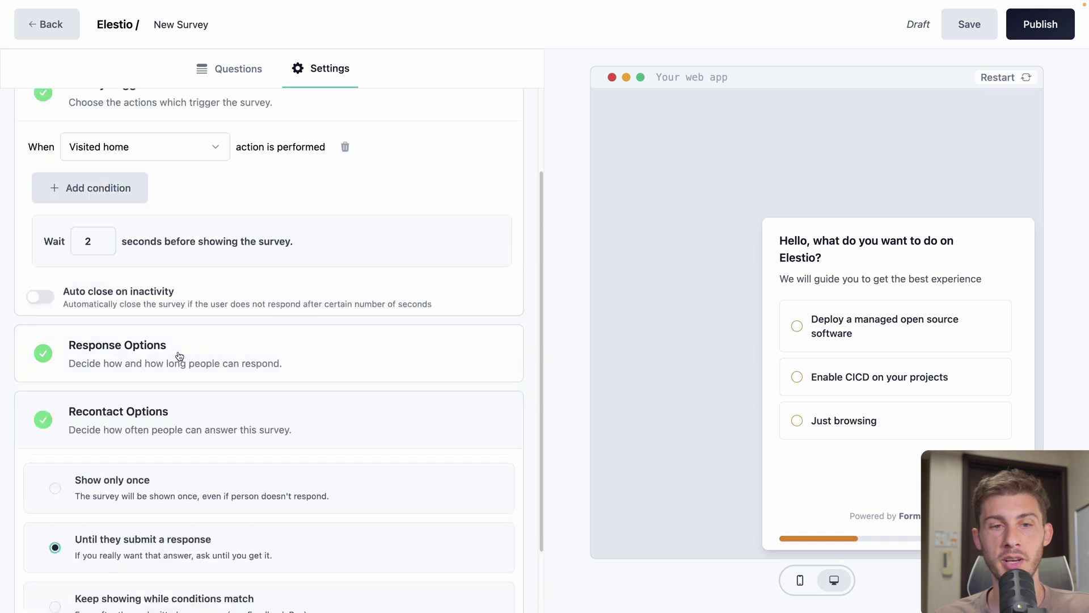
pyautogui.scroll(-5, 173, 314)
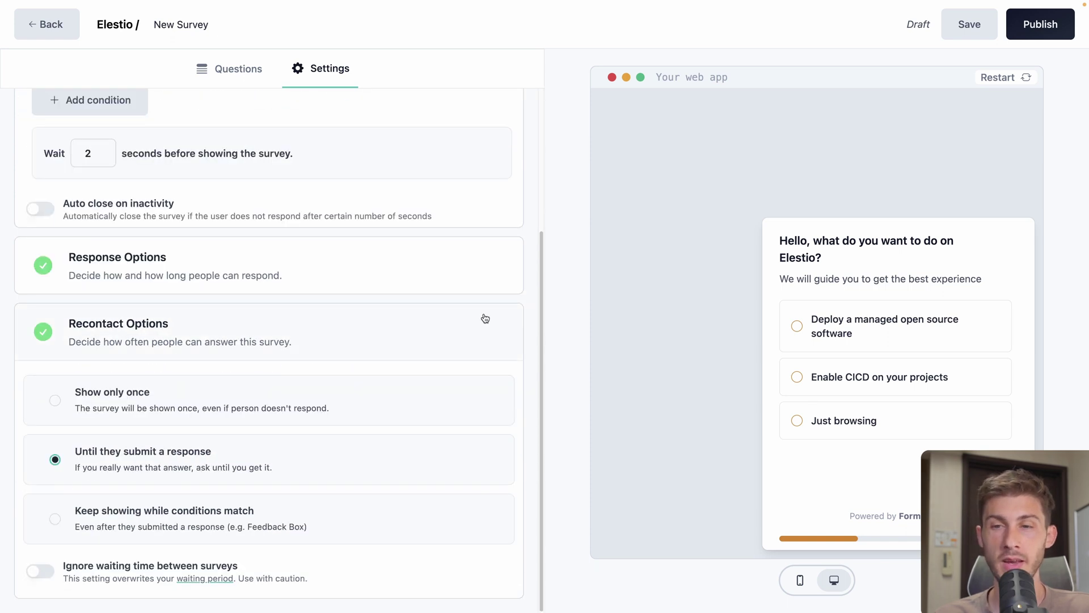
pyautogui.click(1040, 24)
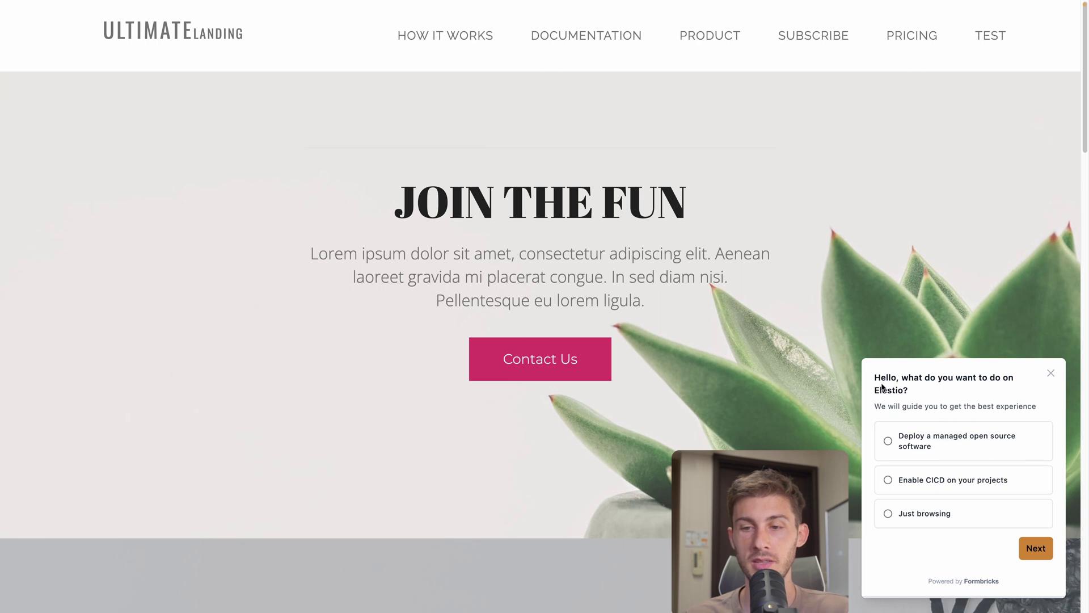
# On the live page, answer the pop-up with 'Enable CICD on your projects' and click Next
pyautogui.click(923, 482)
pyautogui.click(1032, 552)
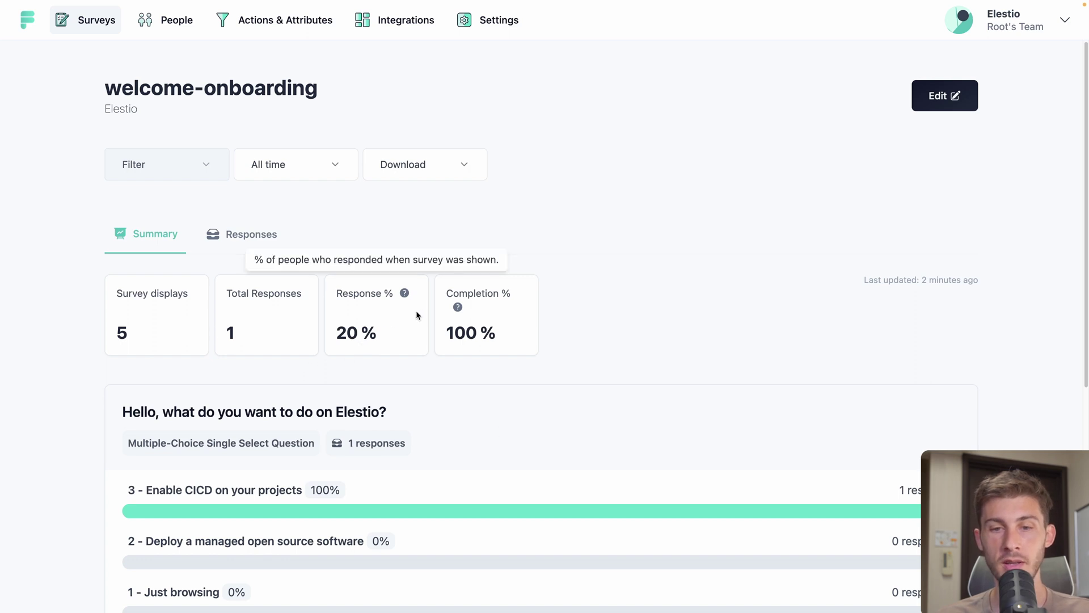
pyautogui.moveTo(458, 306)
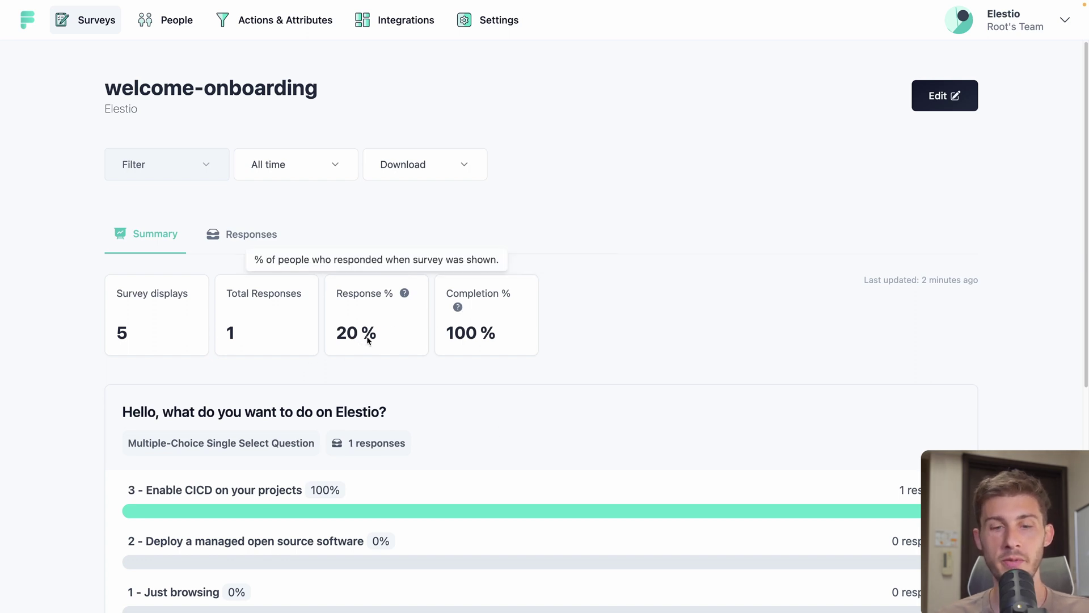
pyautogui.scroll(-3, 31, 414)
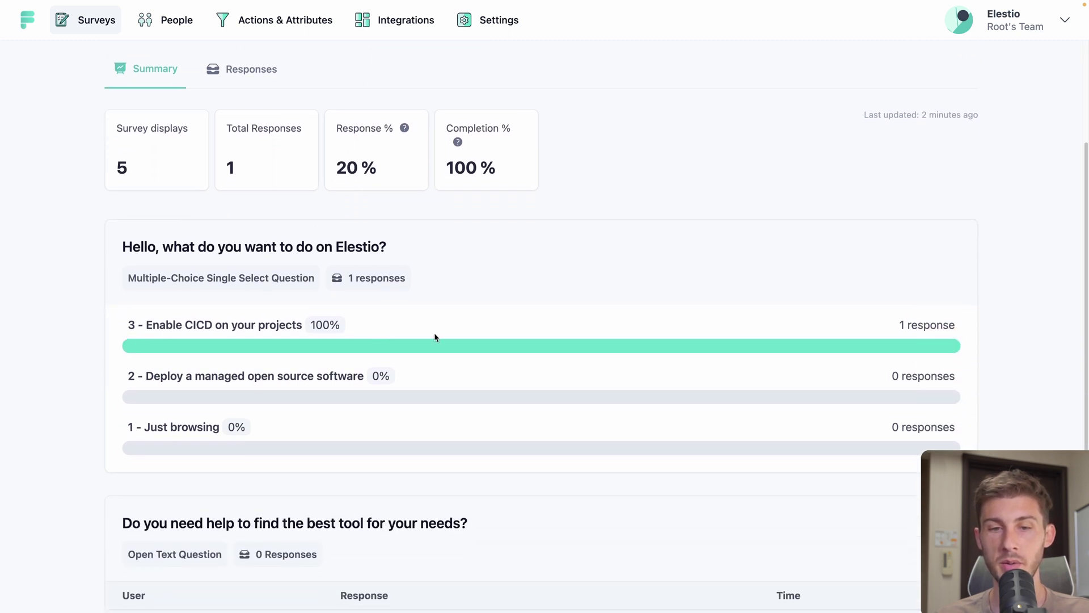
pyautogui.scroll(-4, 123, 336)
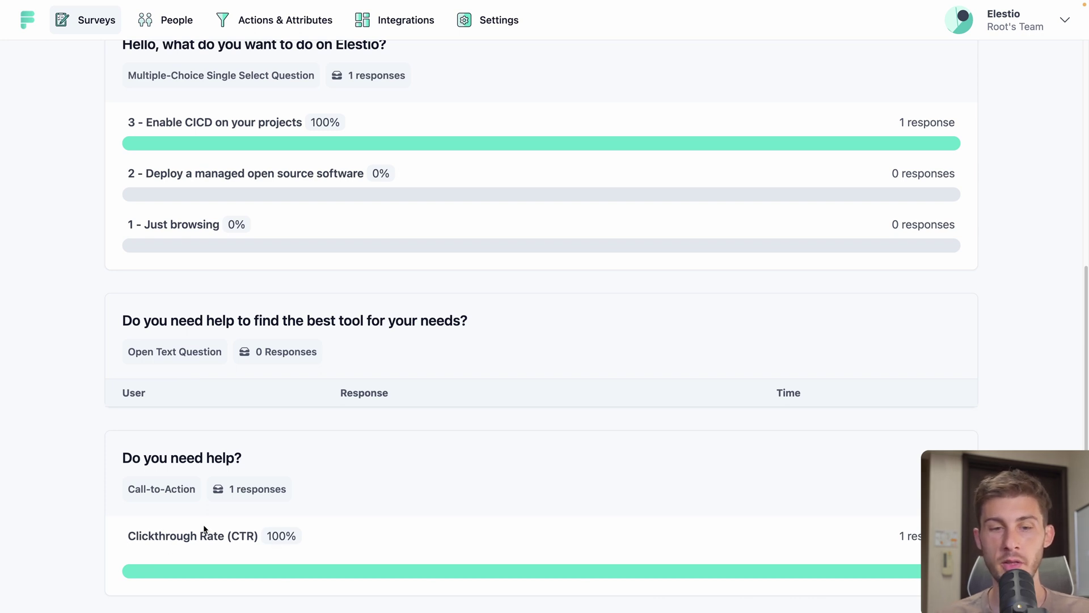
pyautogui.scroll(6, 230, 485)
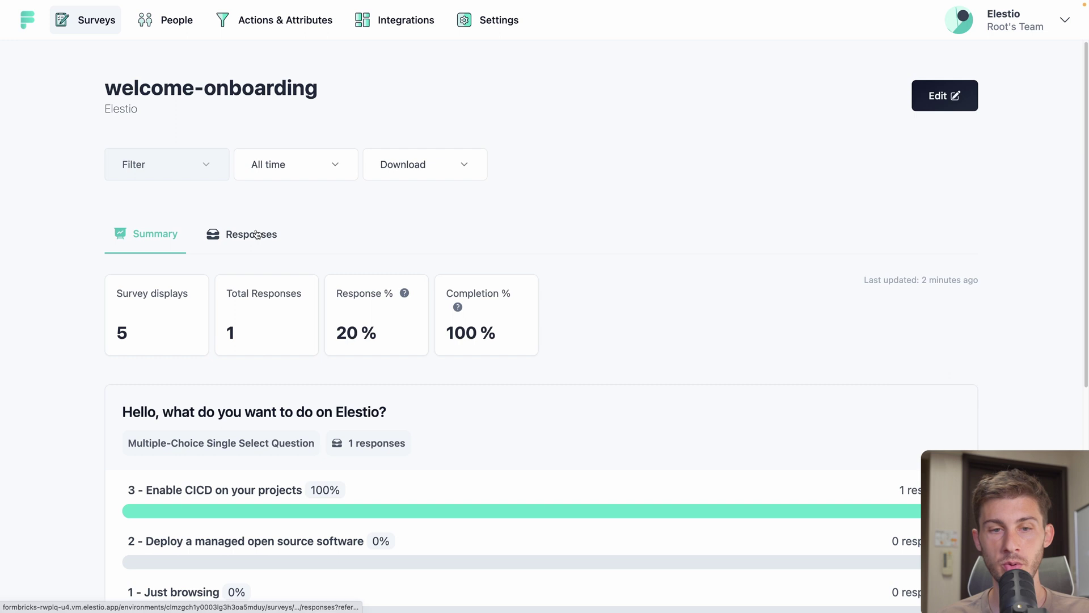
# Open the Responses list, then look through the Filter, All time date range and Download menus
pyautogui.click(253, 234)
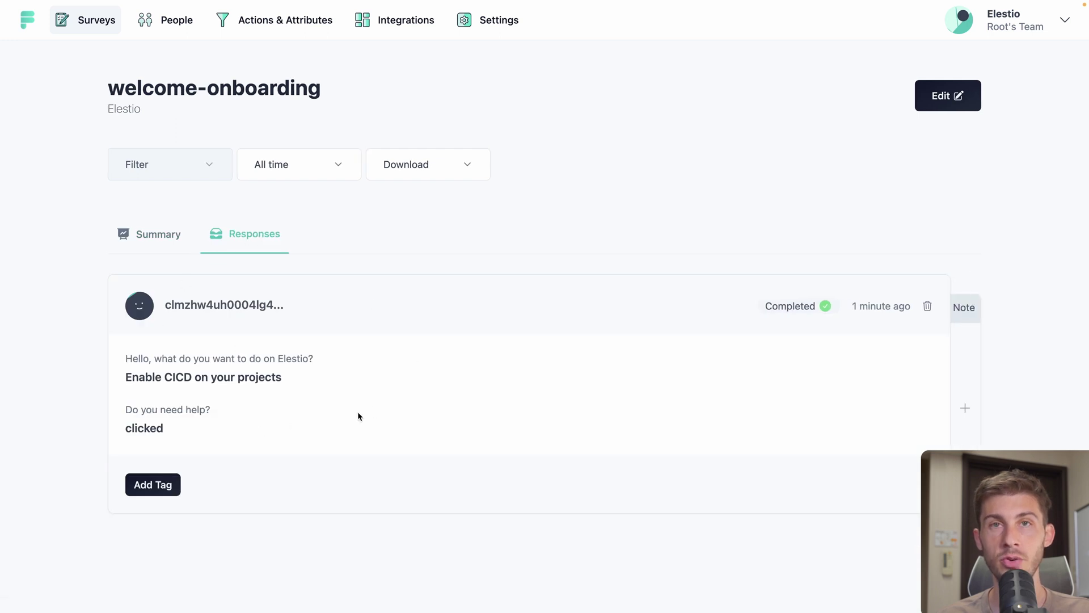
pyautogui.click(209, 166)
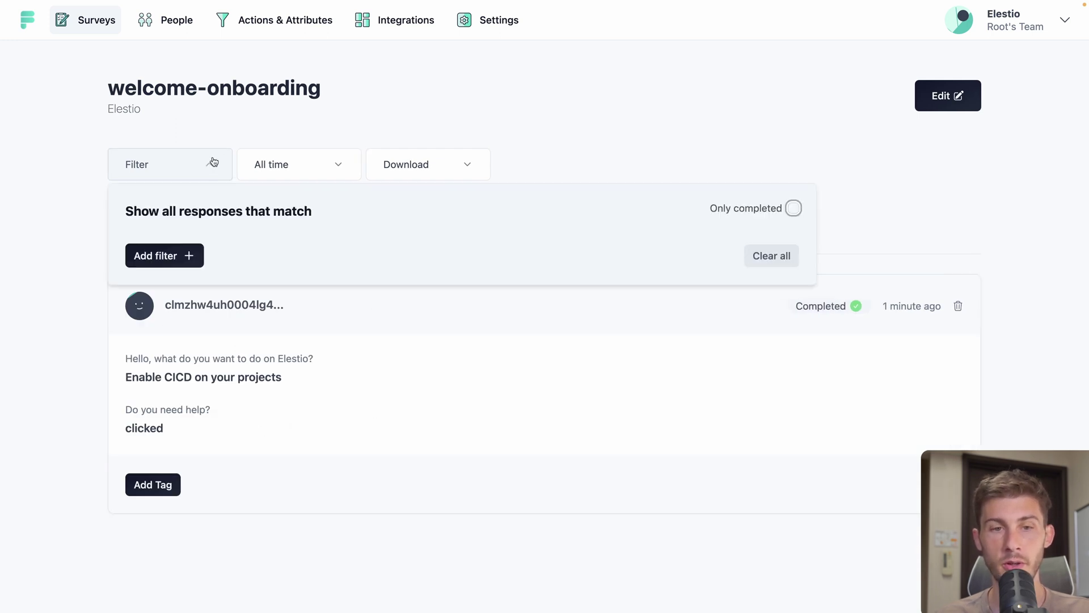
pyautogui.click(173, 256)
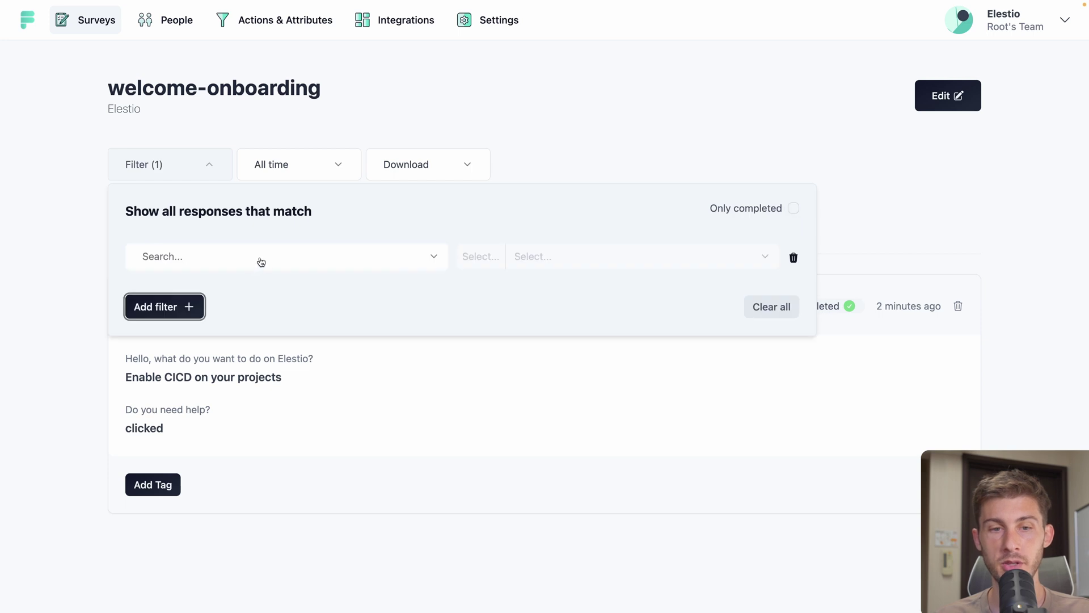
pyautogui.click(277, 164)
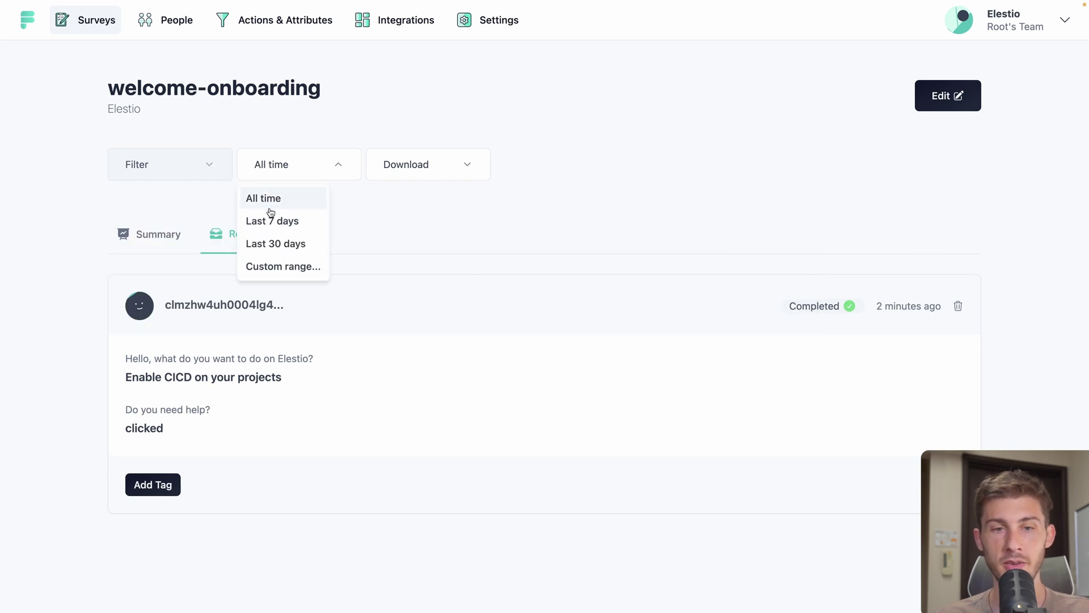
pyautogui.click(441, 164)
pyautogui.click(437, 164)
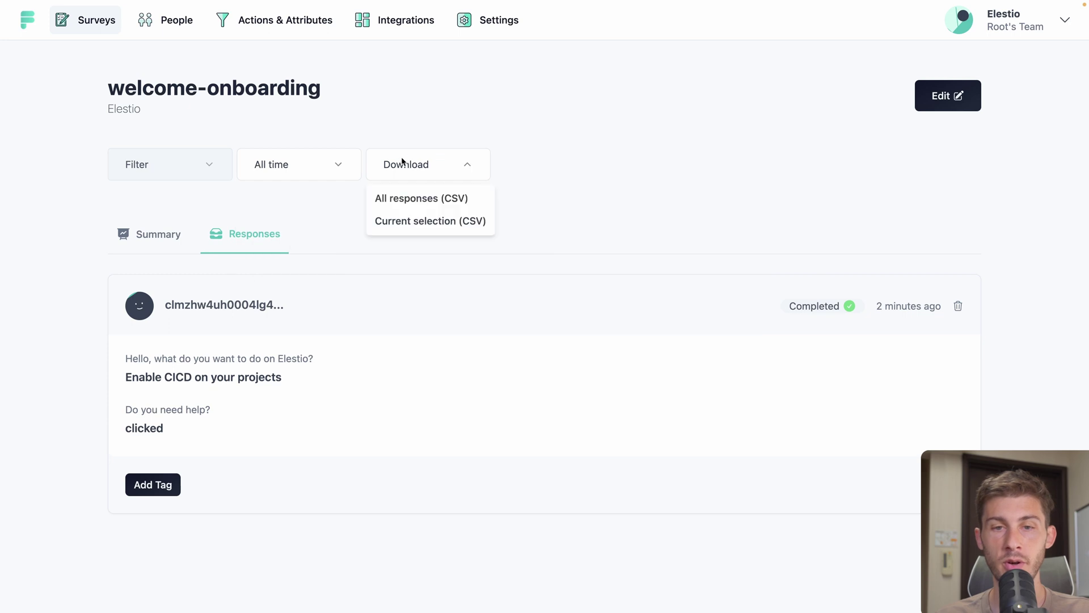
pyautogui.click(423, 184)
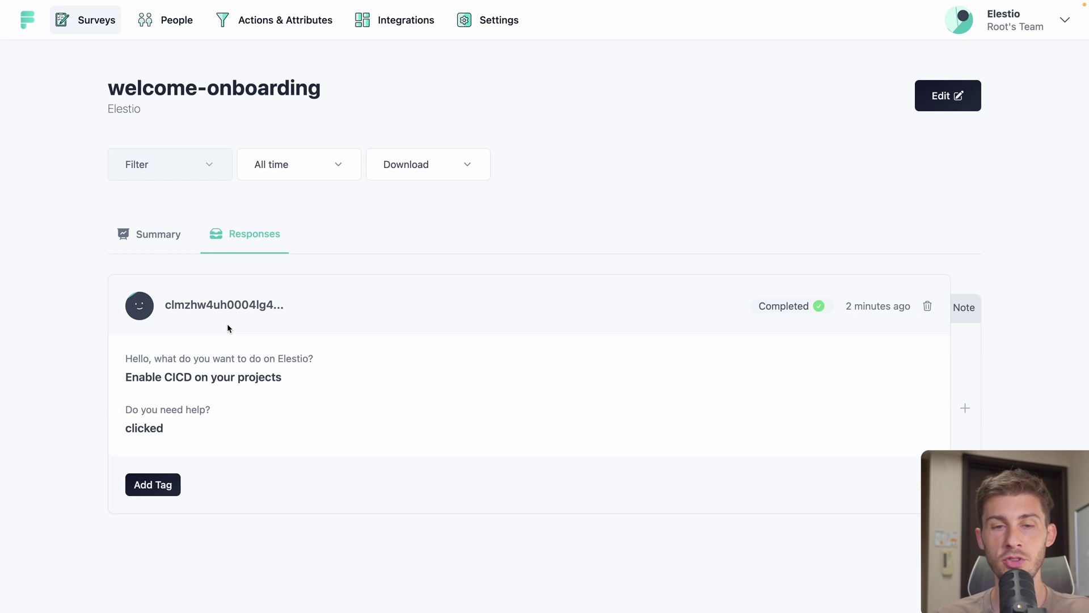
# Scroll the Identify users docs to Setting User Email and copy the setEmail snippet
pyautogui.click(165, 21)
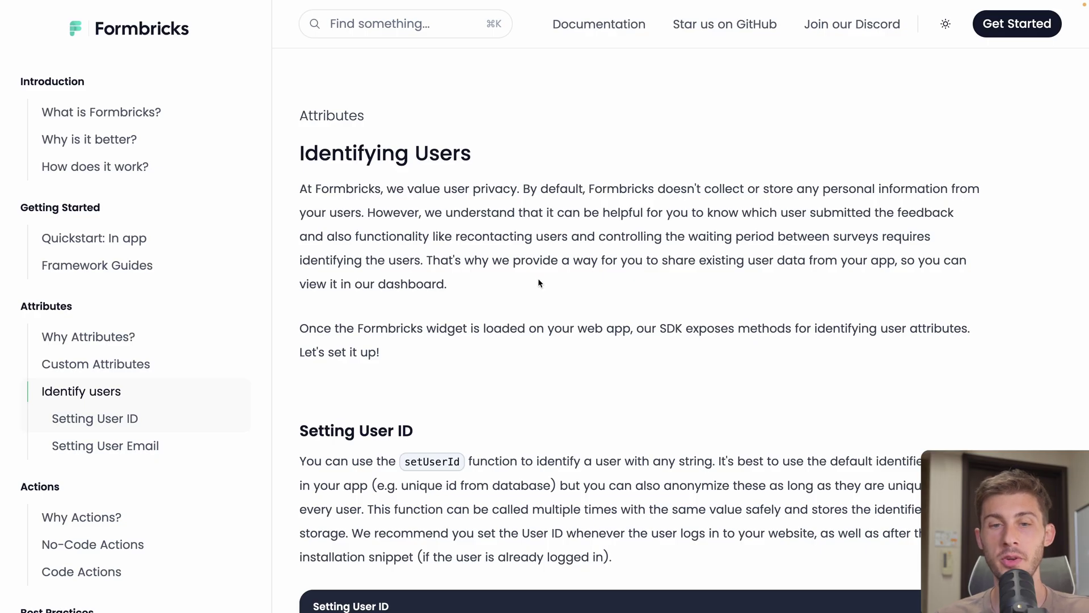
pyautogui.scroll(-5, 421, 294)
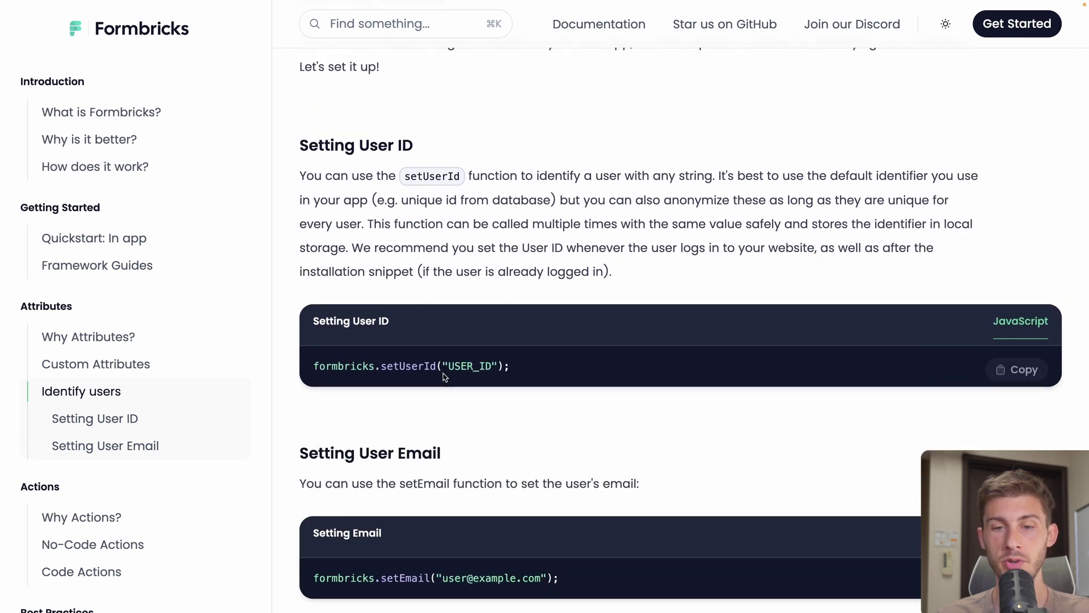
pyautogui.scroll(-3, 452, 376)
pyautogui.scroll(-2, 491, 442)
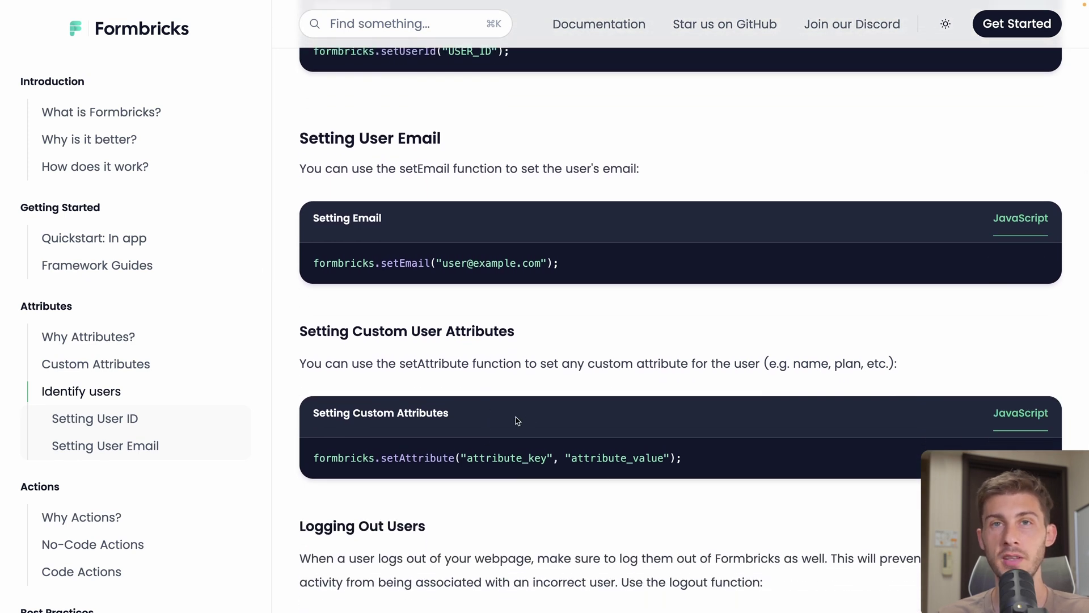
pyautogui.scroll(1, 517, 421)
pyautogui.click(1018, 294)
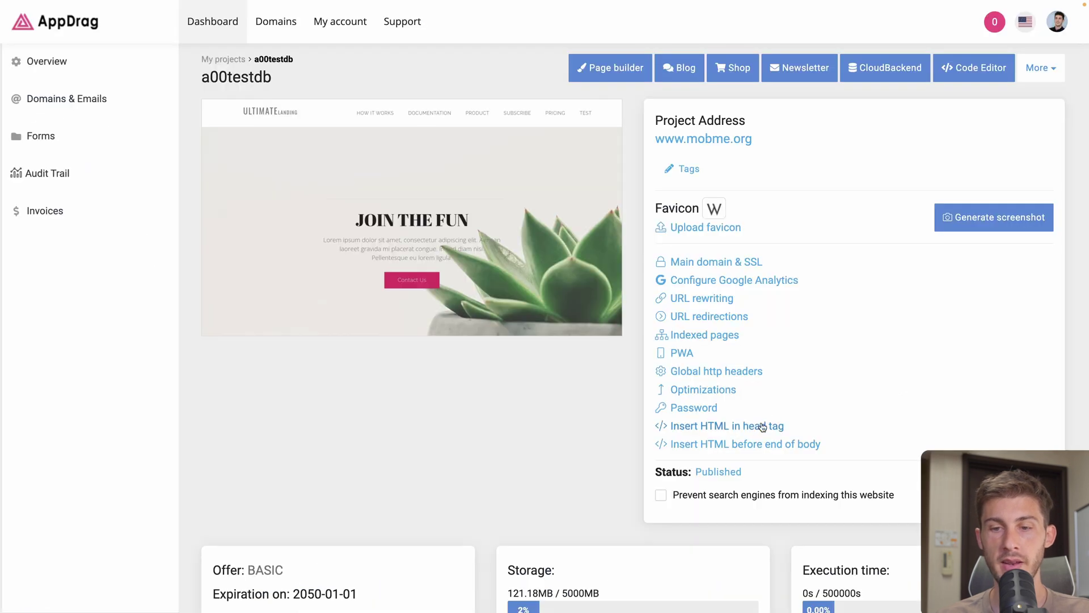
# In the head HTML script, add a setTimeout function with a 2000 ms delay after the loader
pyautogui.click(760, 426)
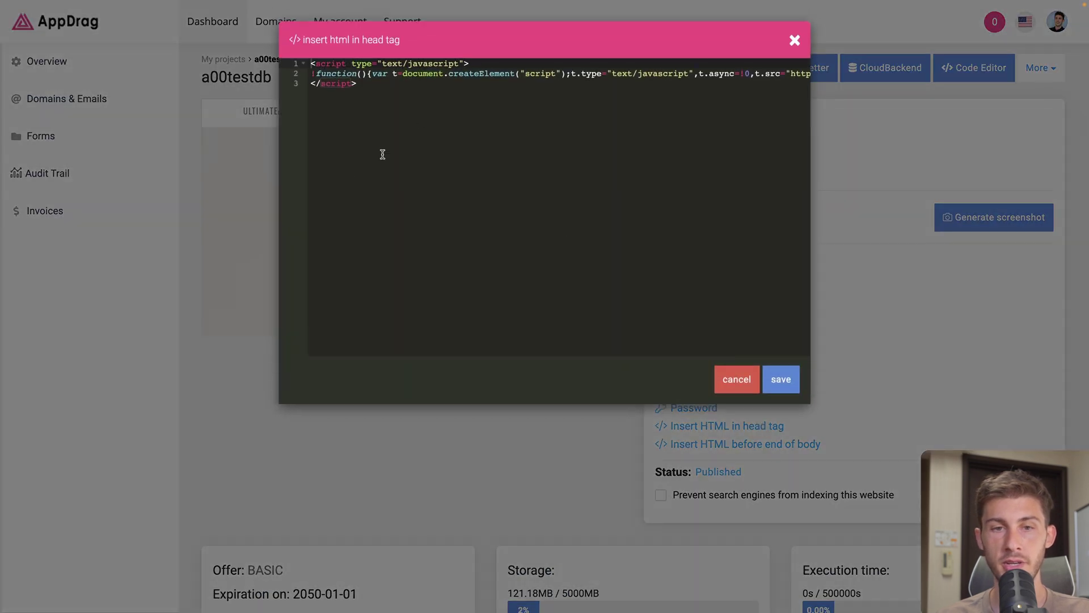
pyautogui.click(423, 87)
pyautogui.press('Up')
pyautogui.press('End')
pyautogui.press('Return')
pyautogui.press('Return')
pyautogui.write('setTimeout(function () {')
pyautogui.press('Return')
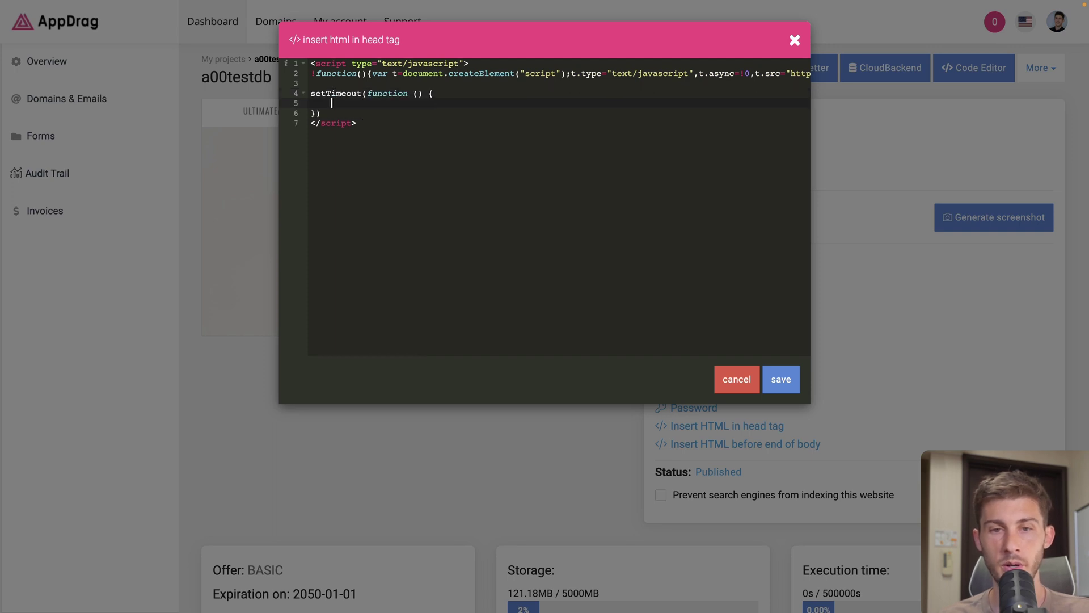
pyautogui.press('Left')
pyautogui.write(', 2000)')
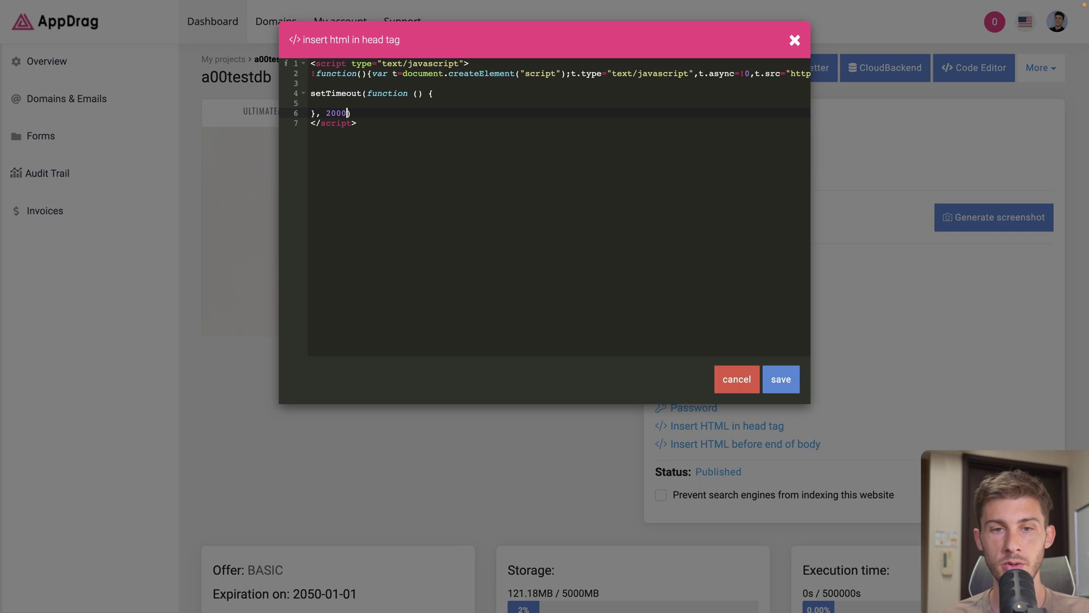
pyautogui.write(';')
# Paste the setEmail line inside the timeout, change the email's name to 'toto', and save
pyautogui.press('Up')
pyautogui.hotkey('ctrl', 'v')
pyautogui.press('BackSpace')
pyautogui.doubleClick(448, 104)
pyautogui.write('toto')
pyautogui.click(780, 379)
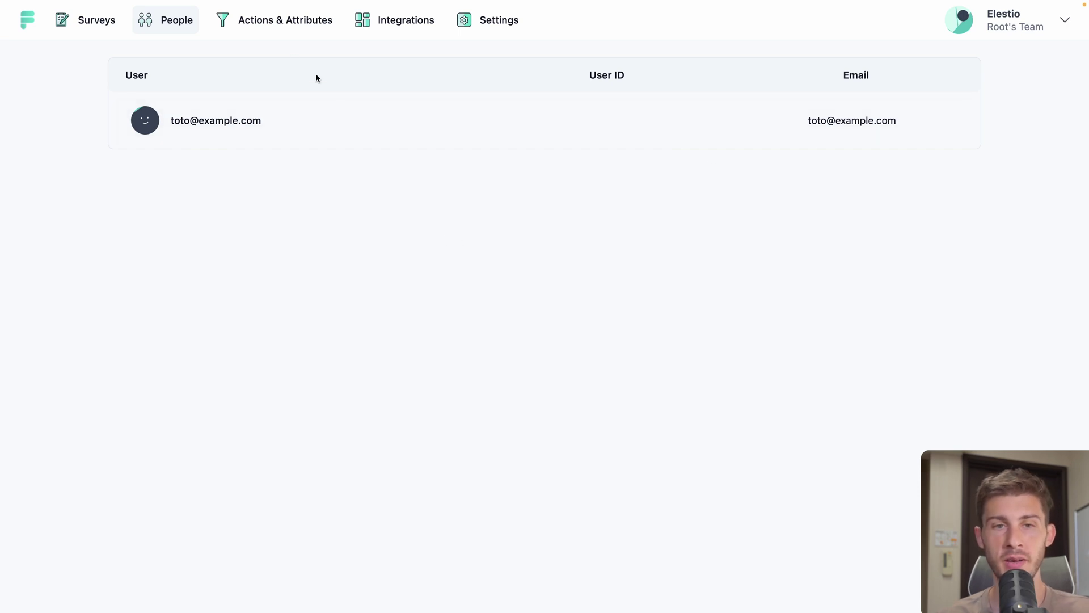
# Review Actions & Attributes, checking the Attributes tab and returning to the Actions list
pyautogui.click(269, 30)
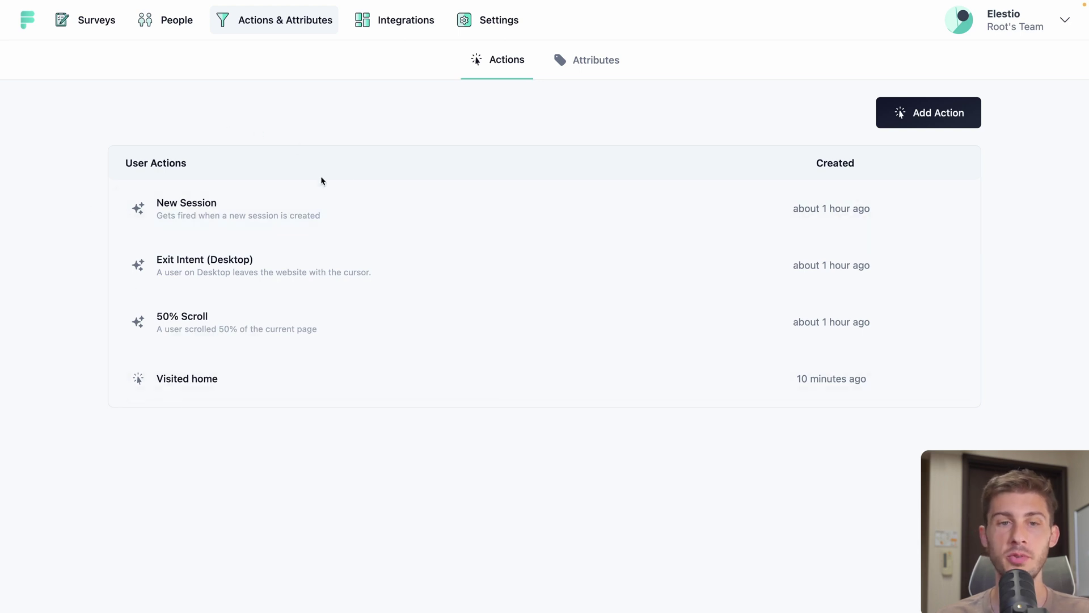
pyautogui.click(584, 69)
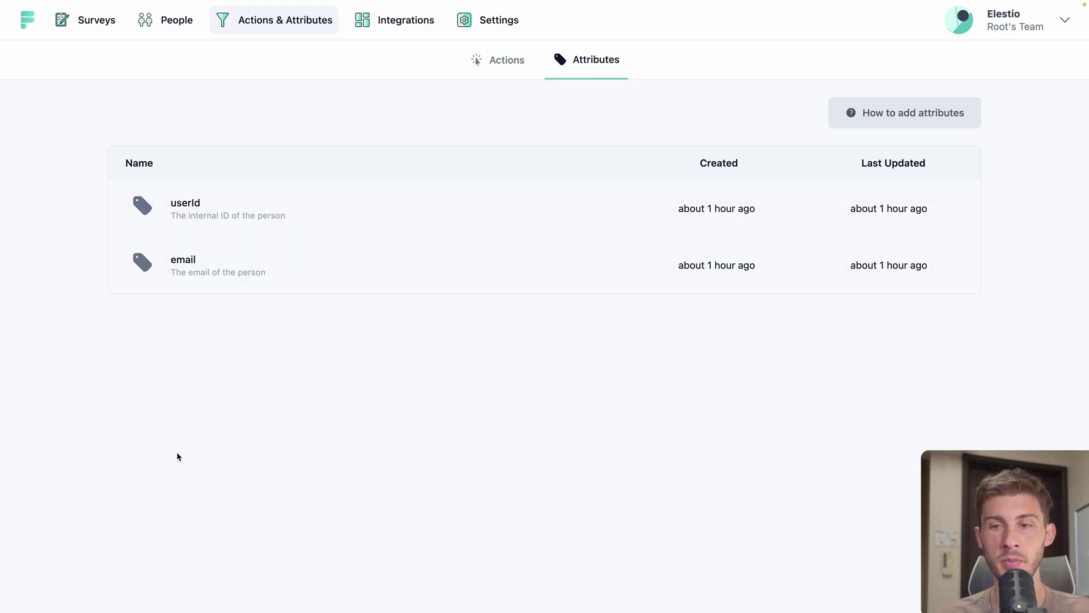
pyautogui.click(322, 20)
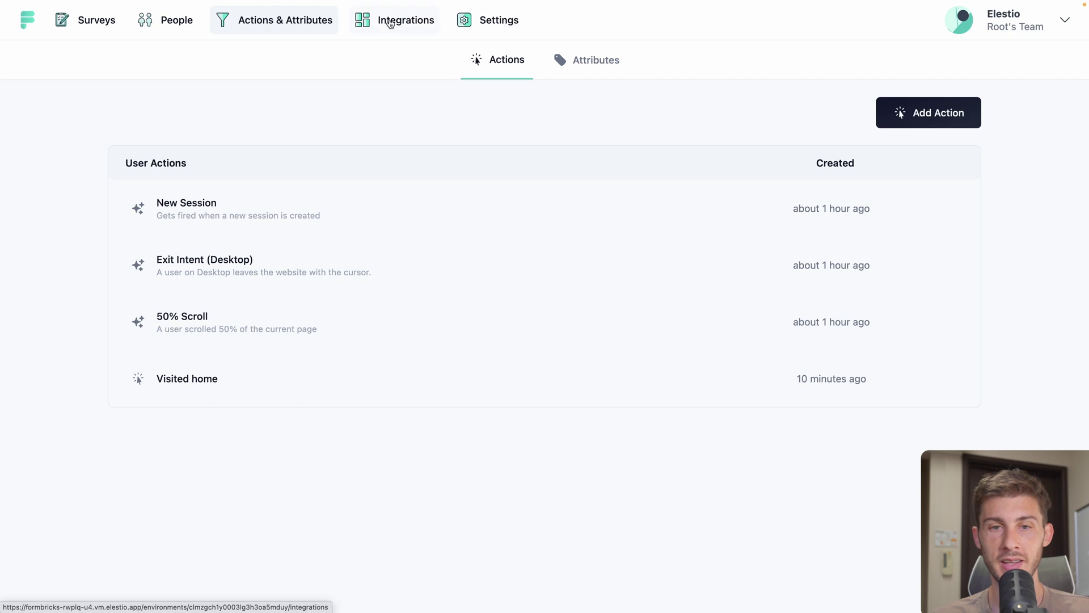
# Browse Integrations, Product settings and Look & Feel, then reach the team Members page
pyautogui.click(392, 21)
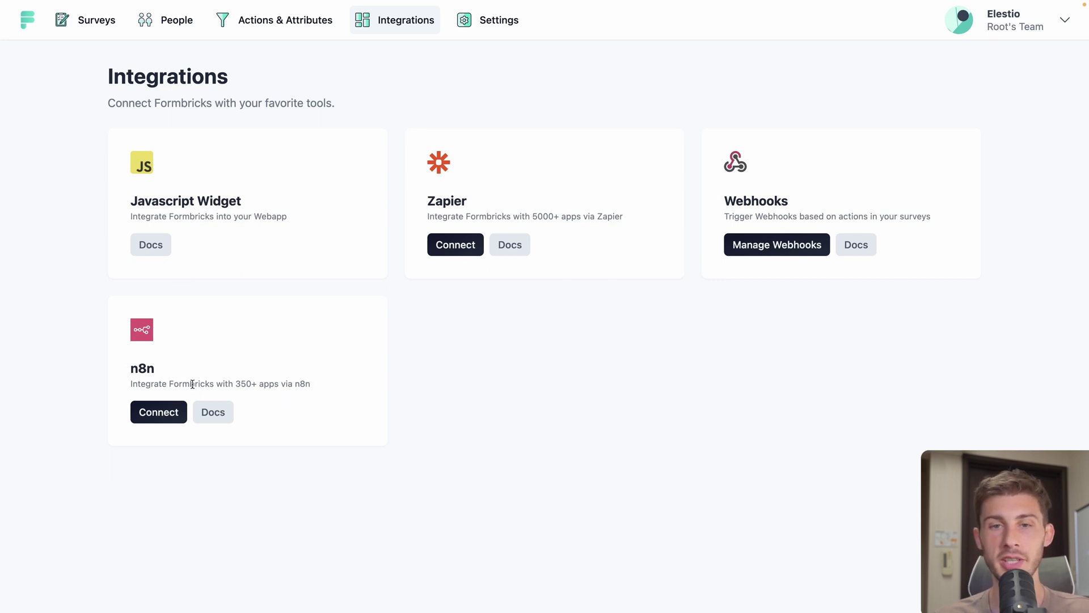
pyautogui.click(494, 25)
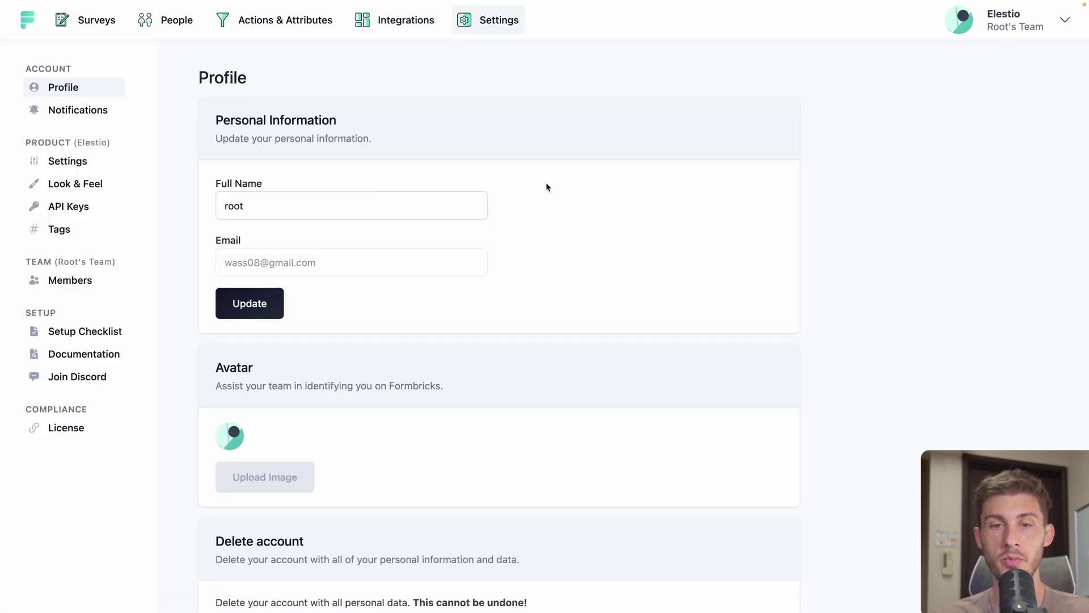
pyautogui.click(68, 161)
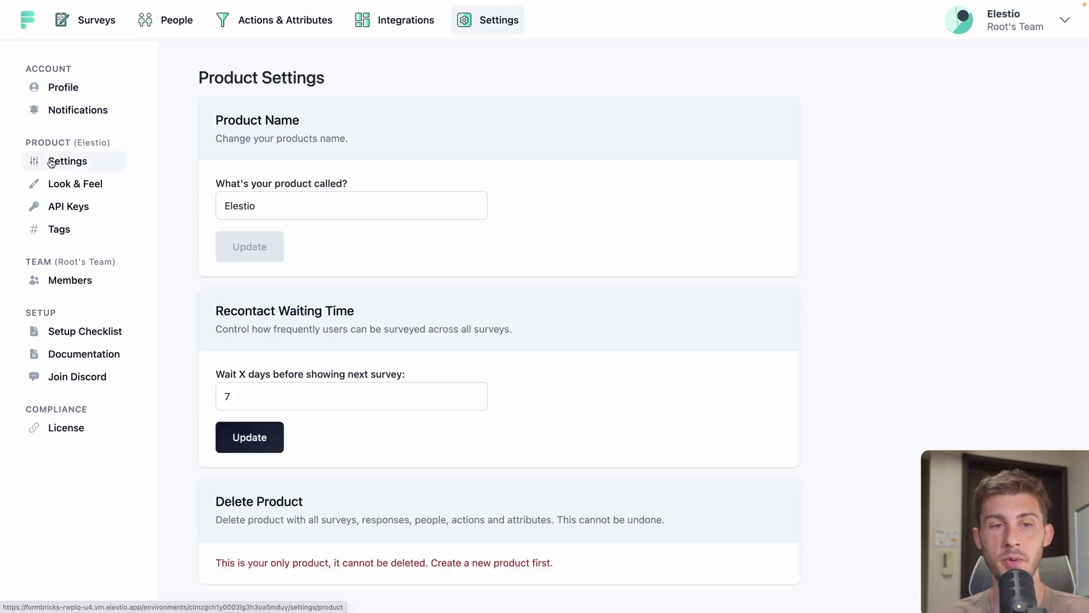
pyautogui.click(75, 183)
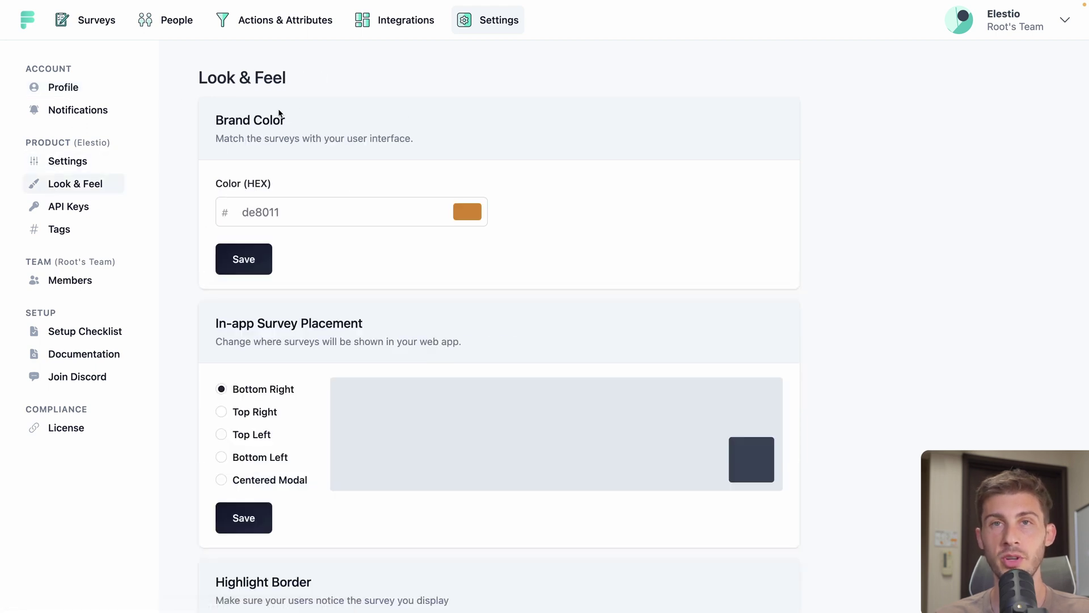
pyautogui.hotkey('alt', 'Left')
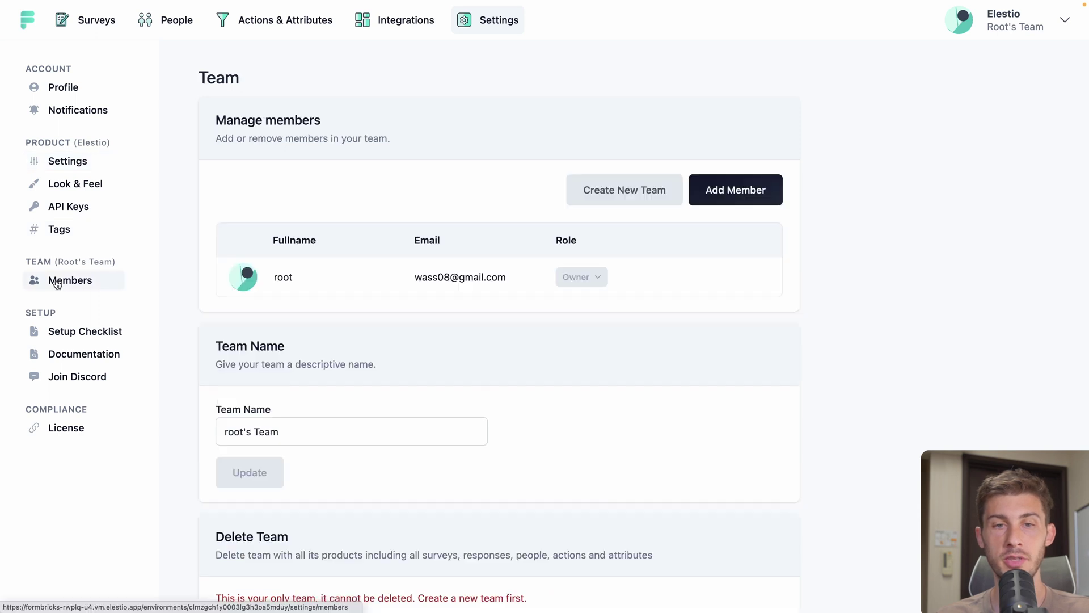